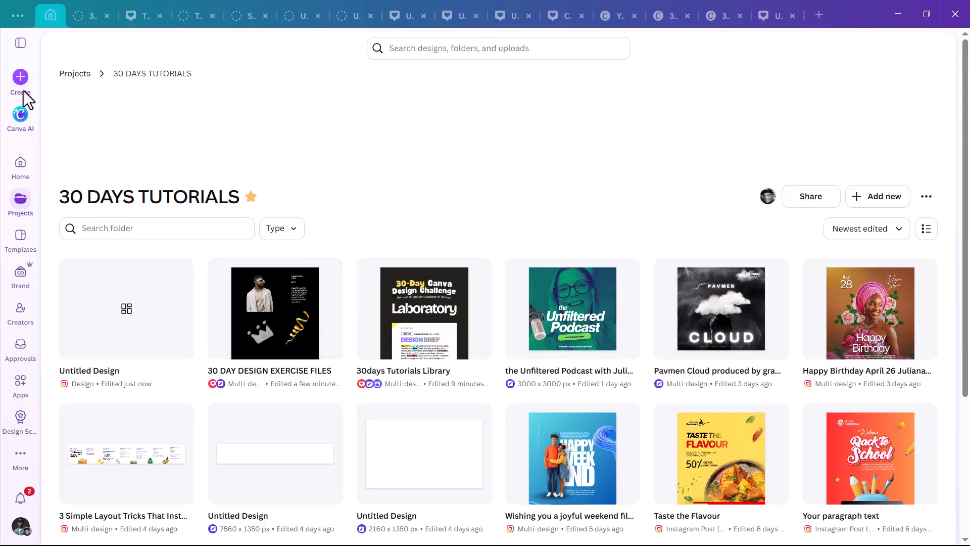
Step: Create a new Instagram Post (4:5) design and show its blank first page
left_click(23, 80)
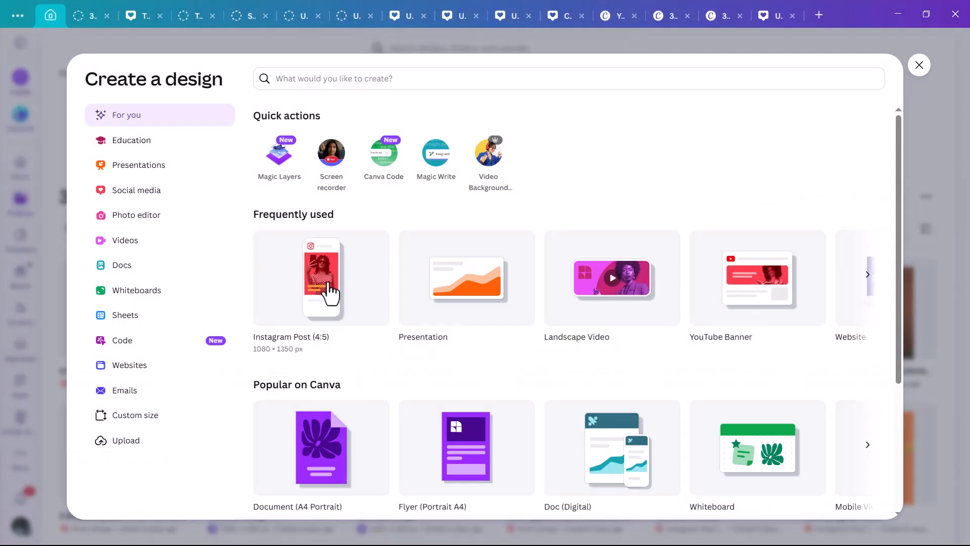
left_click(331, 291)
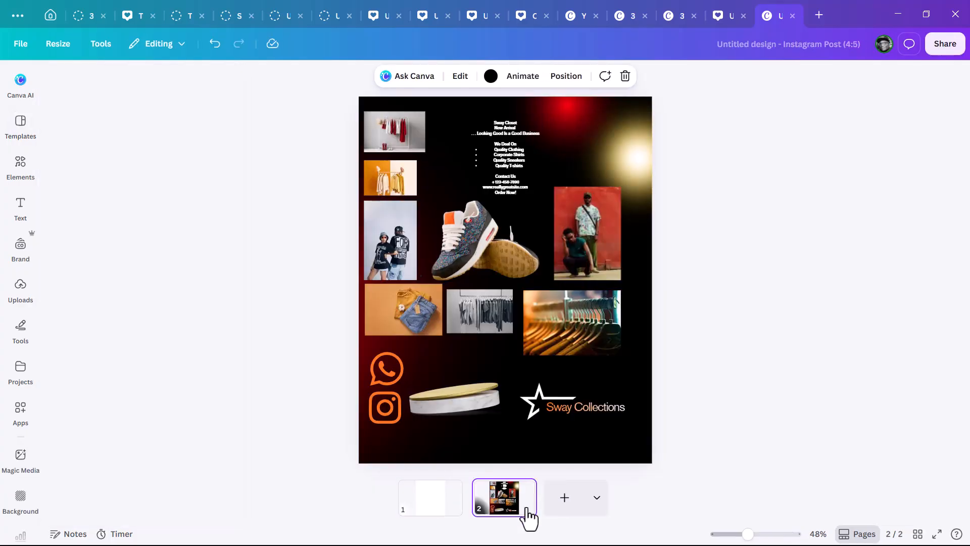
left_click(446, 504)
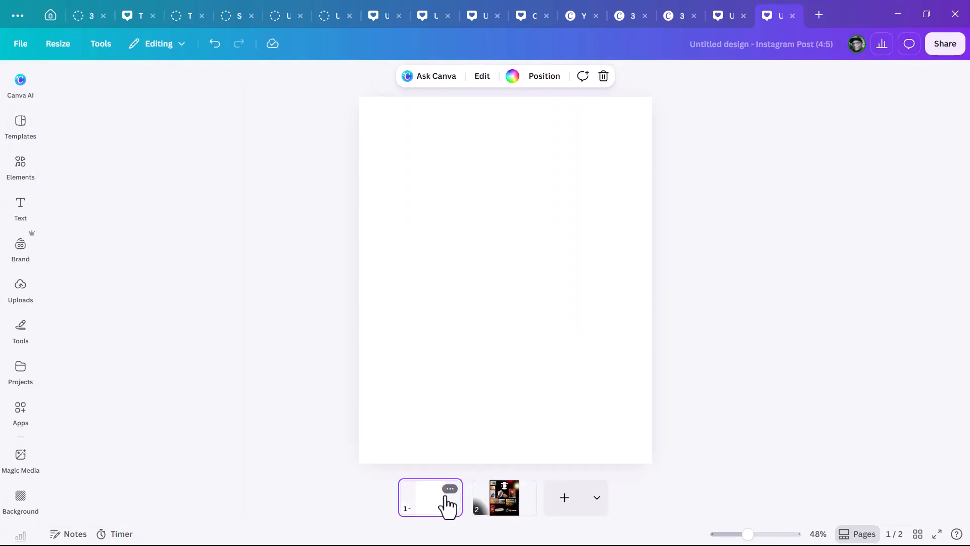
Step: Move the clothes-hanger photo from page 2 onto page 1 and enlarge it to cover the whole page
left_click(500, 516)
left_click(576, 335)
left_click_drag(589, 335, 439, 511)
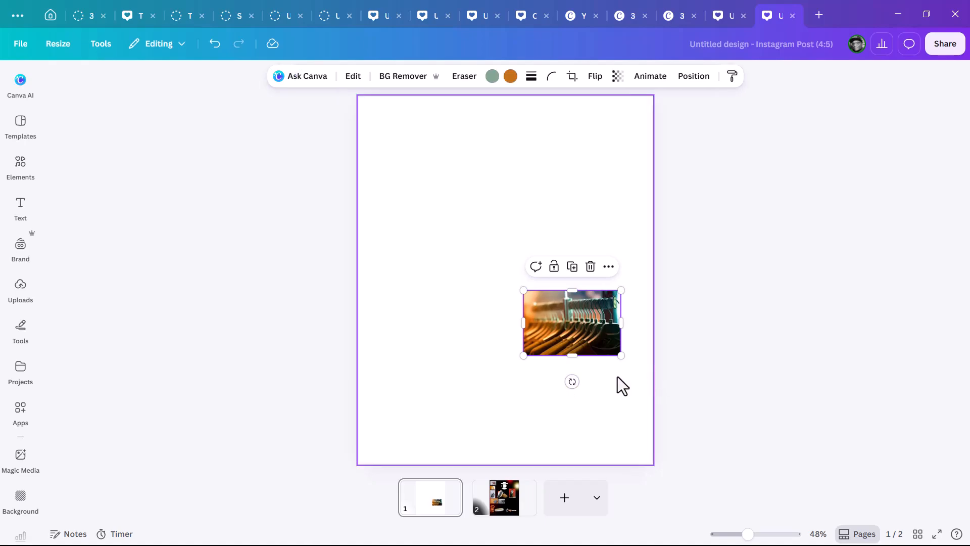
left_click_drag(621, 355, 965, 411)
left_click_drag(573, 340, 569, 329)
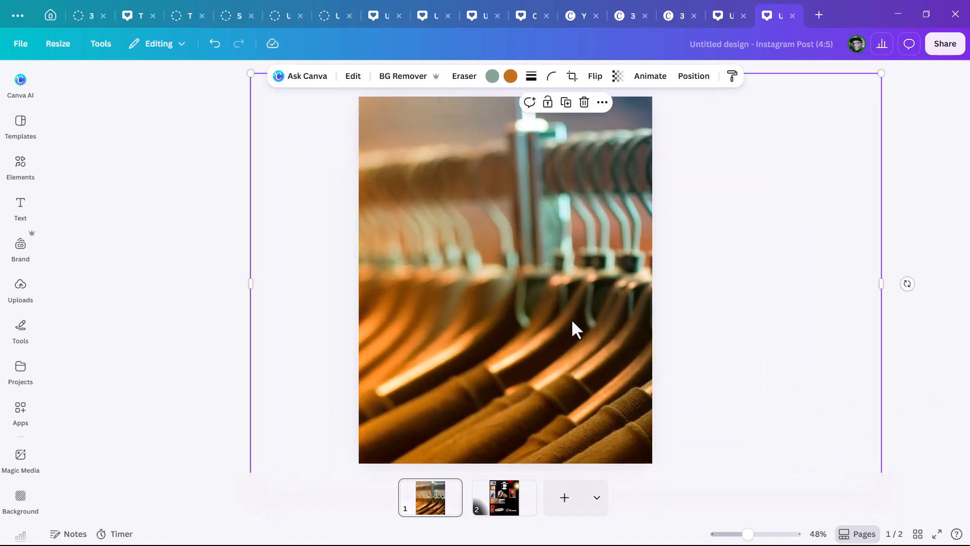
Step: Set page 1's background colour to black behind the hanger photo, and place the photo back over the full page
left_click_drag(531, 303, 703, 305)
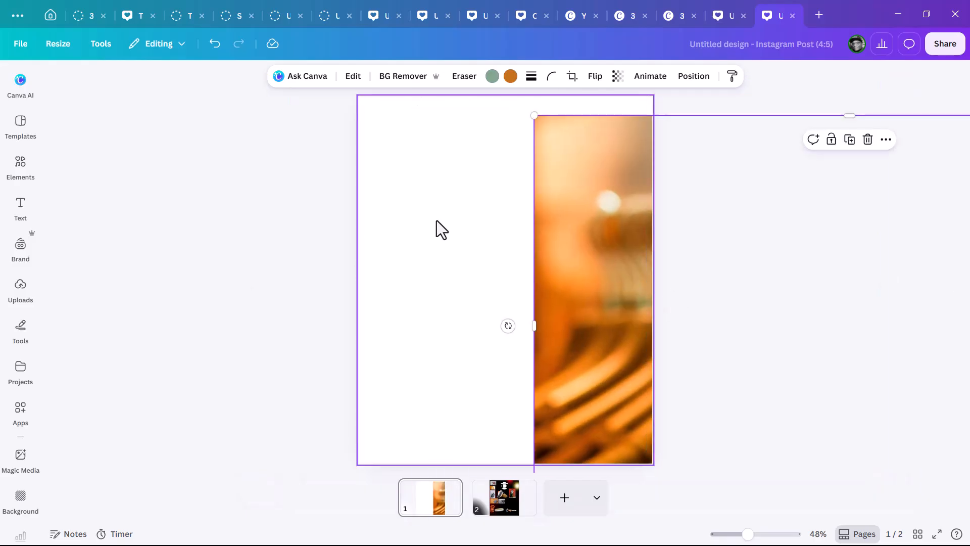
left_click(438, 229)
left_click(490, 76)
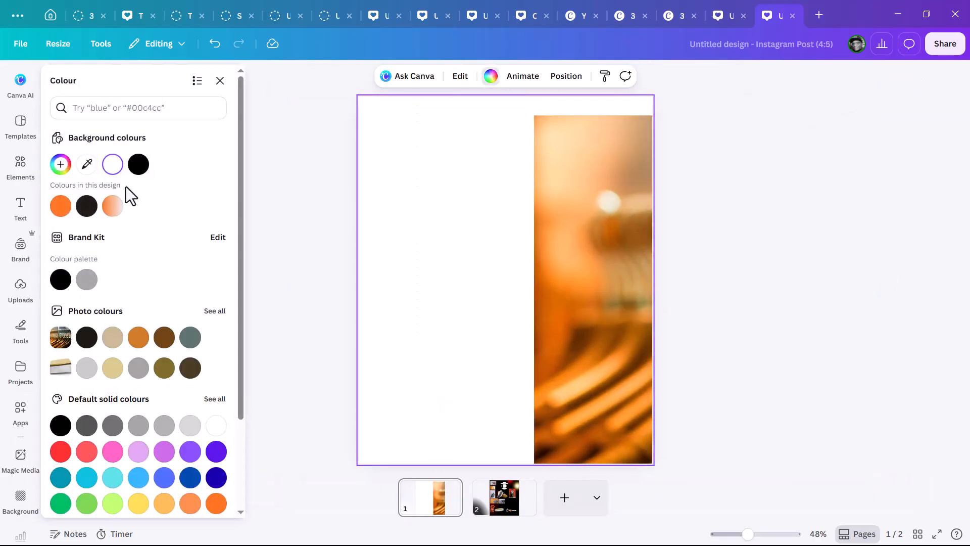
left_click(138, 164)
mouse_move(589, 273)
left_mouse_down()
mouse_move(567, 262)
mouse_move(370, 246)
left_mouse_up()
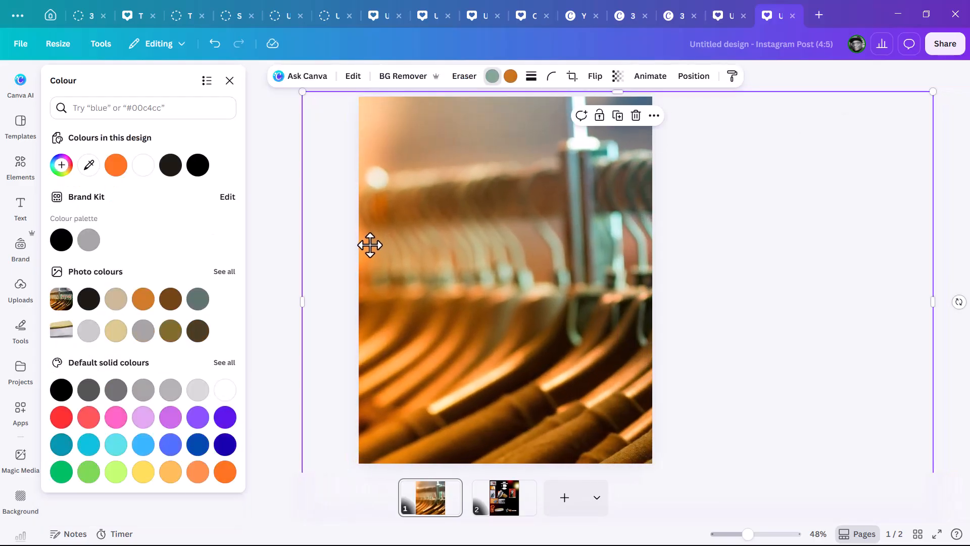
Step: Set the hanger photo's transparency to about 29
left_click(616, 78)
left_click_drag(638, 116, 581, 127)
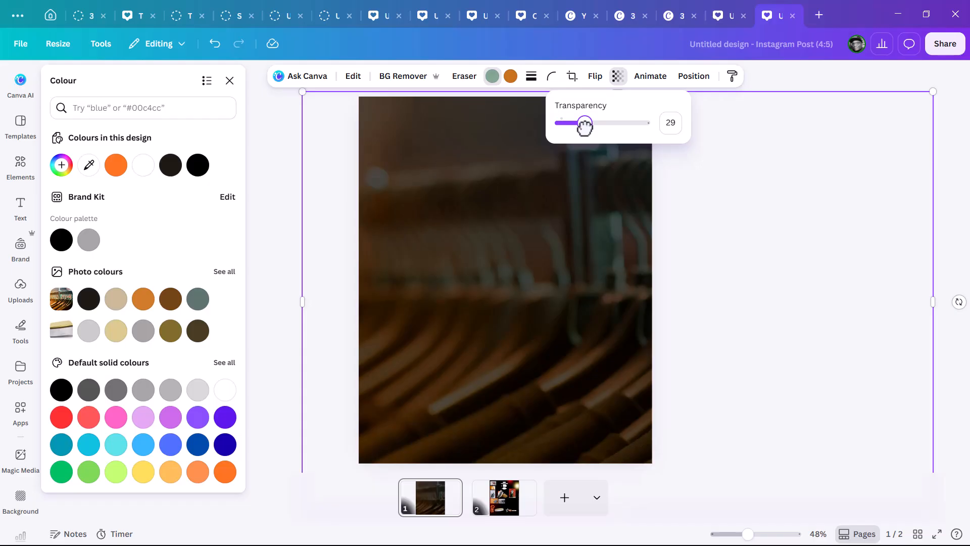
left_click(283, 204)
left_click(284, 204)
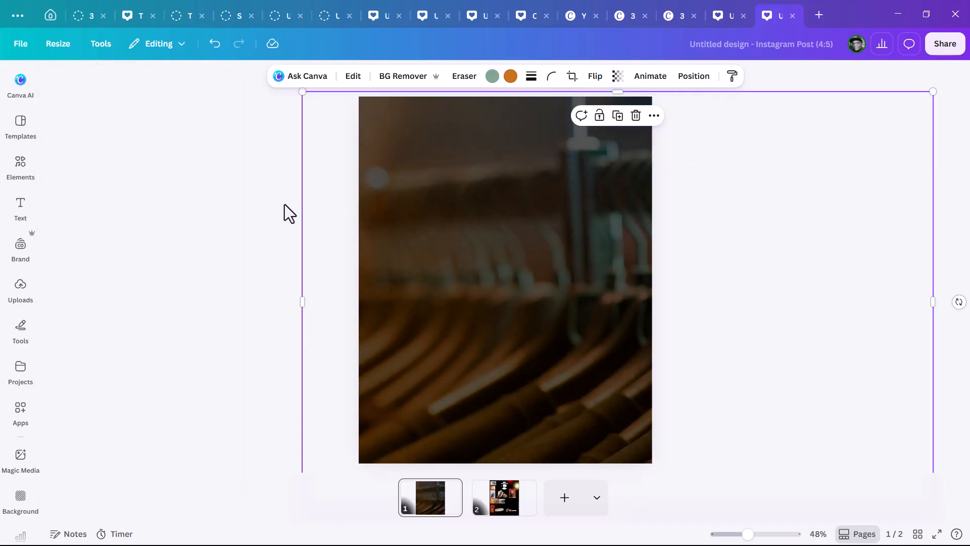
Step: Copy the "Sway Closet" line from the flyer text file open in Notepad and return to Canva
left_click(511, 501)
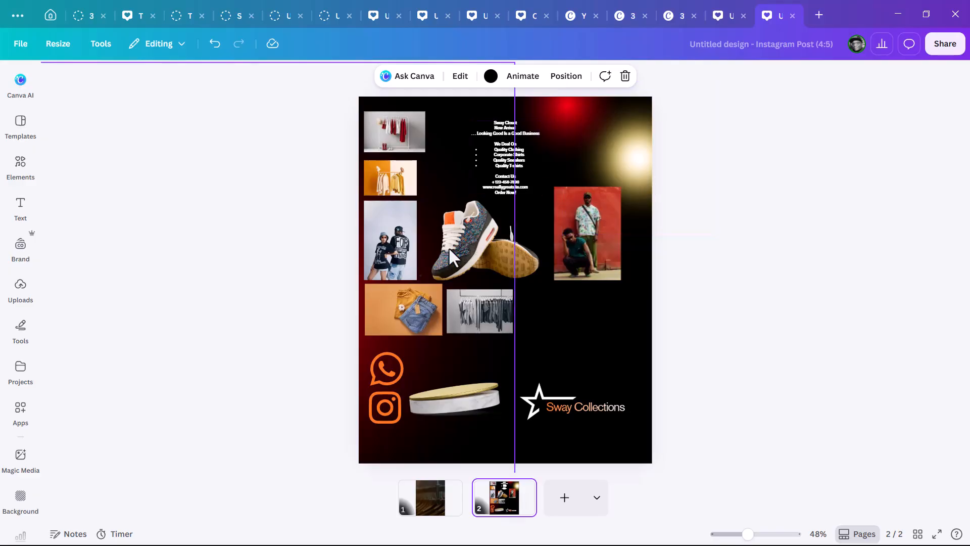
double_click(510, 134)
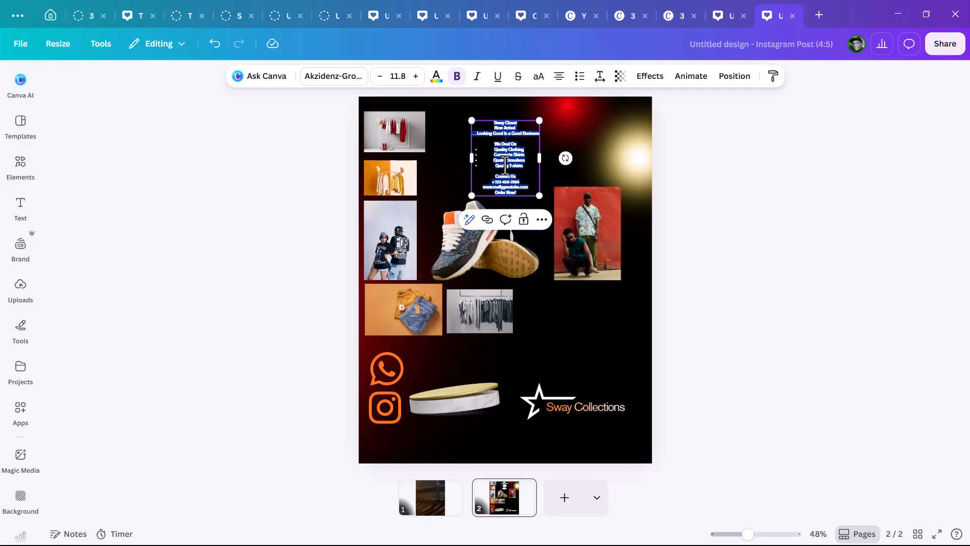
left_click(620, 145)
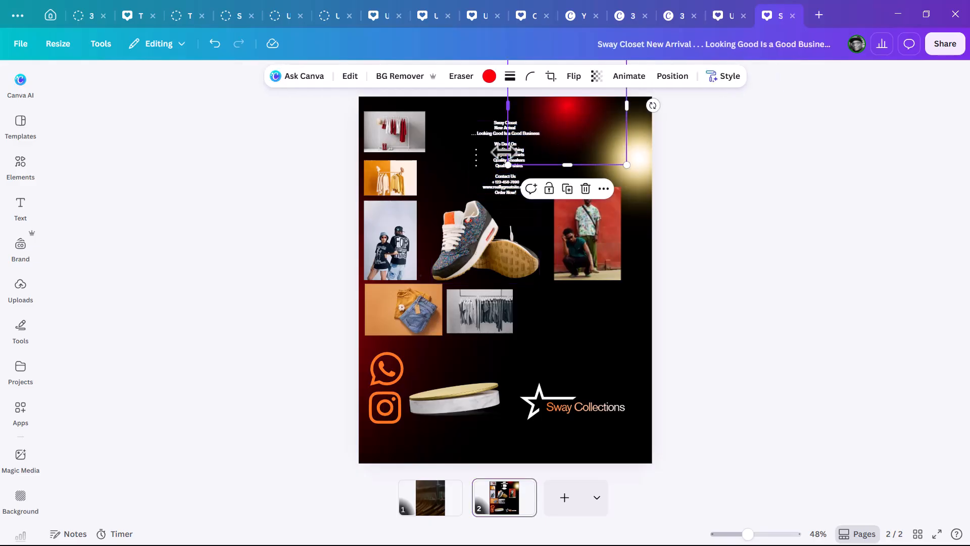
left_click(504, 151)
key("alt+Tab")
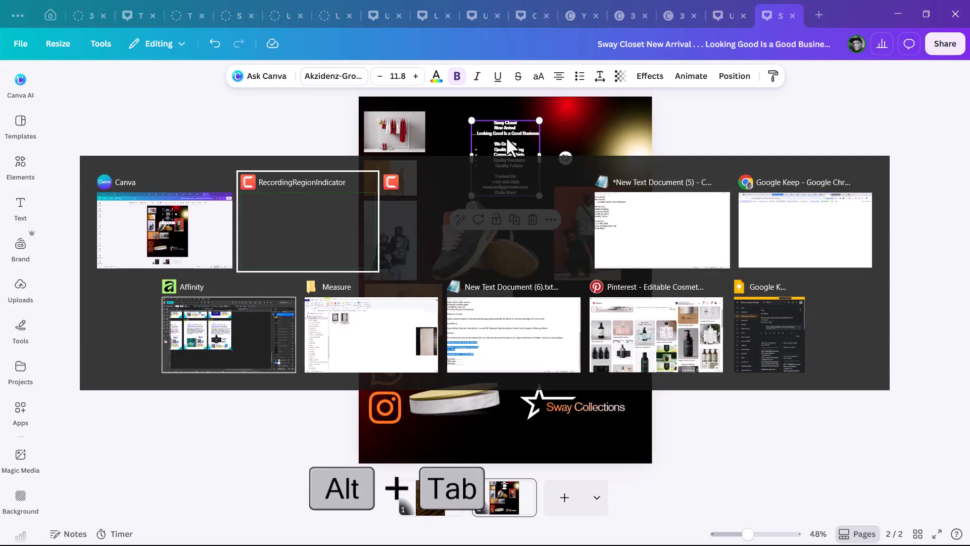
left_click(641, 210)
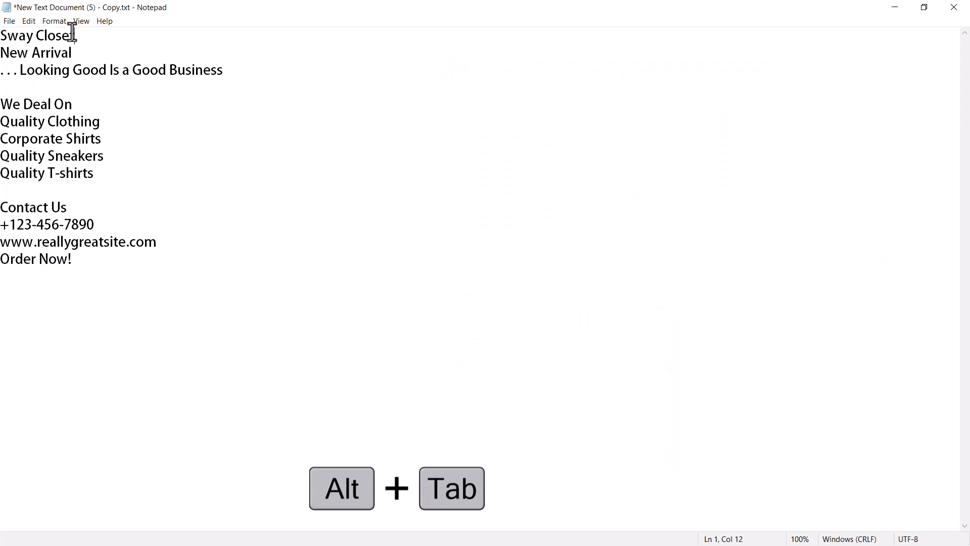
left_click_drag(91, 36, 2, 36)
key("ctrl+c")
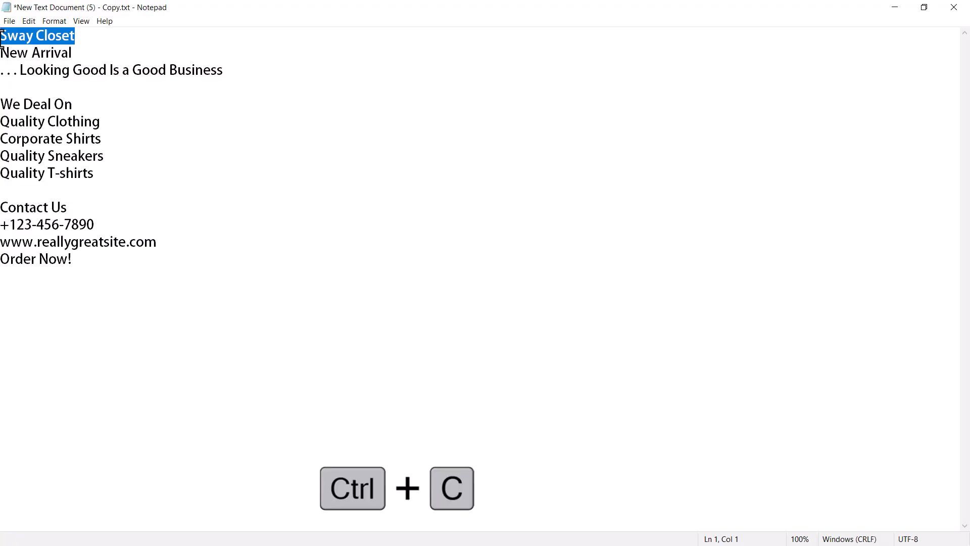
key("alt+Tab")
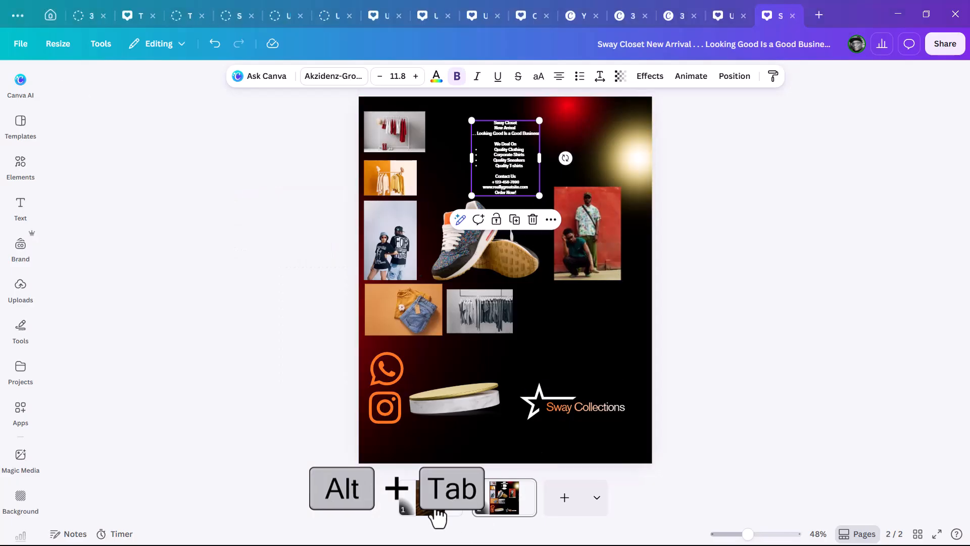
Step: Move the Sway Collections logo from page 2 to the upper-left area of page 1 and shrink it to about text size 21.9
left_click_drag(595, 399, 439, 494)
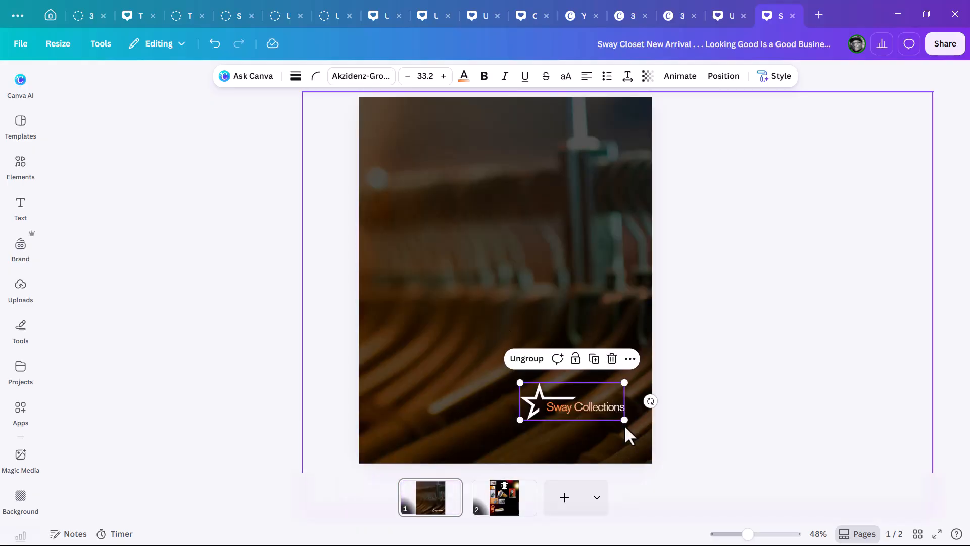
left_click_drag(624, 419, 434, 134)
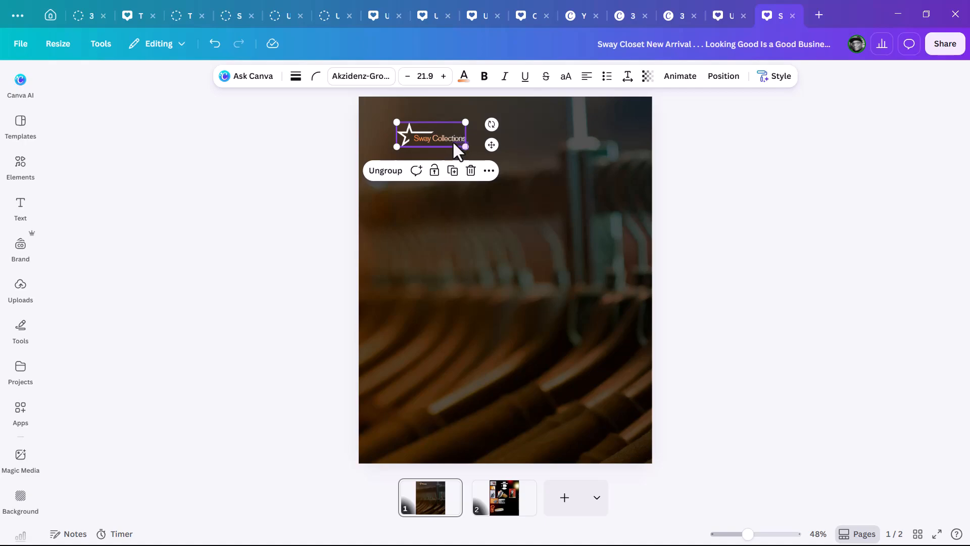
left_click(702, 205)
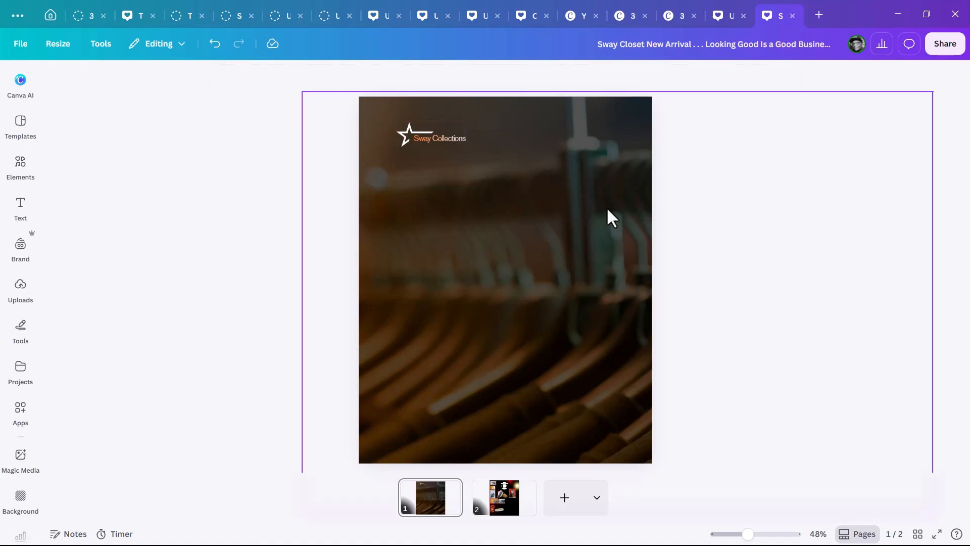
Step: Paste "Sway Closet" as a heading on page 1, enlarge it to about size 59.8 and place it below the logo
key("ctrl+v")
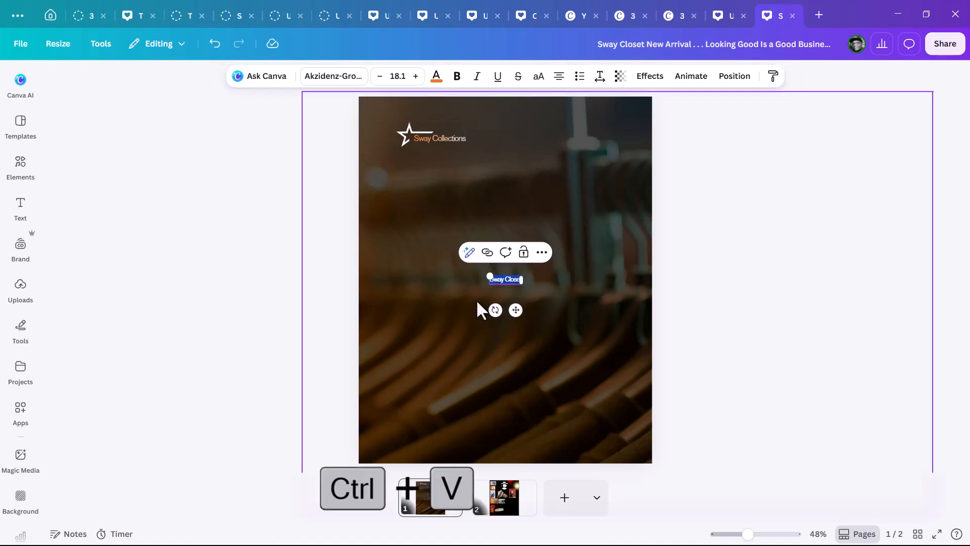
left_click_drag(488, 276, 415, 235)
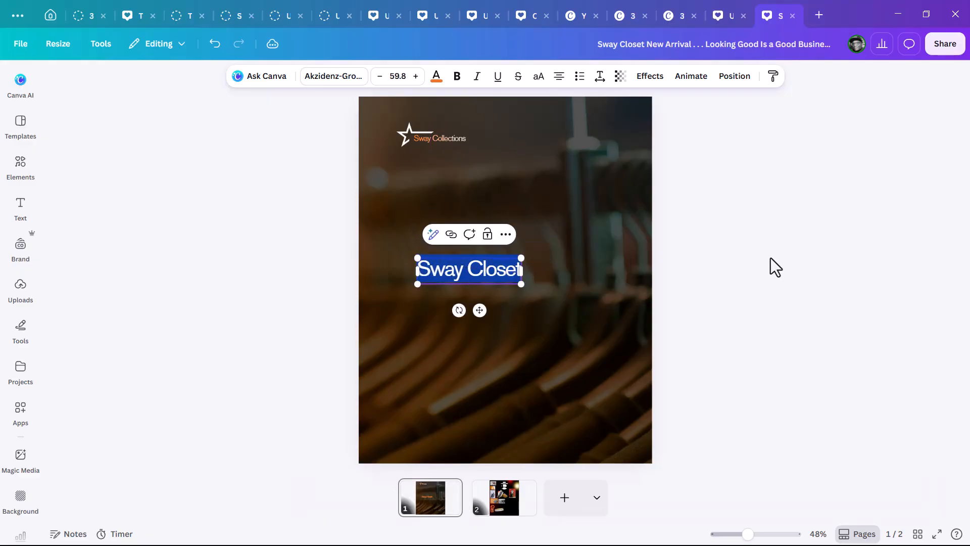
left_click(773, 267)
left_click(502, 280)
left_click_drag(502, 280, 514, 195)
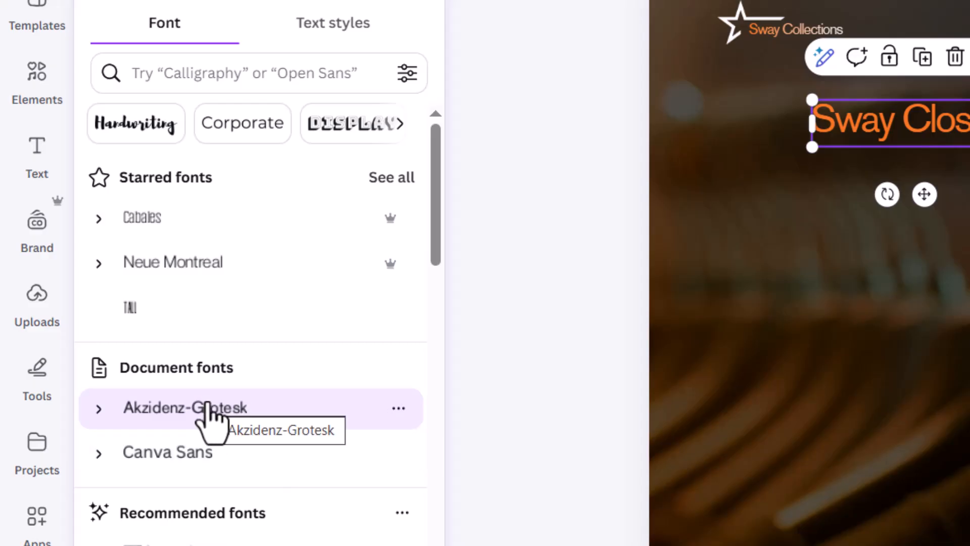
Step: Make the "Sway Closet" heading bold and resize it to about 83.4
left_click_drag(969, 146, 685, 188)
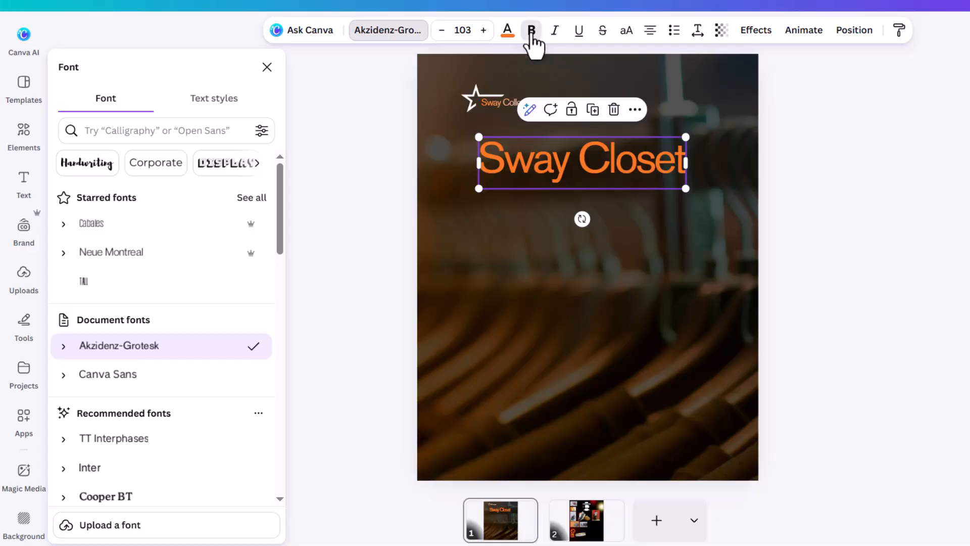
left_click(531, 31)
left_click_drag(698, 138, 677, 145)
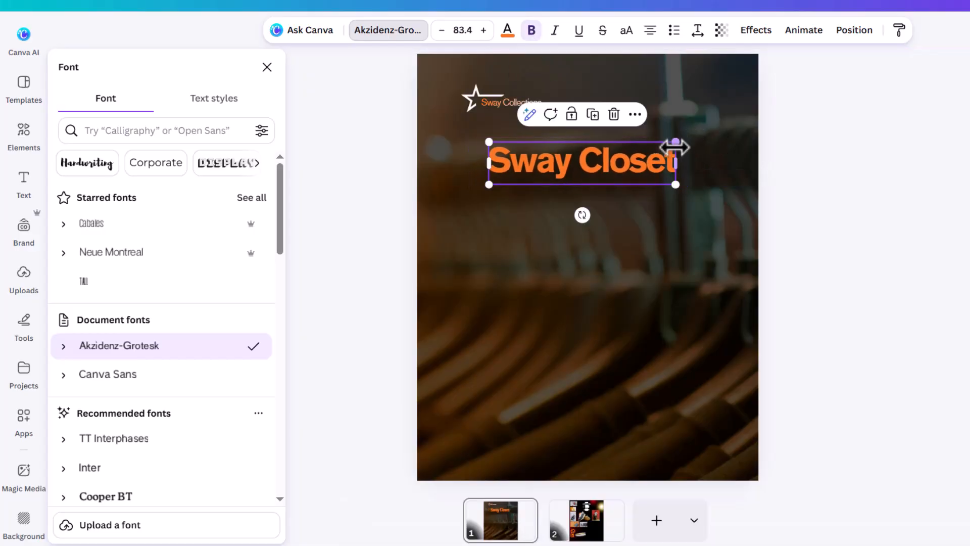
Step: Place a copy of the heading above it at about size 38.1 and replace its text with "New Arrival" copied from Notepad
left_click_drag(630, 176, 621, 135)
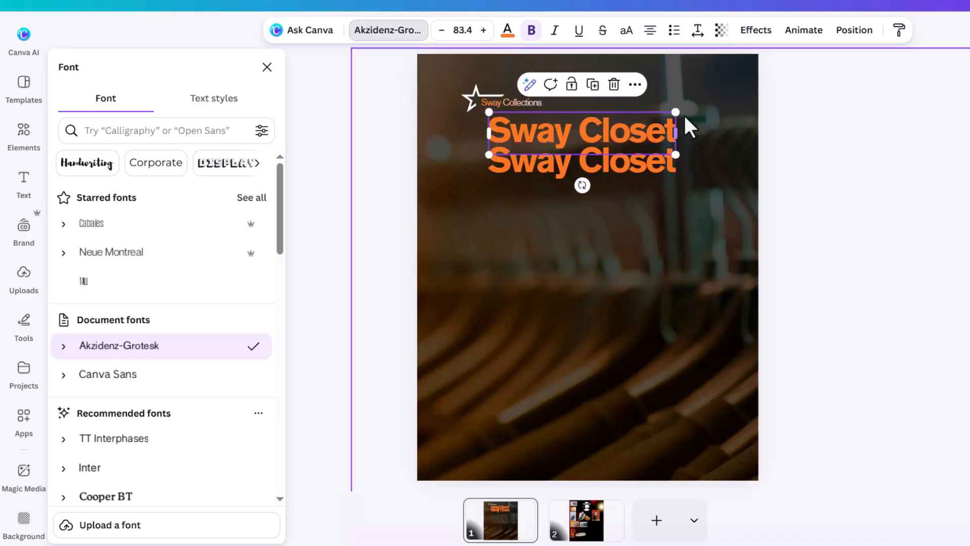
left_click_drag(679, 112, 627, 120)
key("alt+Tab")
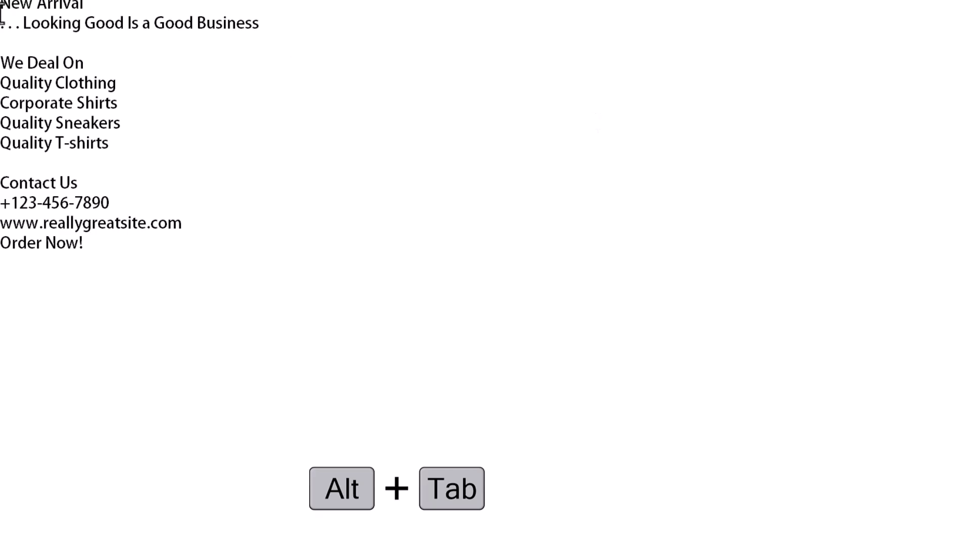
left_click_drag(3, 6, 96, 10)
key("ctrl+c")
key("alt+Tab")
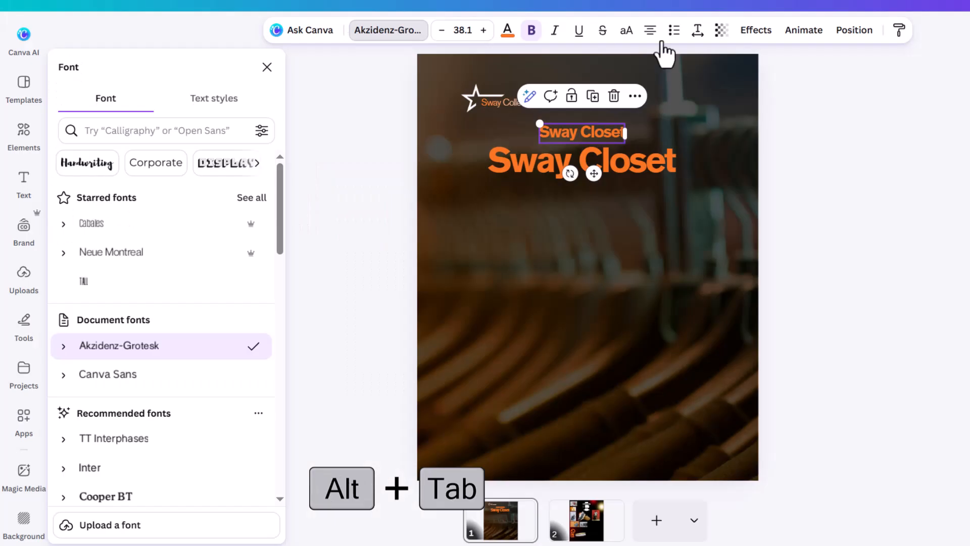
left_click(604, 135)
left_click(604, 135)
key("ctrl+a")
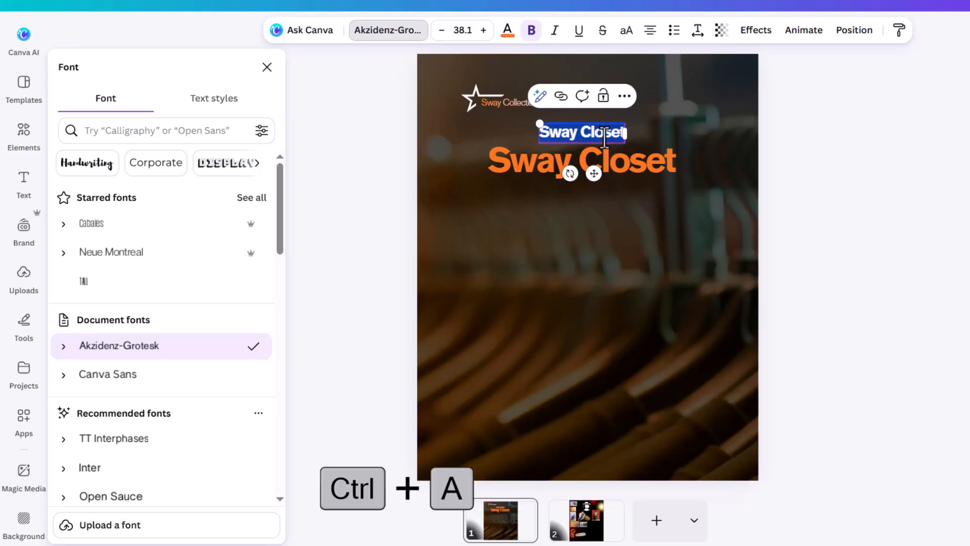
key("ctrl+v")
Step: Widen the "New Arrival" text box to about 658 and format the text in uppercase with wider letter spacing
left_click_drag(626, 133, 691, 128)
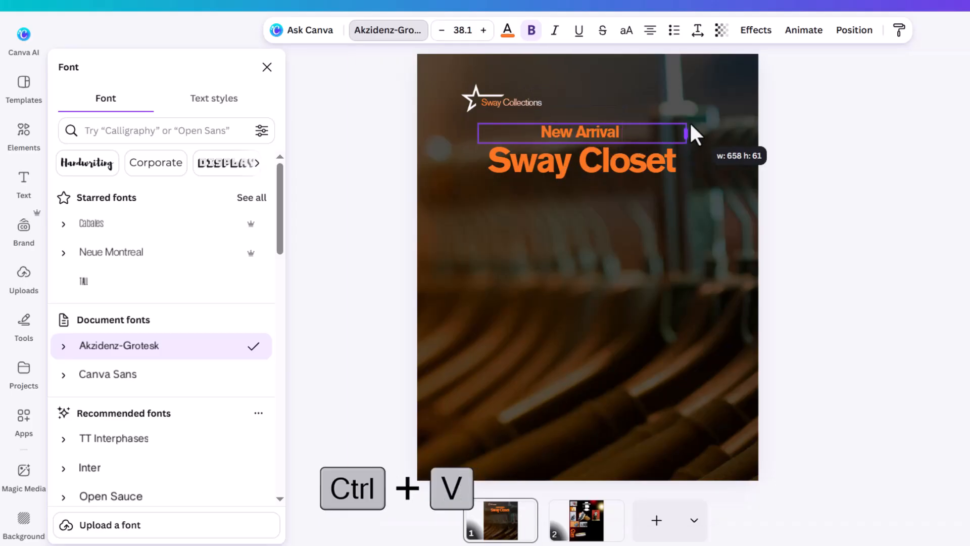
left_click(698, 31)
left_click_drag(655, 85, 684, 85)
left_click(627, 31)
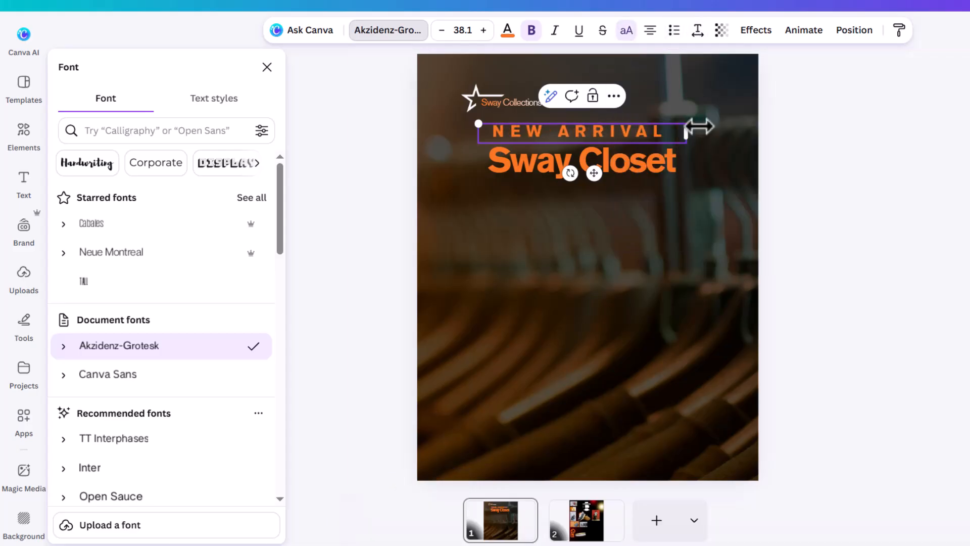
Step: Reduce the "NEW ARRIVAL" text to size 21 and set its letter spacing to 800
left_click_drag(686, 123, 641, 122)
left_click(697, 32)
left_click_drag(680, 85, 730, 96)
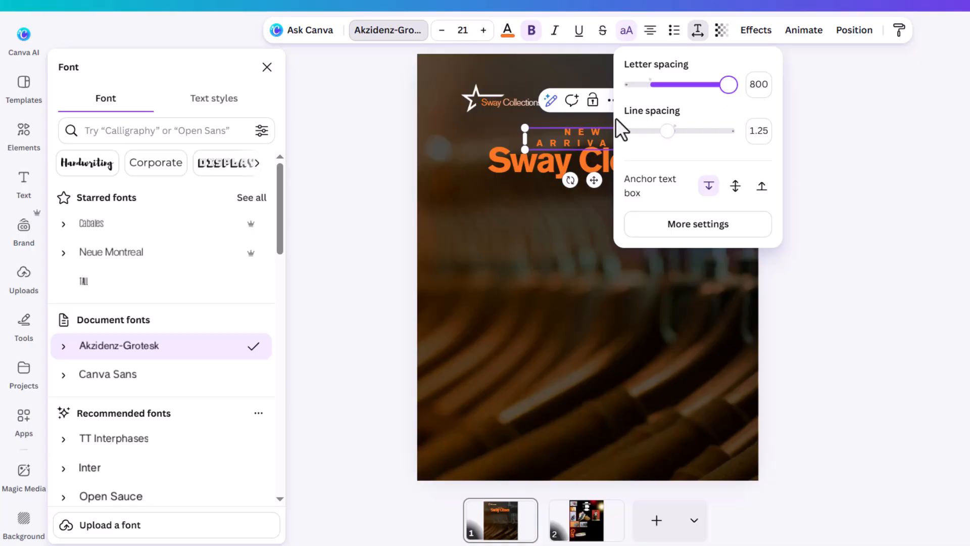
Step: Position "NEW ARRIVAL" on a single line just above the "Sway Closet" heading and remove its bold formatting
left_click(465, 147)
left_click(634, 142)
mouse_move(641, 138)
left_mouse_down()
mouse_move(678, 135)
mouse_move(627, 134)
left_mouse_up()
left_click(534, 31)
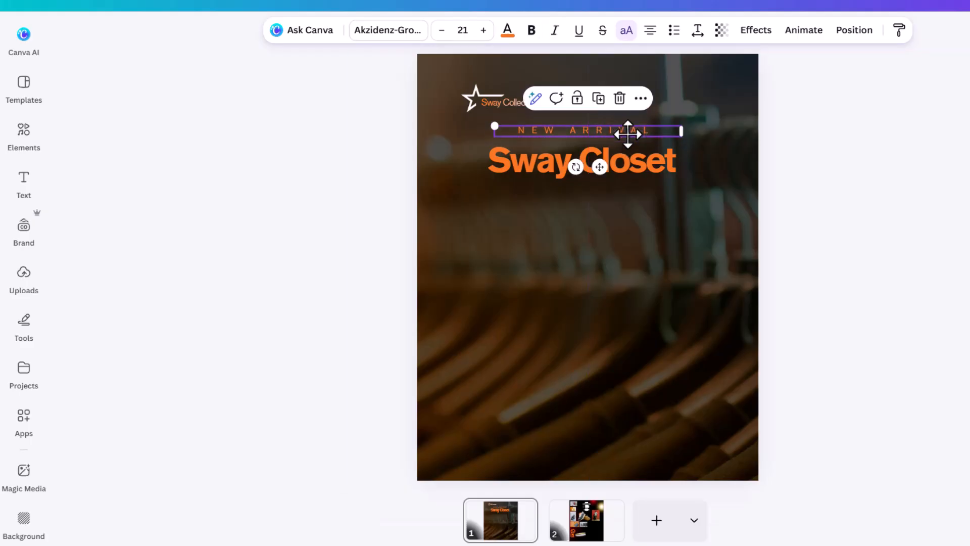
Step: Place a small copy of the heading below it and replace its text with ". . Looking Good Is a Good Business" copied from Notepad
key("alt+Tab")
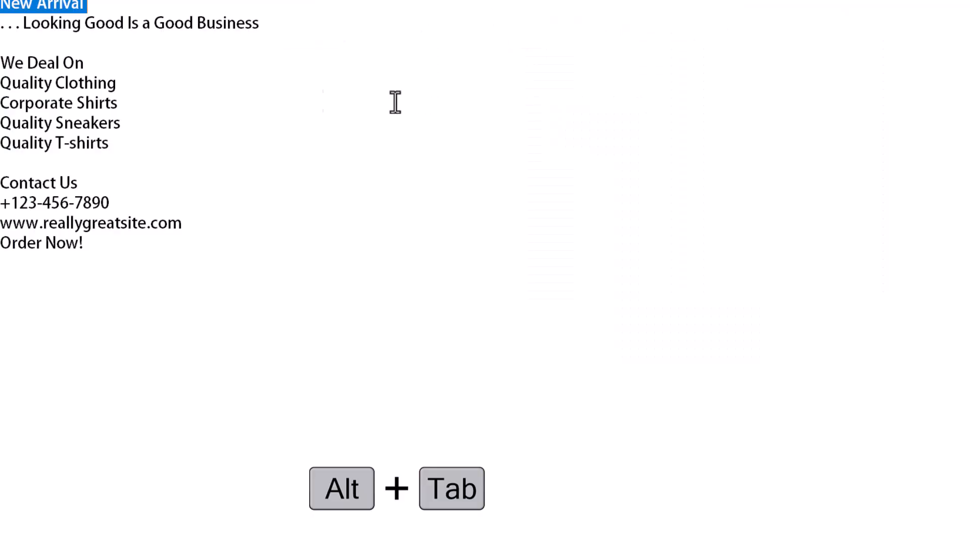
left_click_drag(4, 28, 282, 31)
key("ctrl+c")
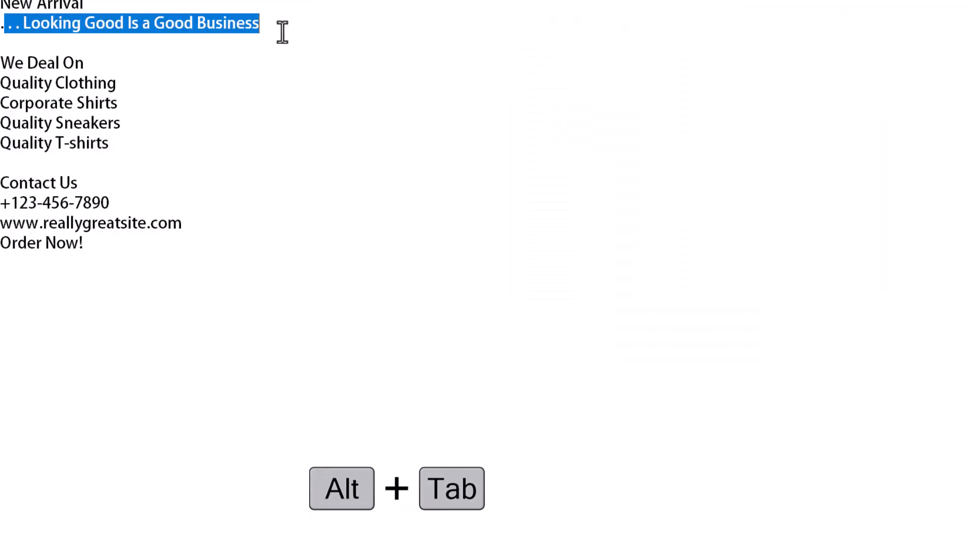
key("alt+Tab")
left_click_drag(642, 165, 617, 185, "alt")
double_click(602, 196)
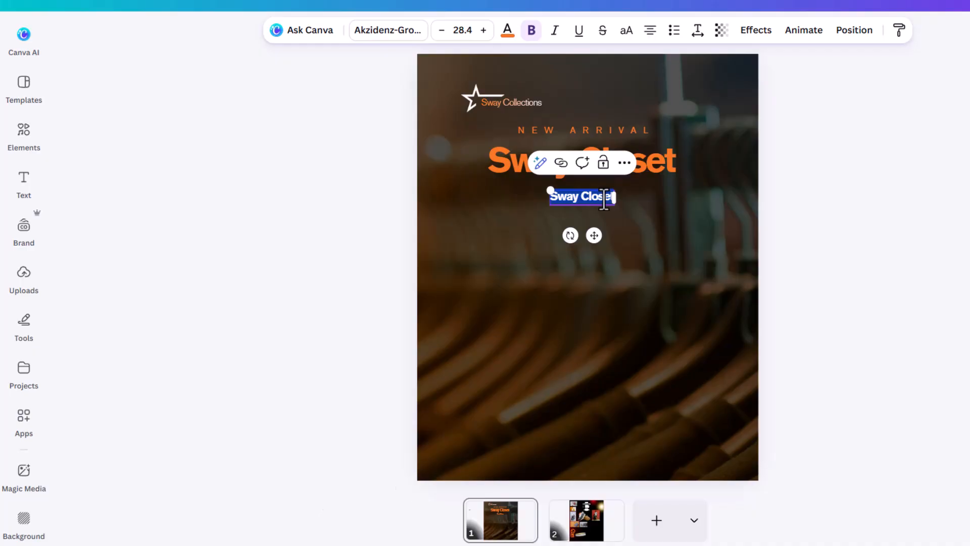
key("ctrl+v")
Step: Make the tagline italic without bold, shrink it, and place it just under the right end of the "Sway Closet" heading
key("ctrl+a")
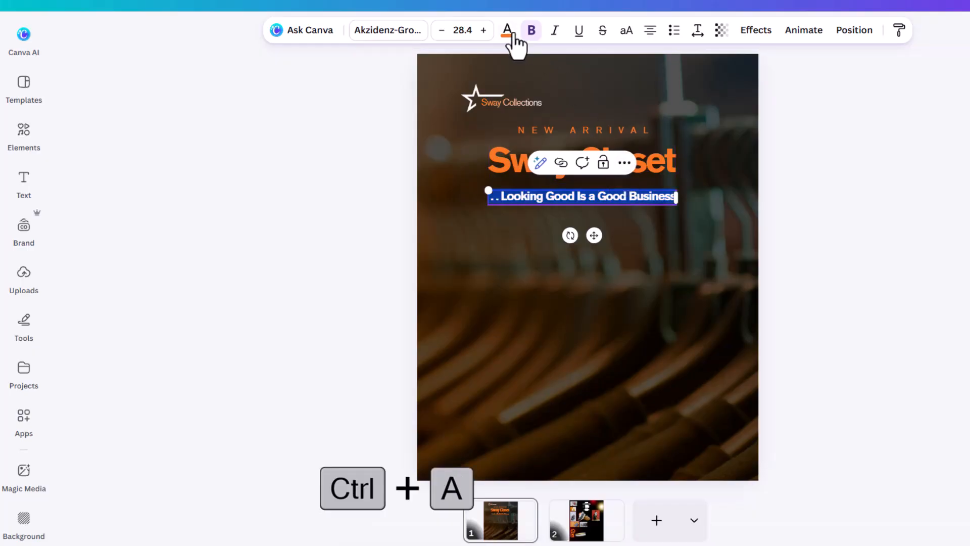
left_click(531, 30)
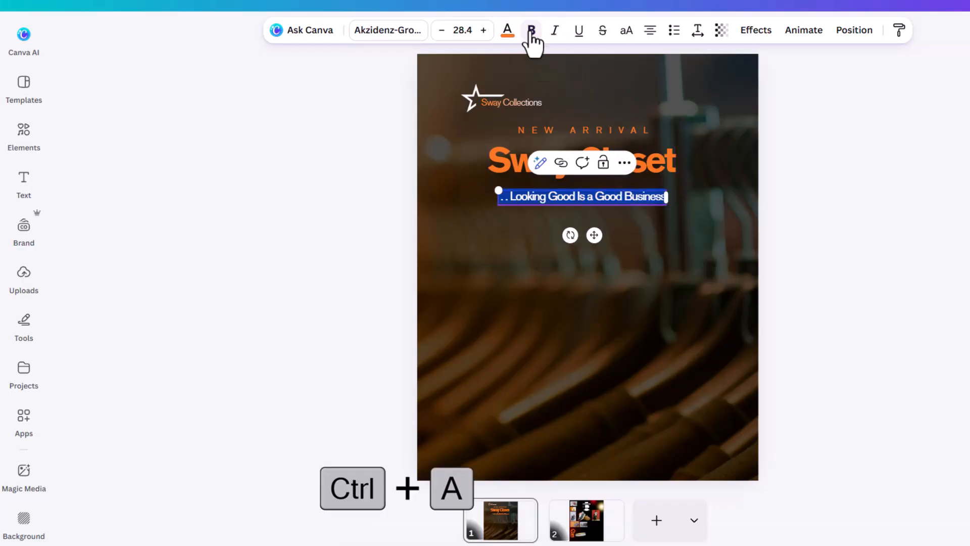
left_click(555, 32)
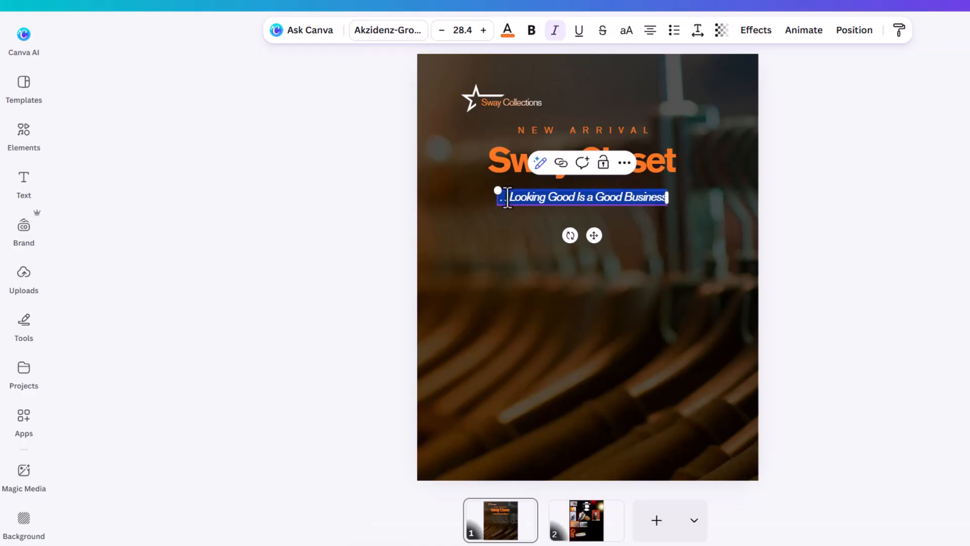
left_click_drag(496, 191, 541, 195)
left_click(839, 201)
left_click_drag(645, 195, 665, 188)
Step: Move "NEW ARRIVAL" slightly down, closer to the "Sway Closet" heading
left_click(599, 132)
left_click_drag(599, 133, 598, 138)
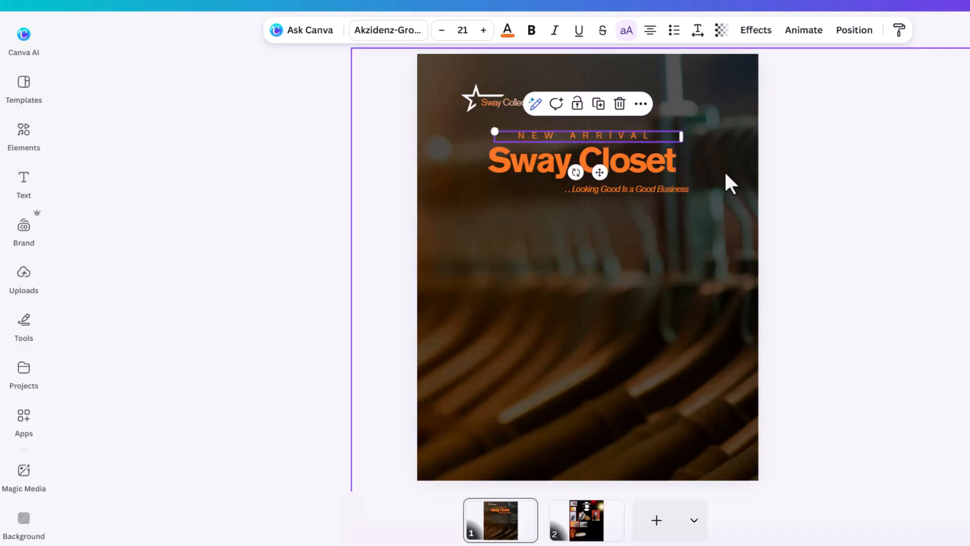
left_click(653, 164)
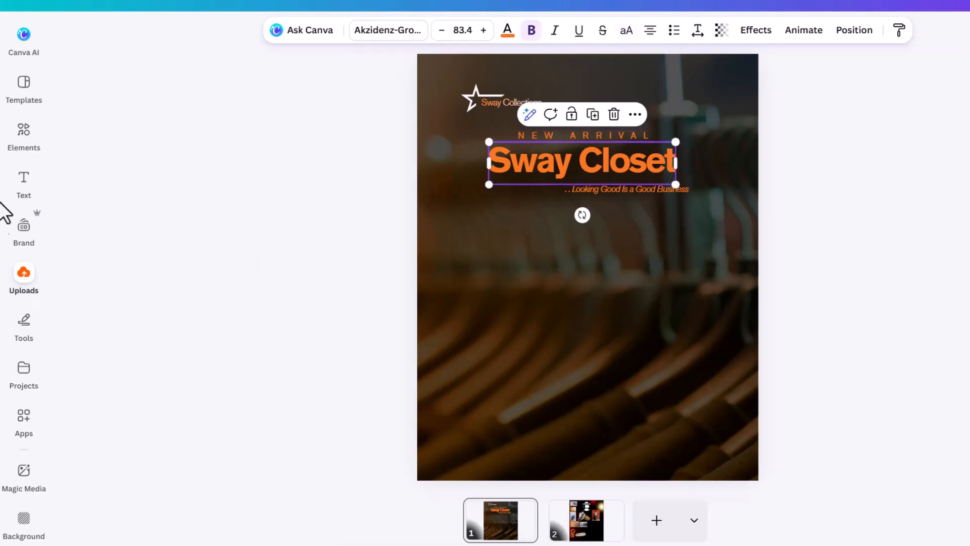
Step: Add a rounded square photo frame, shrink it to about a third, and place two copies side by side below the tagline
left_click(15, 144)
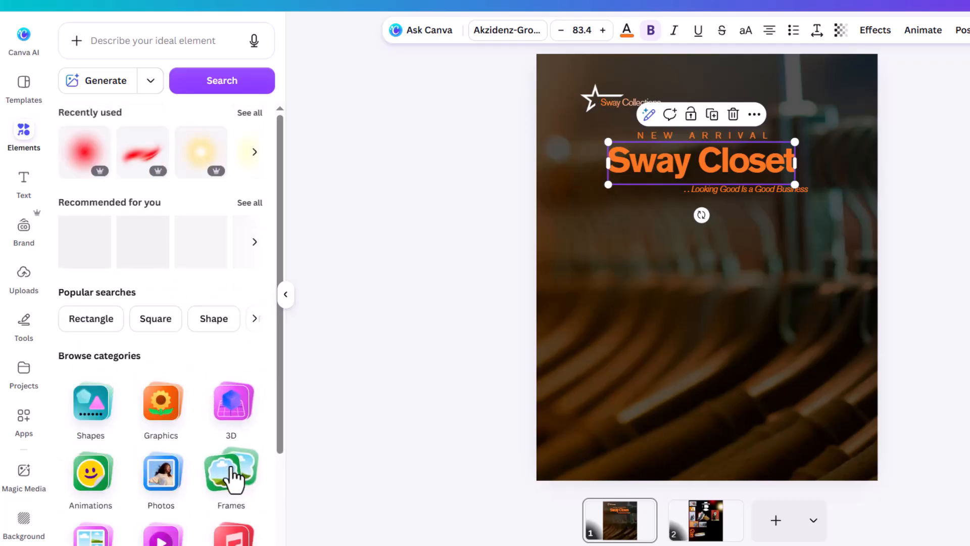
left_click(233, 472)
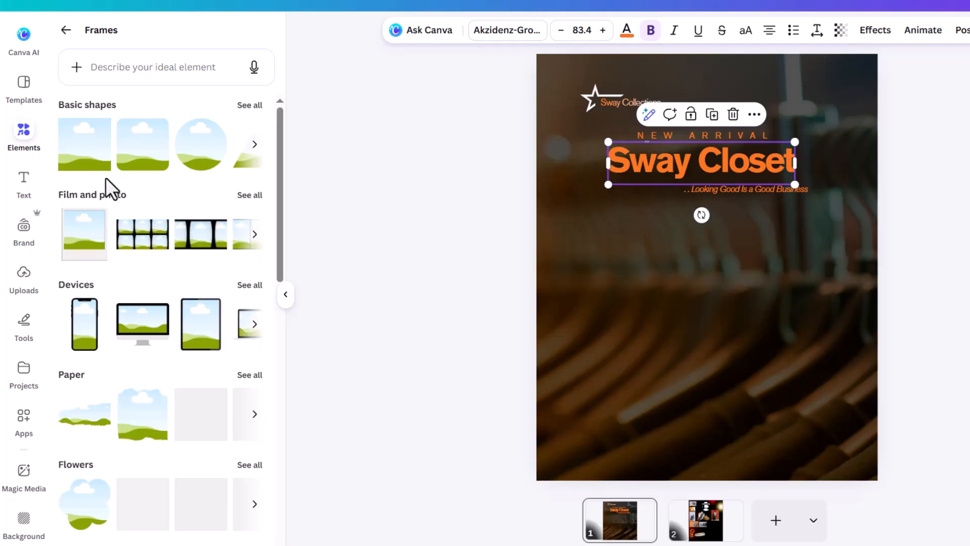
left_click(142, 165)
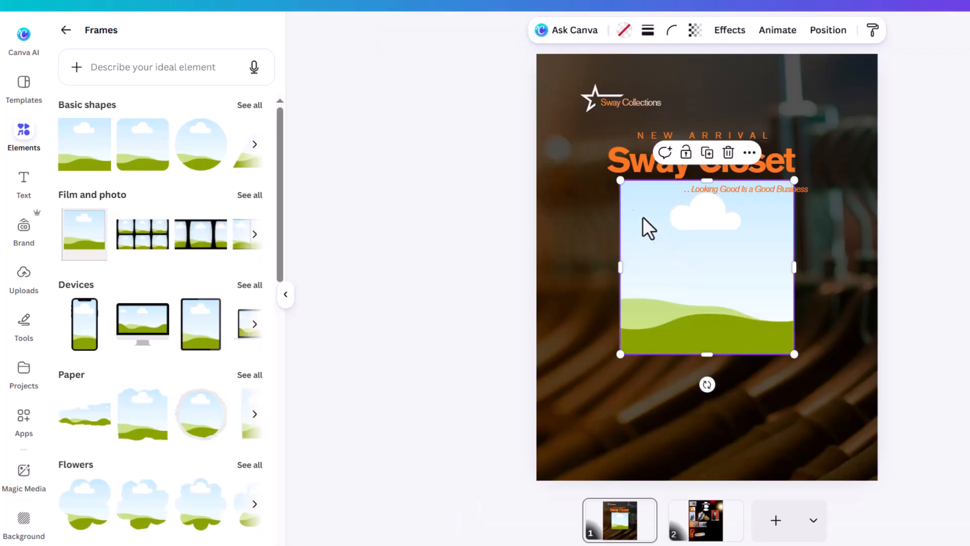
left_click_drag(621, 181, 722, 306)
left_click_drag(773, 340, 748, 262)
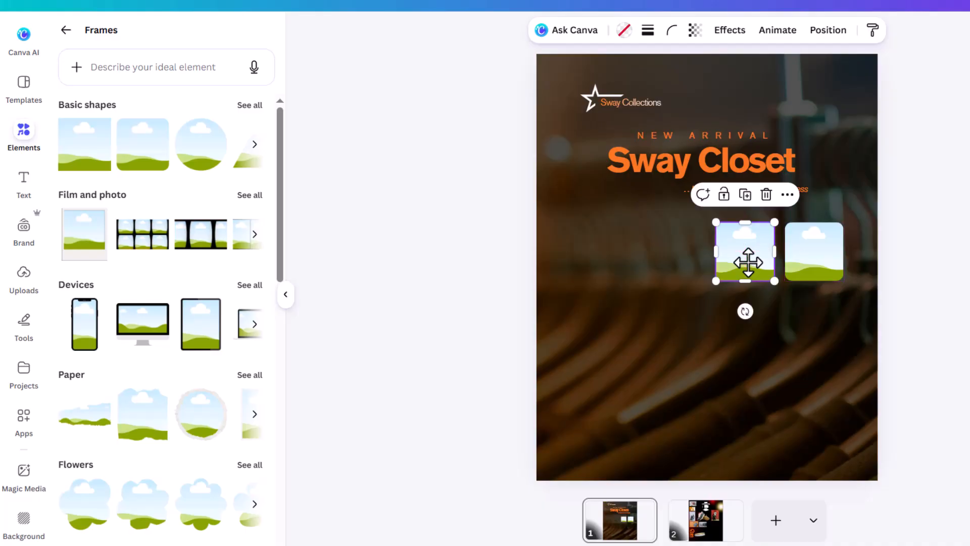
Step: Shrink the frame pair slightly and copy it downward twice to form a grid of two columns and three rows
left_click(823, 273, "shift")
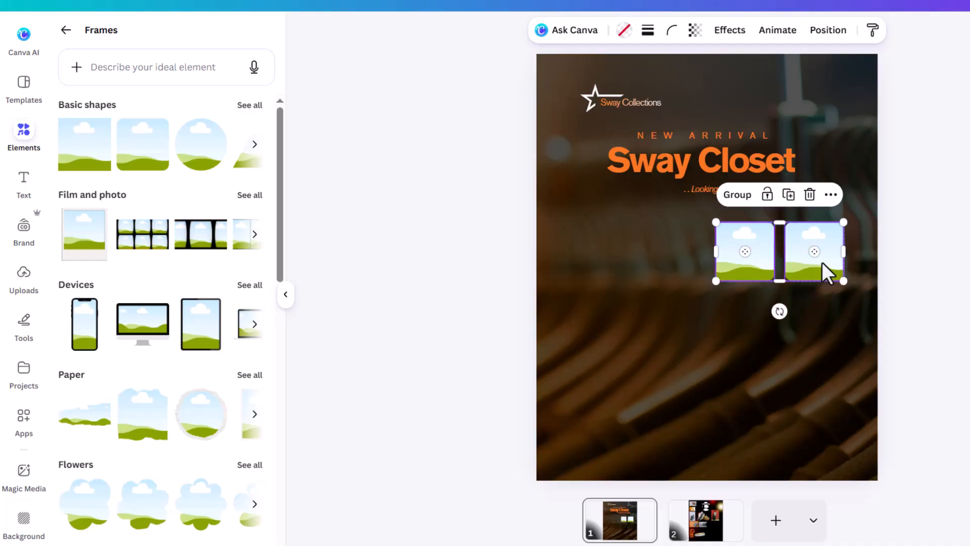
left_click_drag(842, 283, 834, 278)
left_click_drag(805, 248, 803, 301)
left_click_drag(803, 302, 807, 360)
Step: Select the six clothing photos on page 2, leaving out the sneakers, and move them together to page 1
left_click(705, 515)
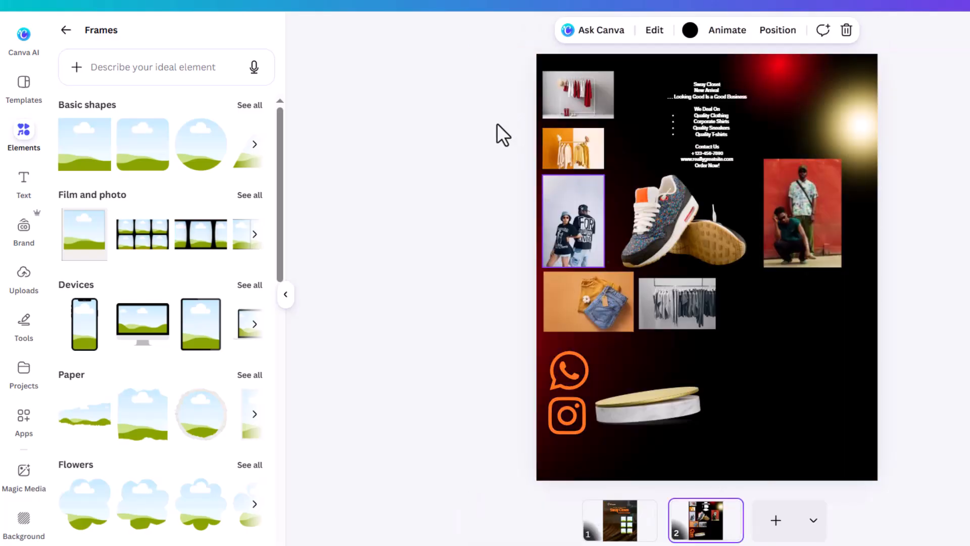
left_click(599, 103)
left_click(592, 165, "shift")
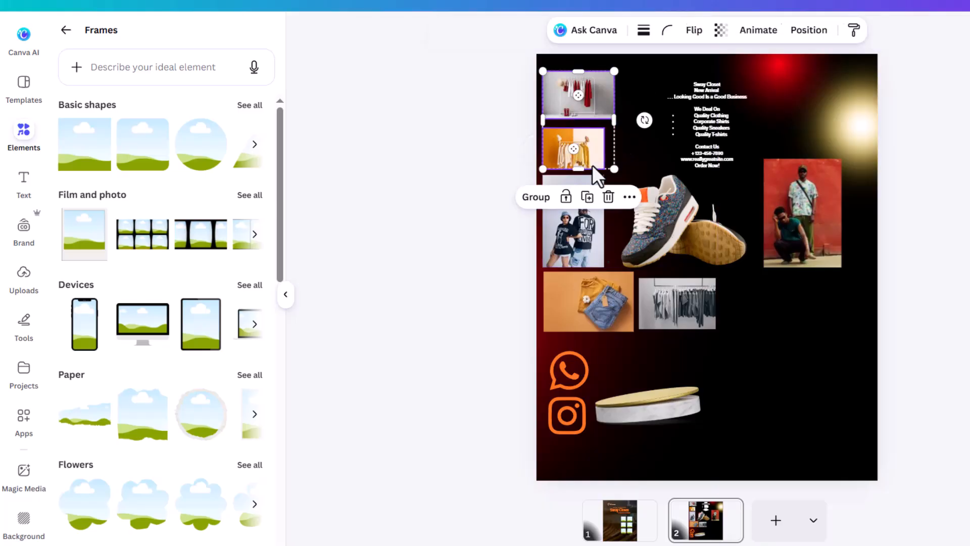
left_click(587, 237, "shift")
left_click(593, 320, "shift")
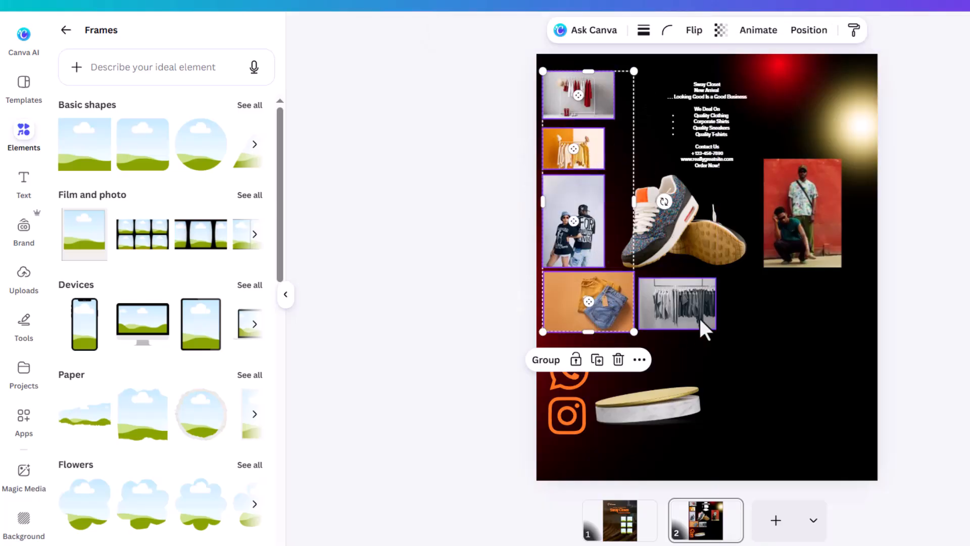
left_click(698, 317, "shift")
left_click(821, 217, "shift")
left_click_drag(808, 189, 626, 520)
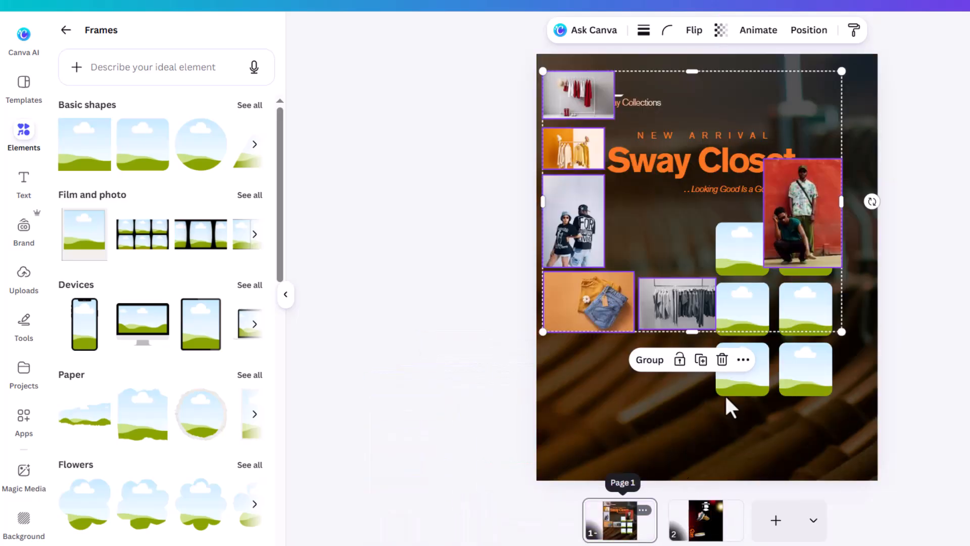
Step: Move the red-wall photo to the page's lower-left corner and fill the top-left frame with the folded yellow and denim clothes photo
left_click_drag(797, 226, 617, 382)
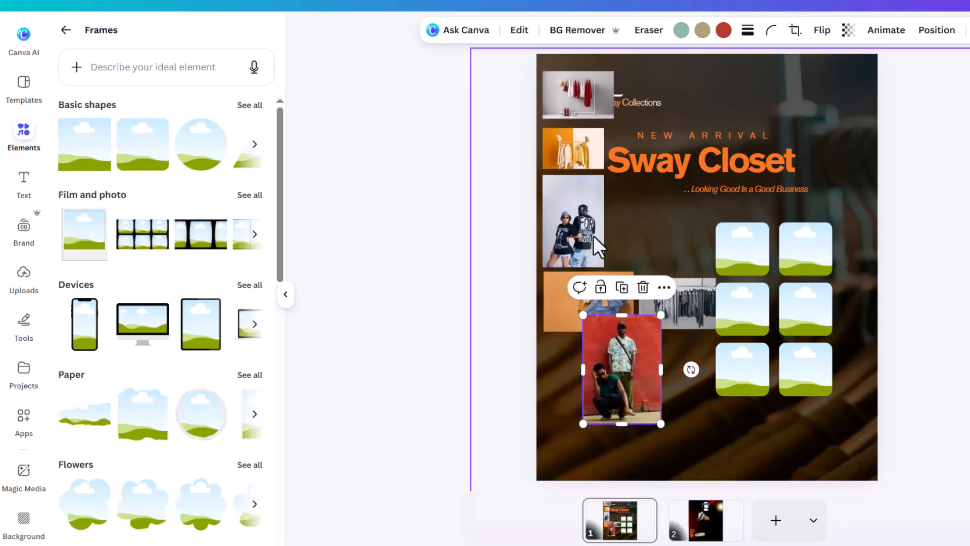
left_click_drag(620, 367, 573, 422)
left_click_drag(602, 305, 736, 246)
double_click(748, 250)
left_click(825, 175)
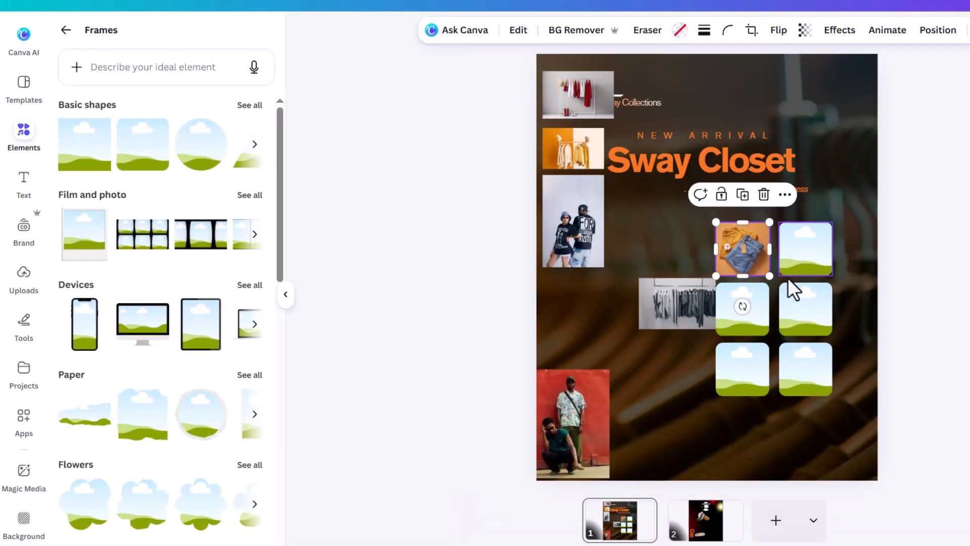
Step: Fill the five remaining frames with the yellow rack, red rack, black T-shirt couple, red-wall and grey rack photos, row by row
left_click_drag(567, 156, 801, 248)
left_click_drag(579, 101, 725, 317)
left_click_drag(566, 226, 805, 309)
left_click_drag(569, 420, 743, 369)
left_click_drag(691, 329, 800, 368)
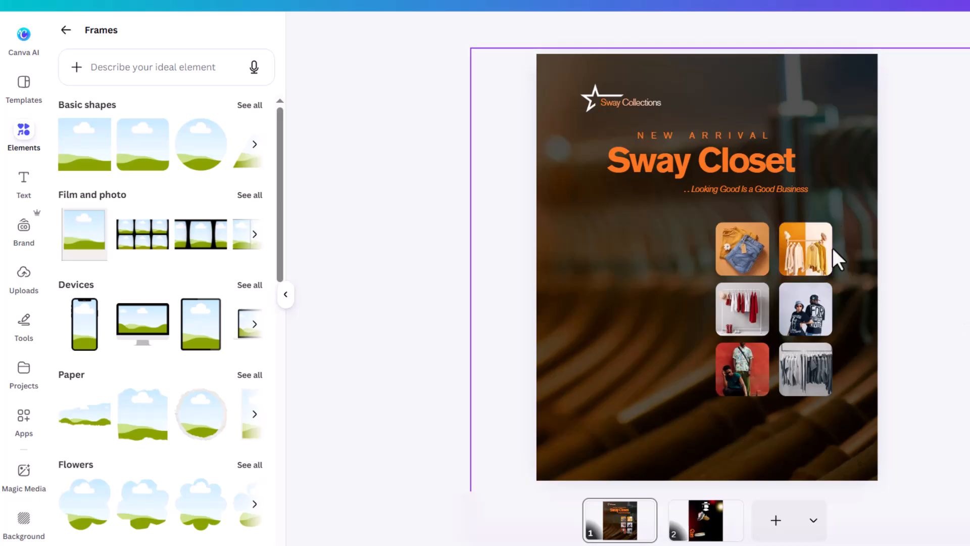
Step: Add a square shape, colour it white, and move it over the photo grid
key("r")
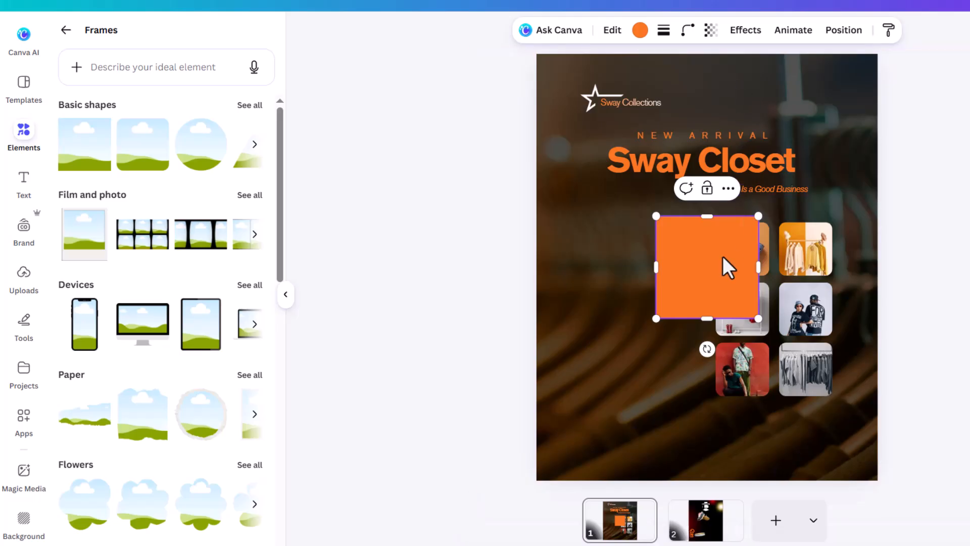
left_click(740, 262)
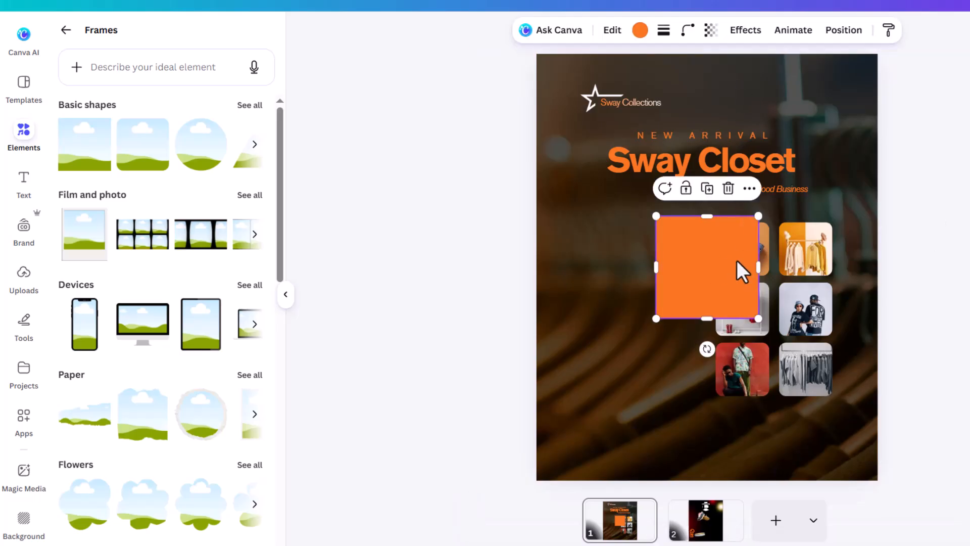
left_click(640, 30)
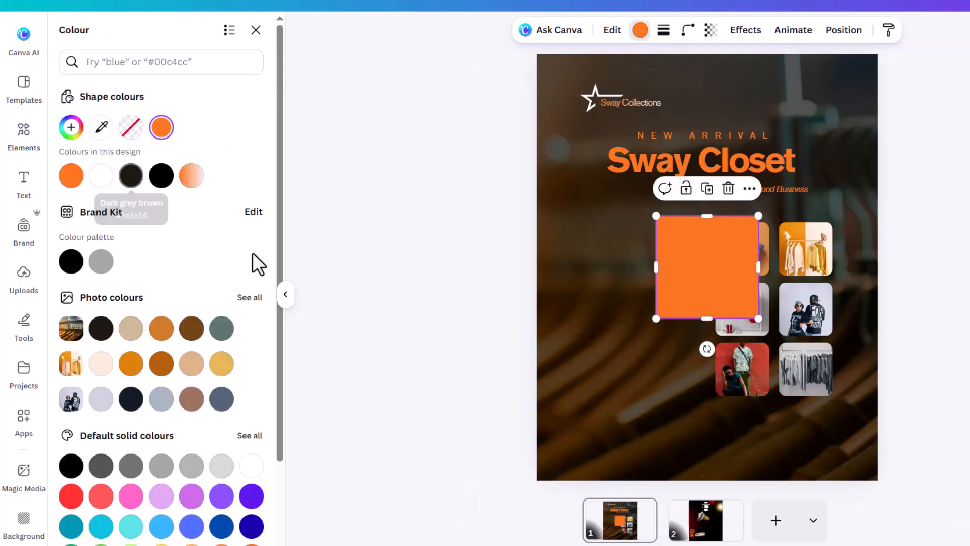
scroll(242, 485, "down", 1)
left_click(251, 417)
left_click_drag(678, 255, 736, 248)
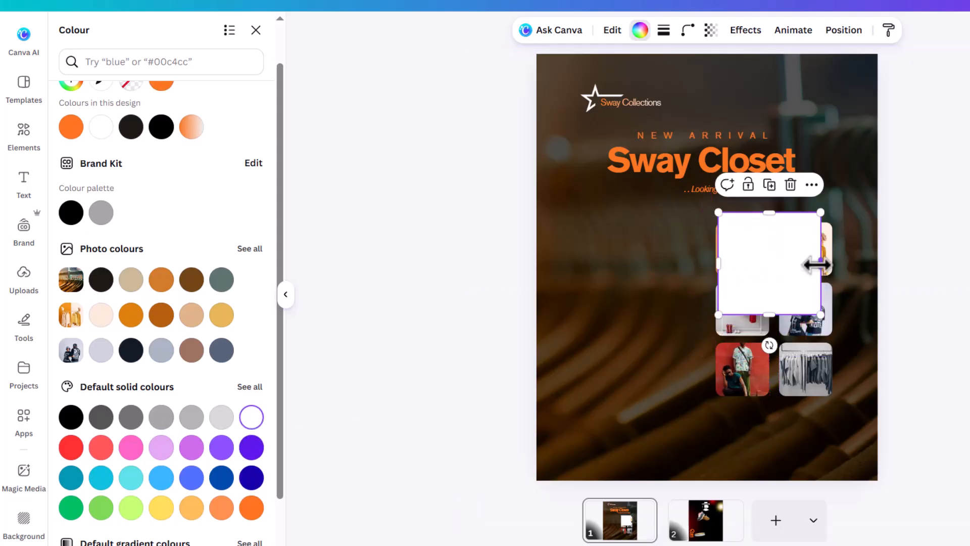
Step: Stretch the white shape to cover the whole photo grid with a margin and set its corner rounding to 26
left_click_drag(834, 266, 793, 270)
left_click_drag(775, 315, 776, 412)
left_click(688, 30)
left_click_drag(618, 84, 645, 85)
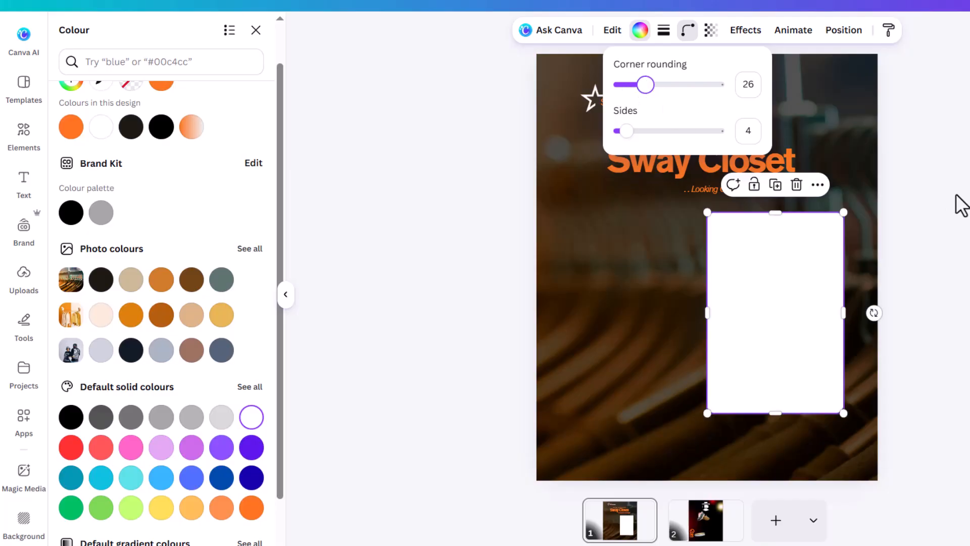
key("Escape")
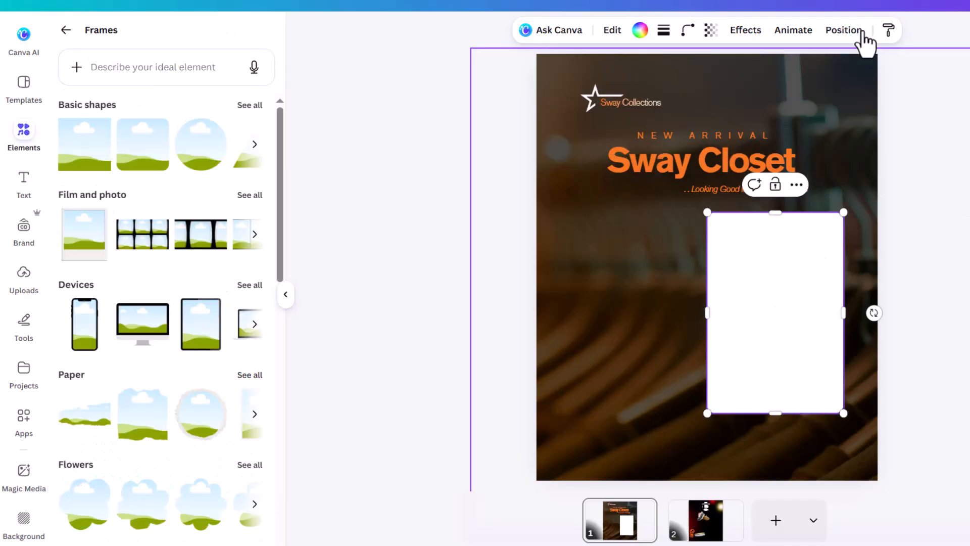
Step: Reorder the white rectangle's layer so it sits behind all six photos and above the logo
left_click(850, 30)
left_click(232, 81)
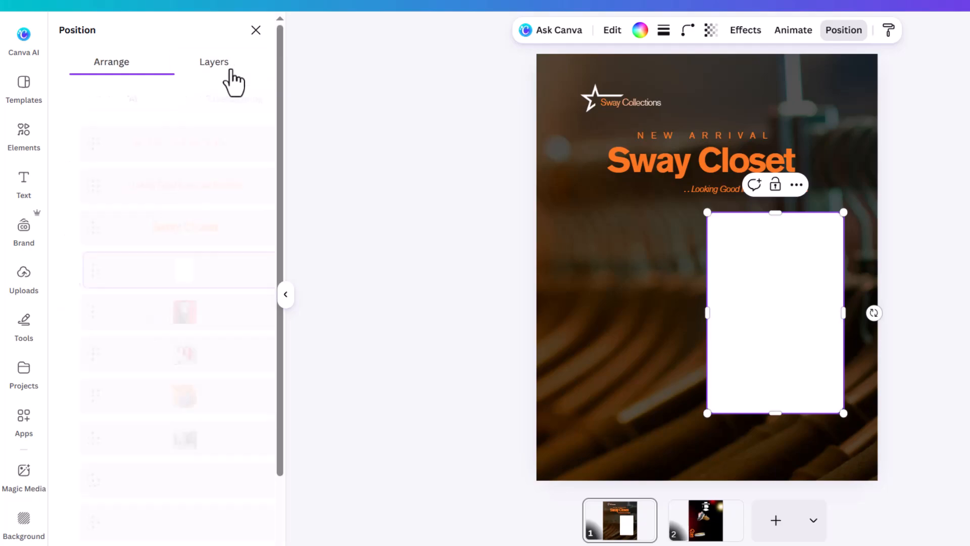
left_click_drag(189, 286, 192, 486)
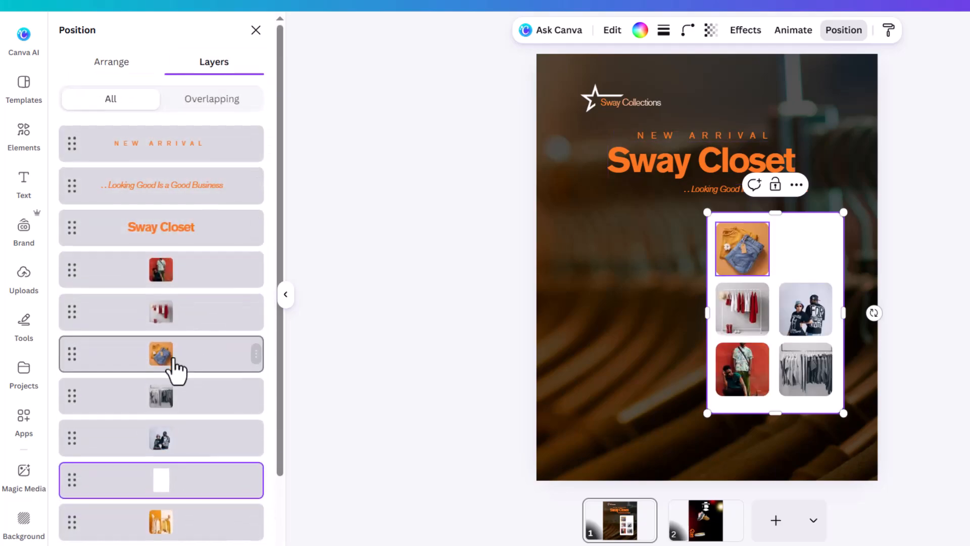
scroll(177, 389, "down", 2)
left_click_drag(180, 402, 192, 447)
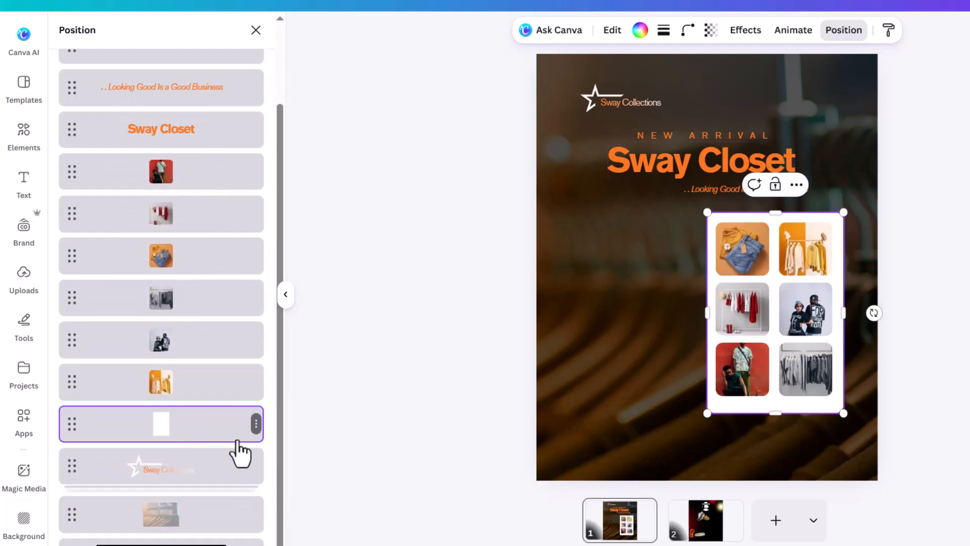
Step: Set the white rectangle's transparency to 17
left_click(711, 41)
left_click_drag(736, 83, 666, 88)
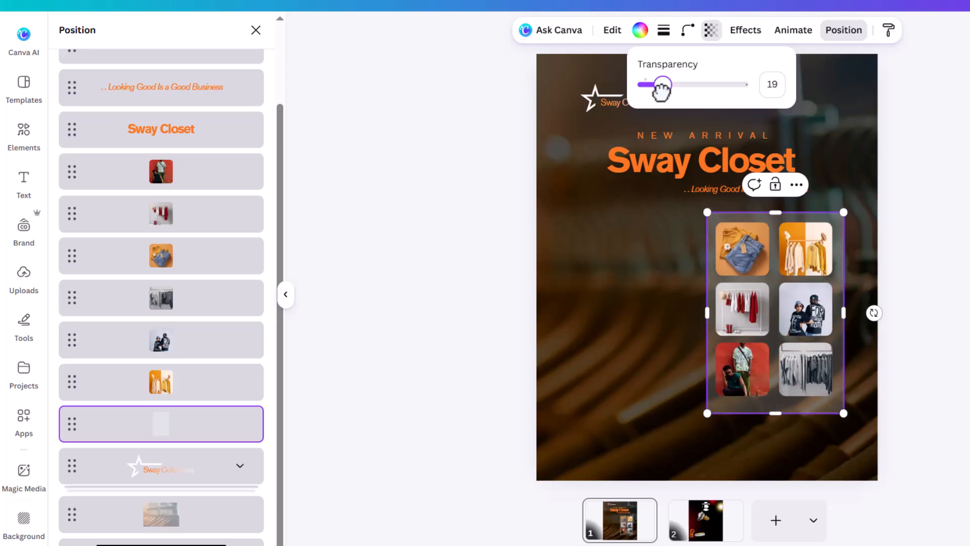
left_click_drag(659, 90, 660, 89)
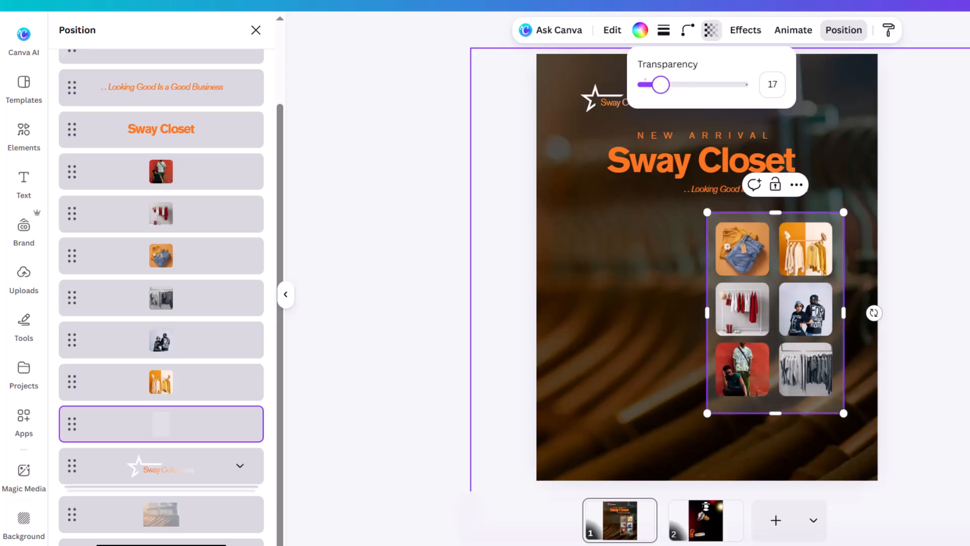
key("Escape")
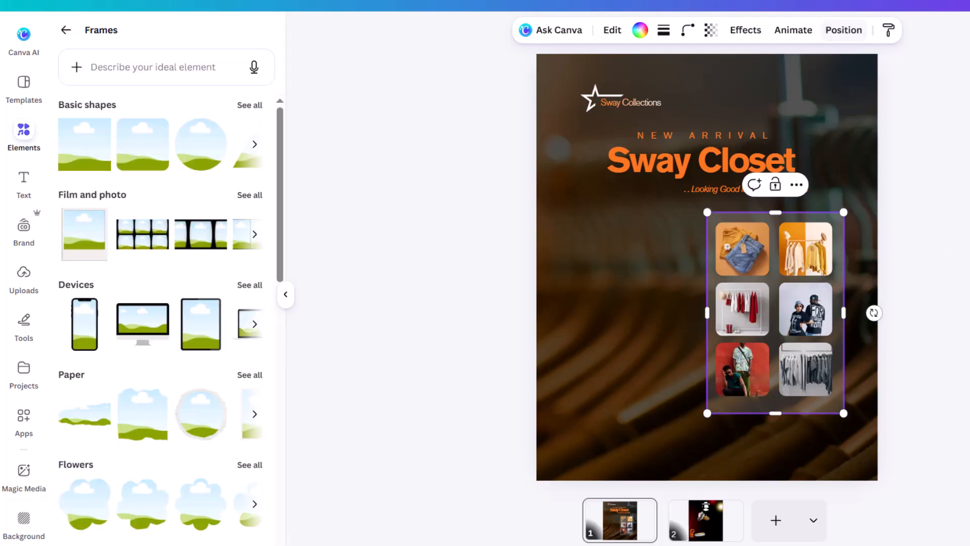
key("Escape")
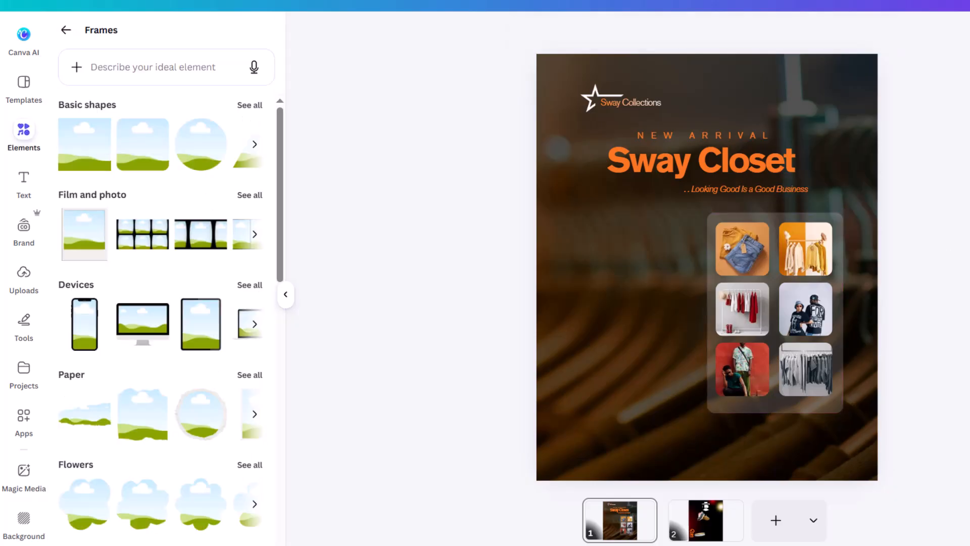
Step: Duplicate the photo grid's translucent panel to the empty area left of the grid and shorten the copy to about half its height
left_click(826, 216)
left_click_drag(832, 218, 686, 214)
left_click_drag(631, 409, 644, 309)
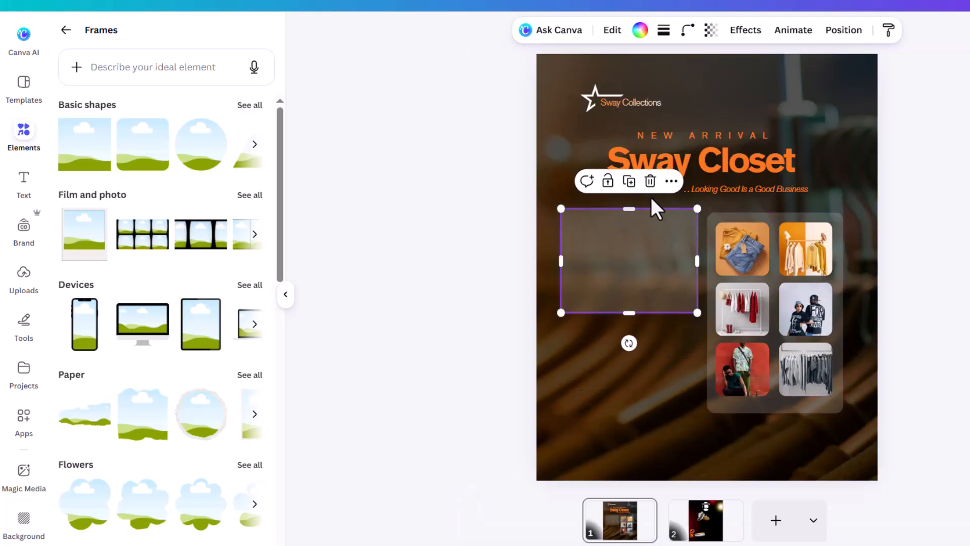
Step: Duplicate the shortened translucent panel and set the copy's transparency to 100
left_click(629, 181)
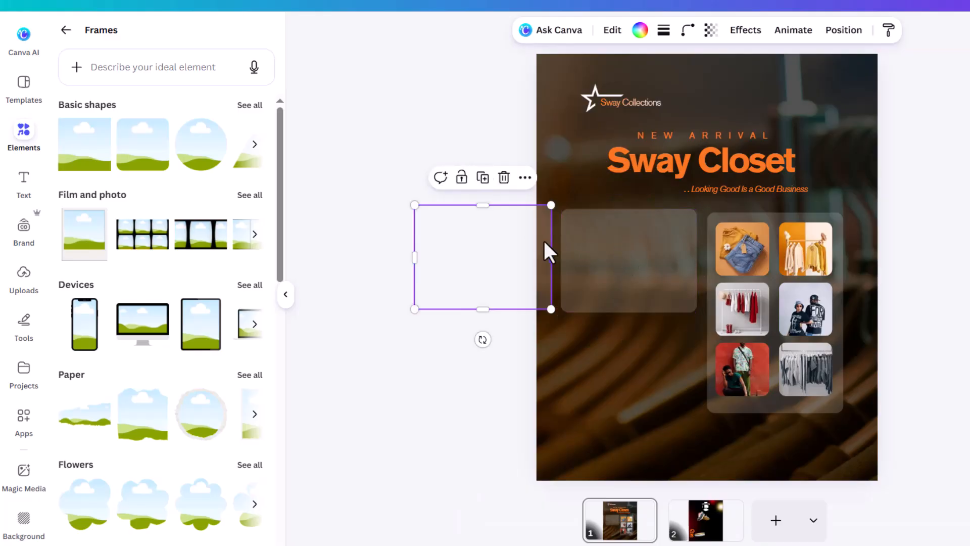
left_click_drag(544, 238, 631, 238)
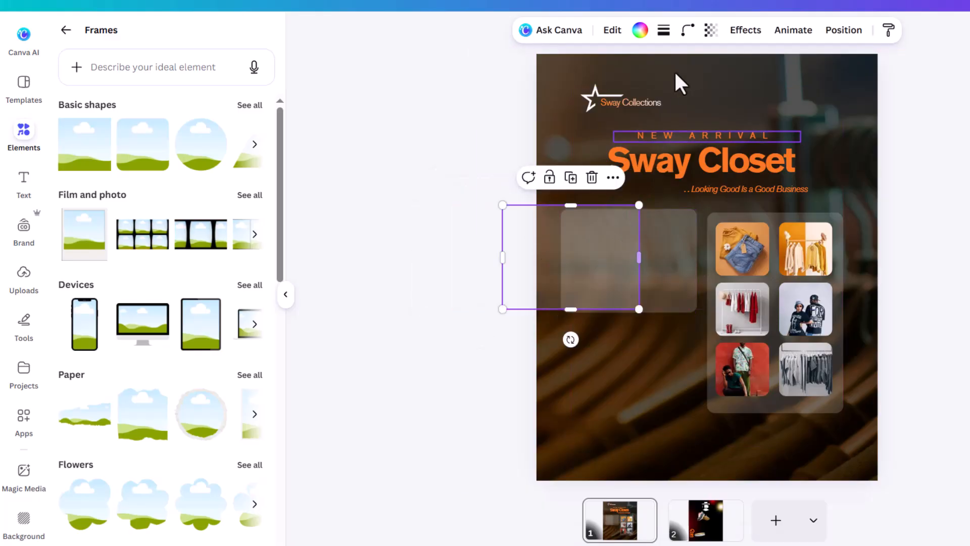
left_click(710, 30)
left_click_drag(647, 86, 827, 102)
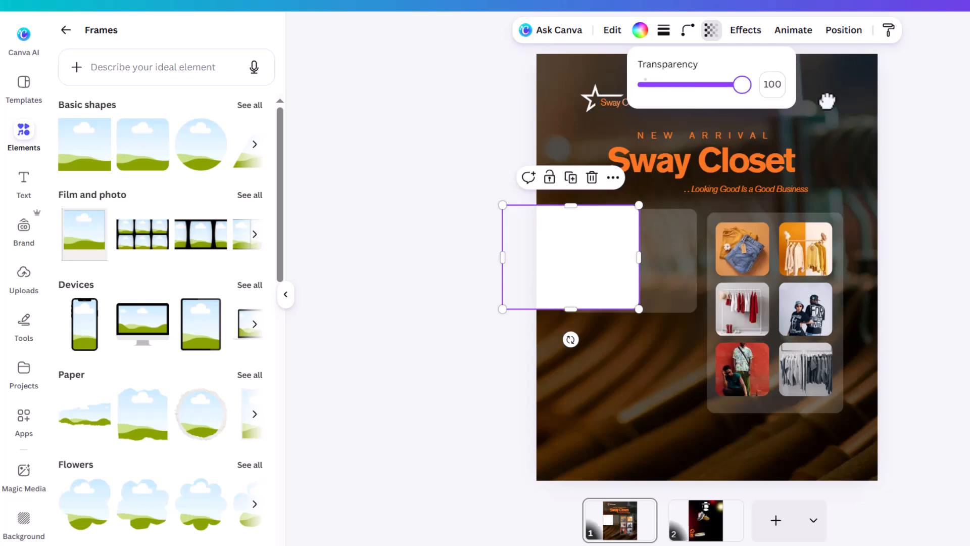
Step: Move the opaque white rectangle over the shortened panel and reduce its height and width so it is smaller than the panel
left_click_drag(593, 284, 689, 286)
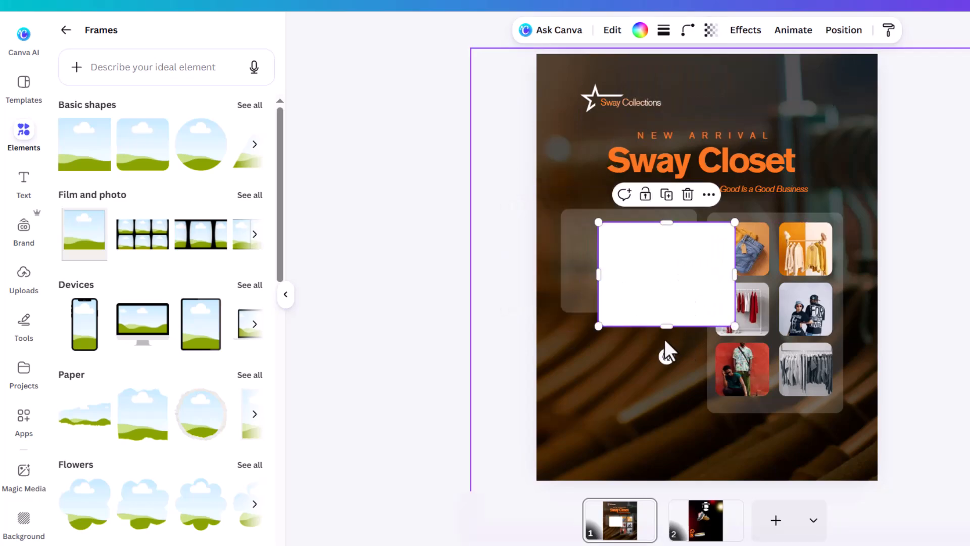
left_click_drag(666, 326, 677, 298)
left_click_drag(737, 266, 660, 260)
Step: Narrow the translucent panel, extend it slightly downward, and reposition the white rectangle so it overhangs the panel's right edge
left_click(579, 235)
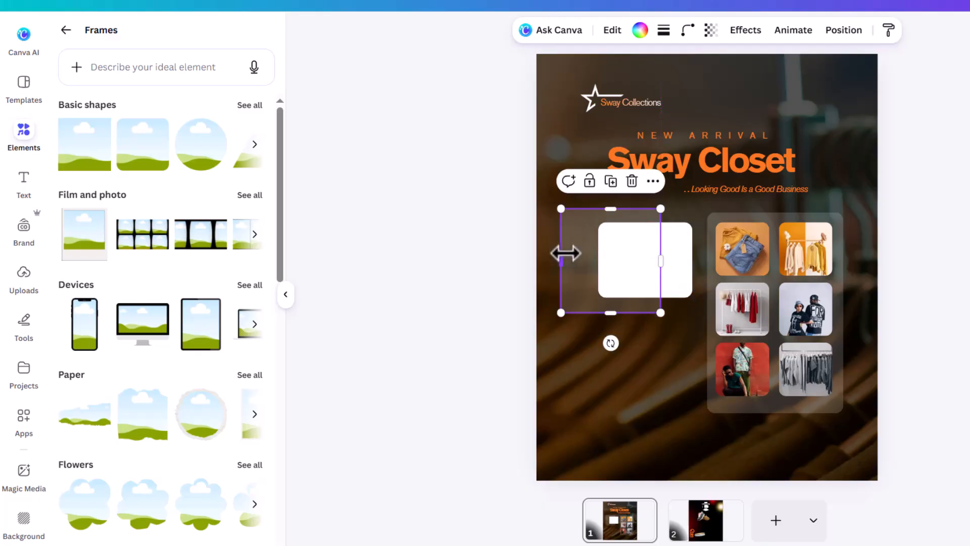
left_click(645, 264)
left_click_drag(645, 265, 623, 256)
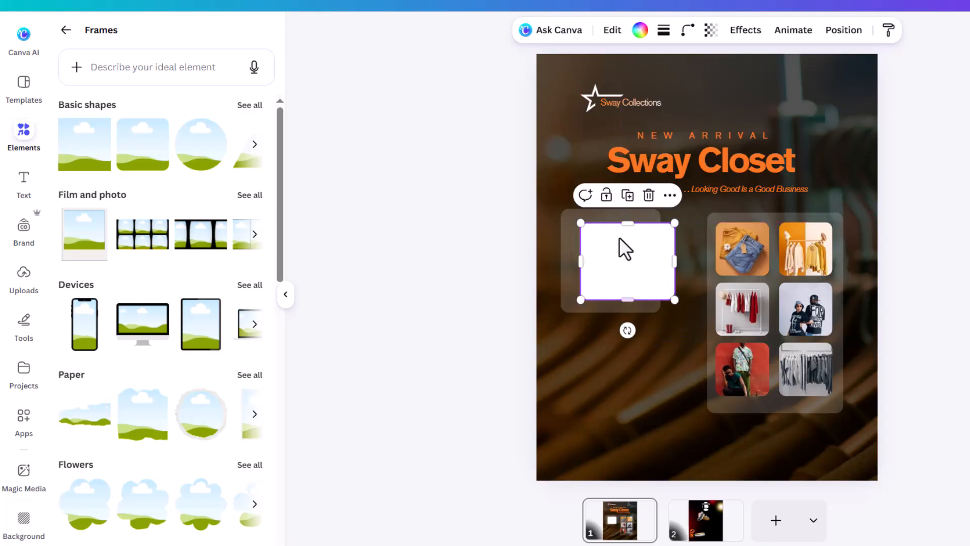
left_click(618, 210)
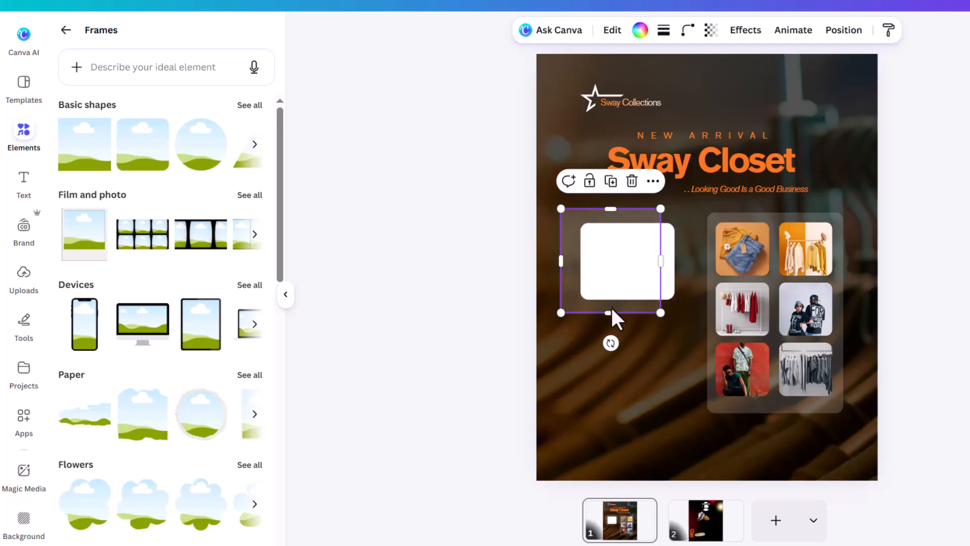
left_click_drag(611, 313, 613, 318)
left_click(634, 264)
left_click_drag(636, 262, 635, 260)
Step: Try the ready-made orange-to-off-white linear gradient (#fa7621, #f1f1f1) on the Sway Closet heading, and undo it
left_click(768, 168)
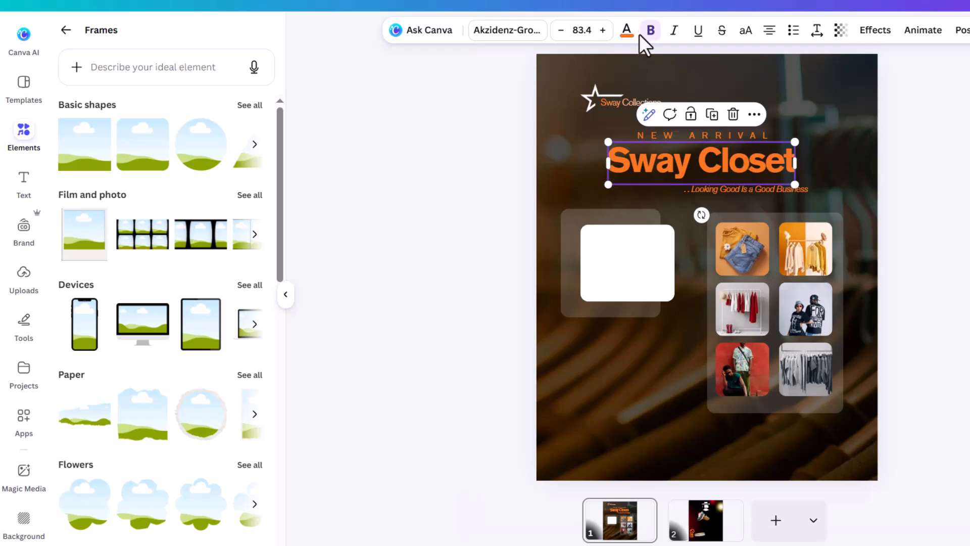
left_click(626, 31)
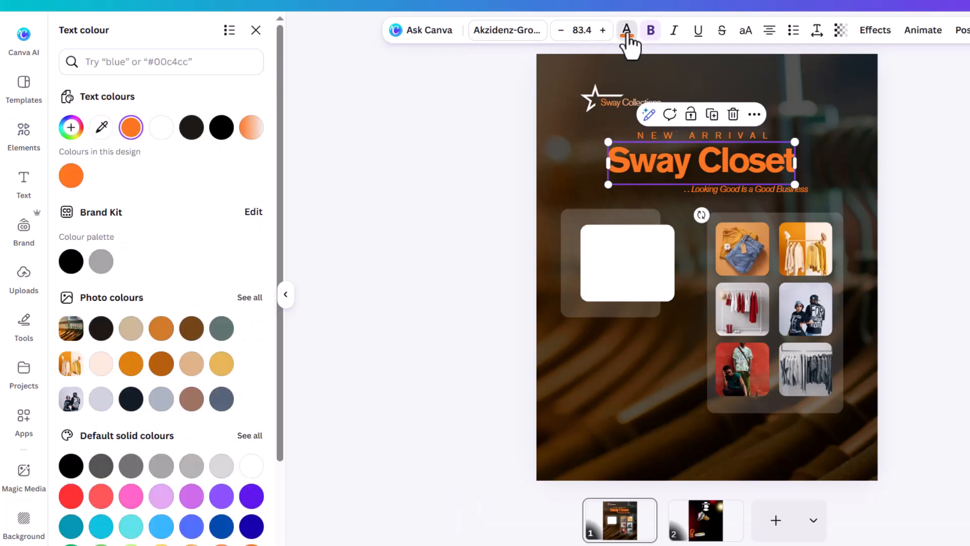
scroll(235, 141, "down", 1)
scroll(241, 121, "up", 1)
left_click(247, 134)
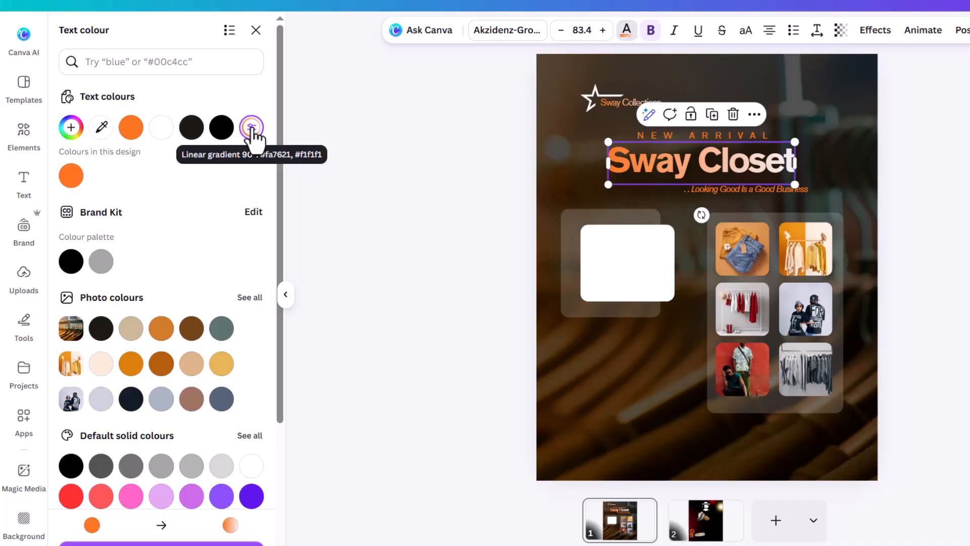
left_click(252, 128)
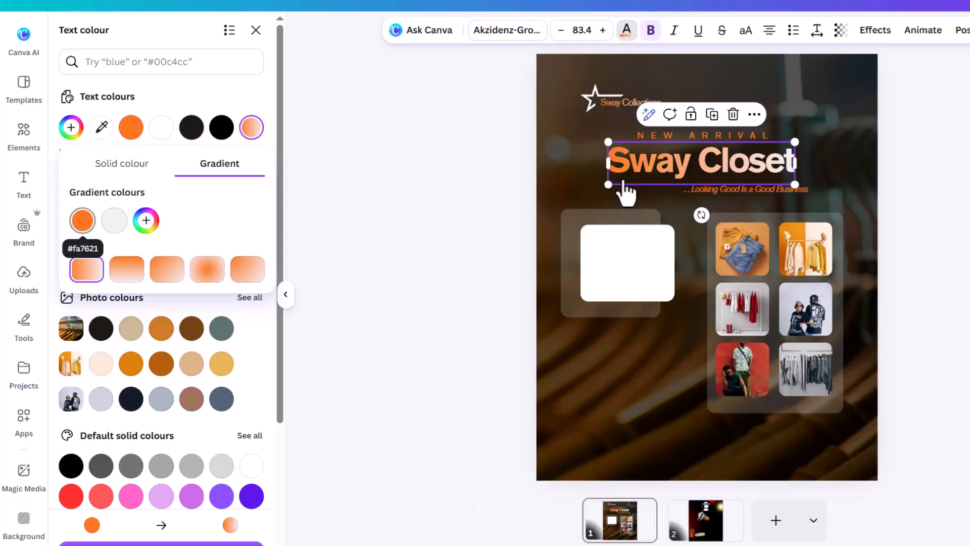
key("ctrl+z")
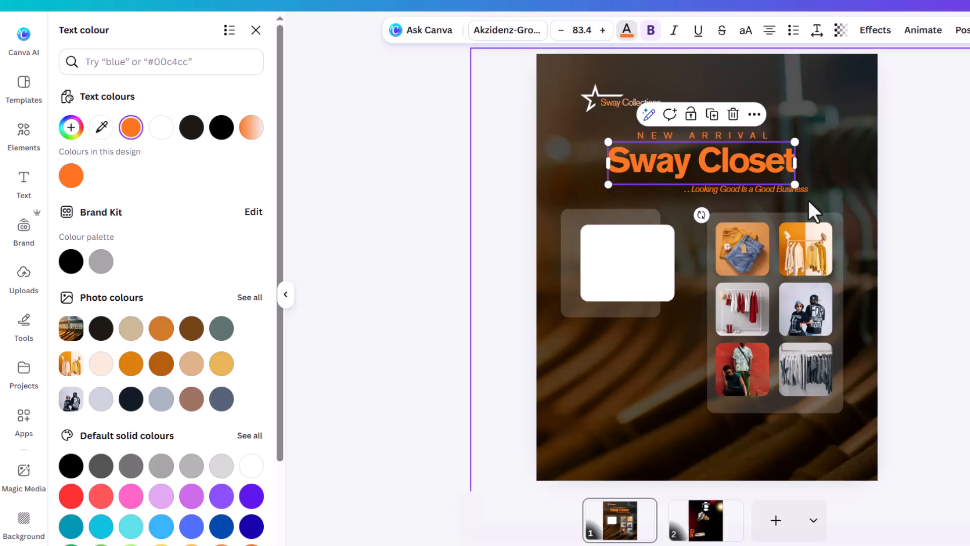
Step: Fill the Sway Closet heading with a left-to-right gradient from orange #FA7621 to white #FFFFFF
left_click(70, 129)
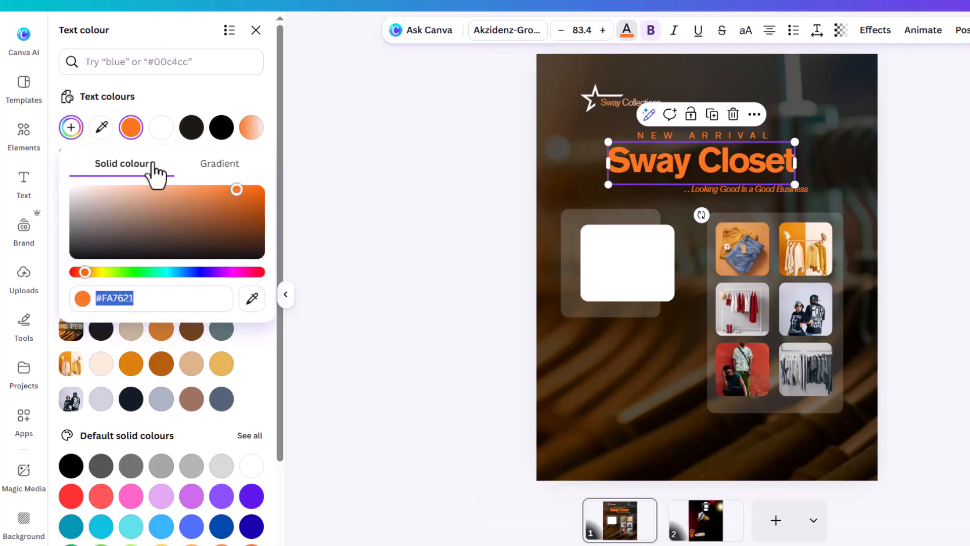
left_click(218, 164)
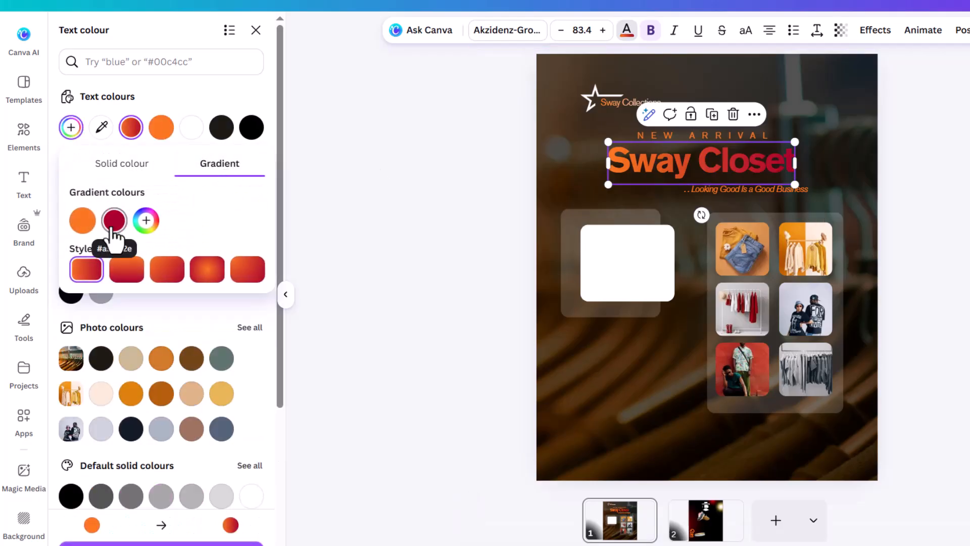
left_click(118, 225)
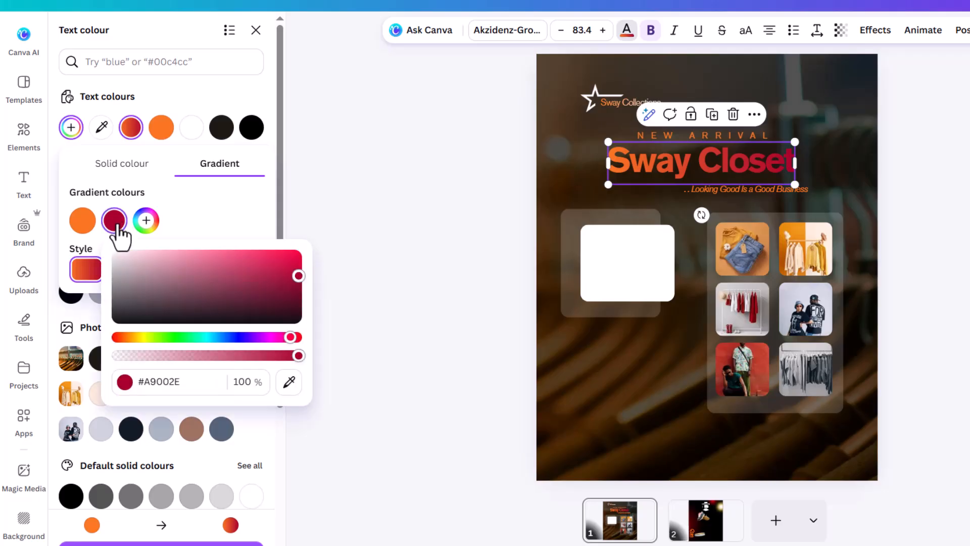
left_click_drag(169, 277, 47, 227)
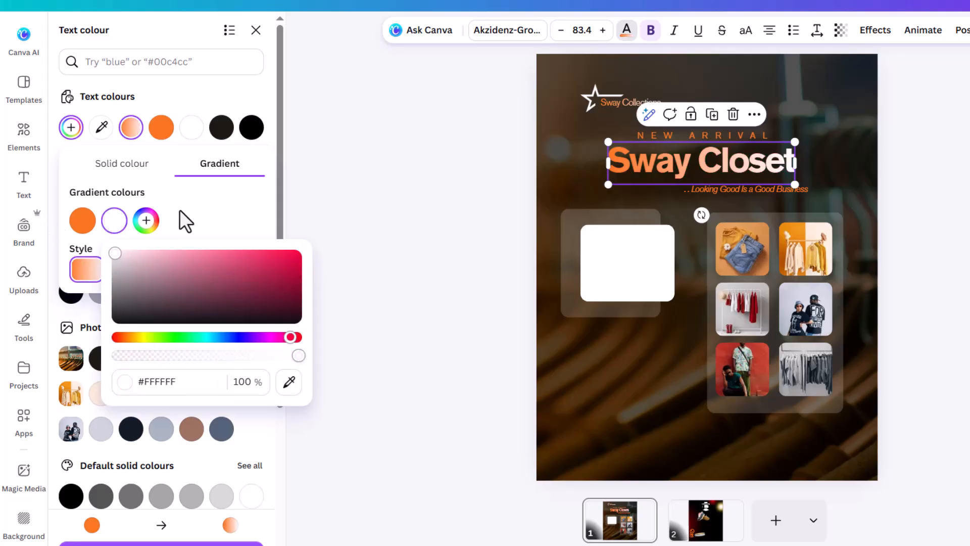
left_click(209, 207)
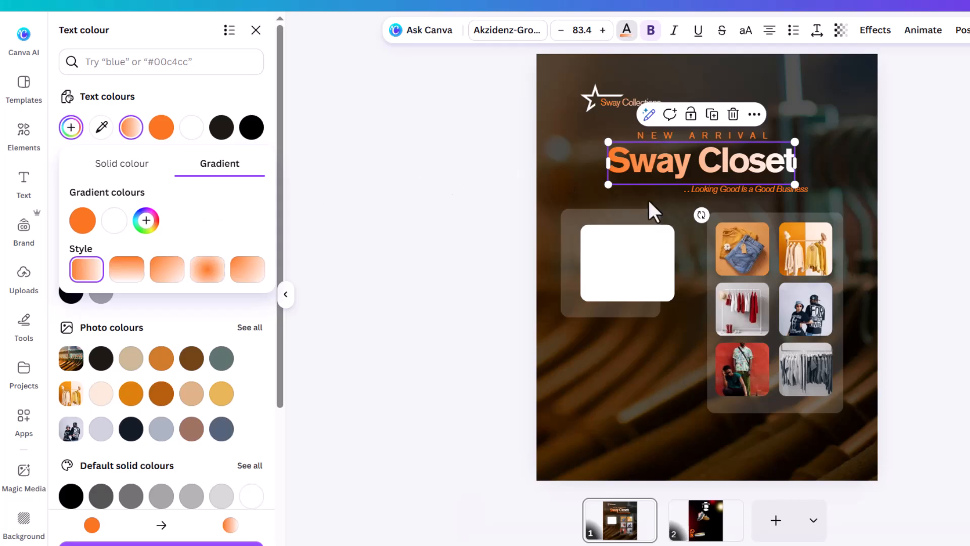
Step: Duplicate the Sway Closet heading, shrink the copy to font size 28.1, and place it at the top of the left translucent panel
left_click(712, 114)
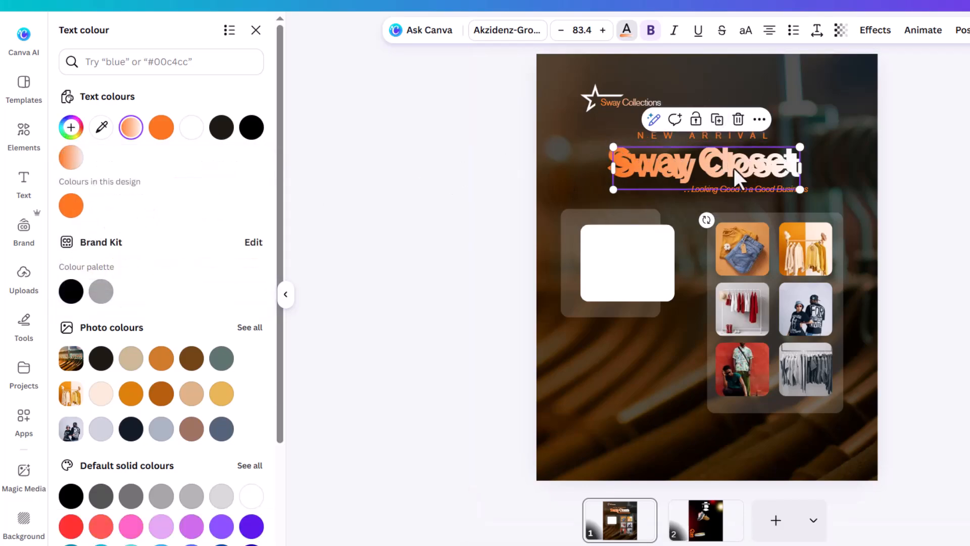
left_click_drag(745, 163, 683, 185)
left_click_drag(738, 169, 604, 215)
Step: Copy "We Deal On" from the open text document and paste it over the text of the small Sway Closet copy
key("alt+Tab")
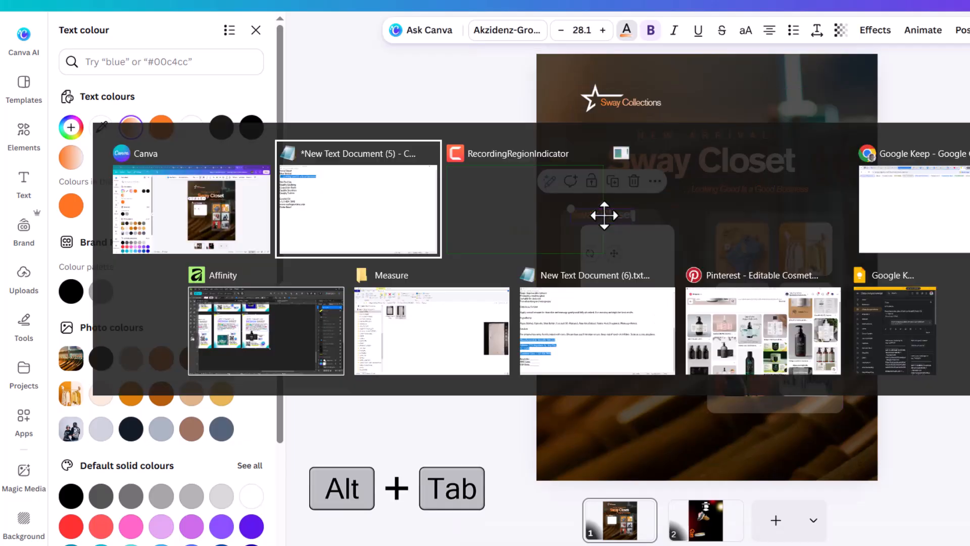
left_click_drag(5, 63, 83, 69)
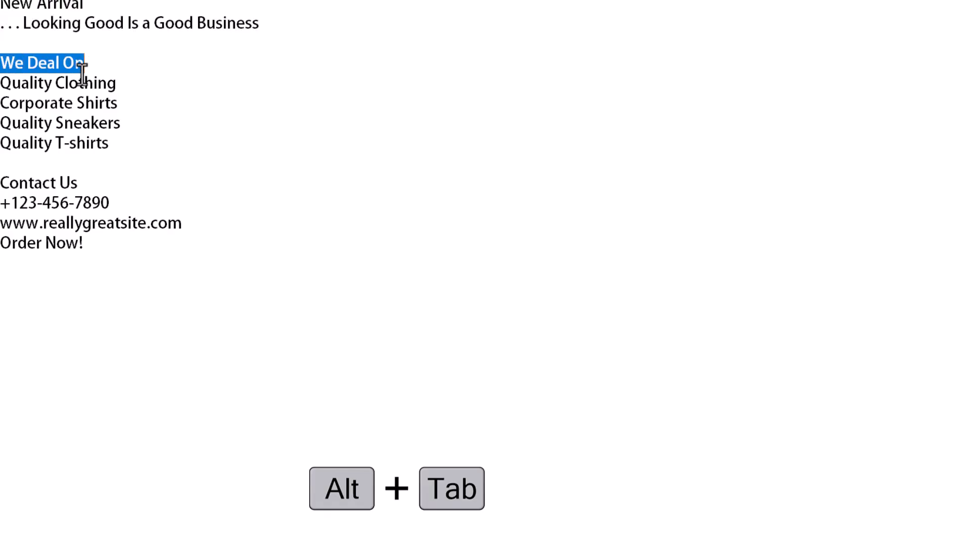
key("ctrl+c")
key("alt+Tab")
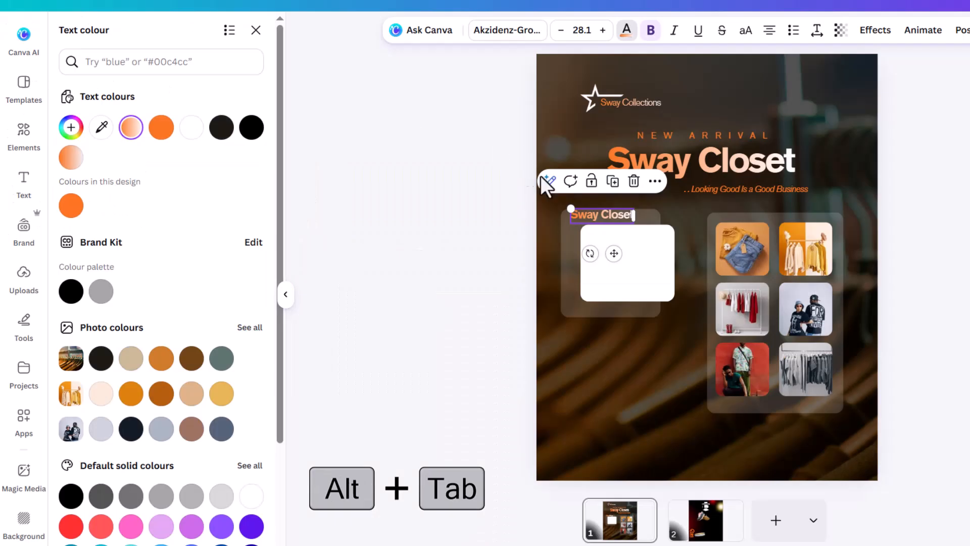
triple_click(619, 219)
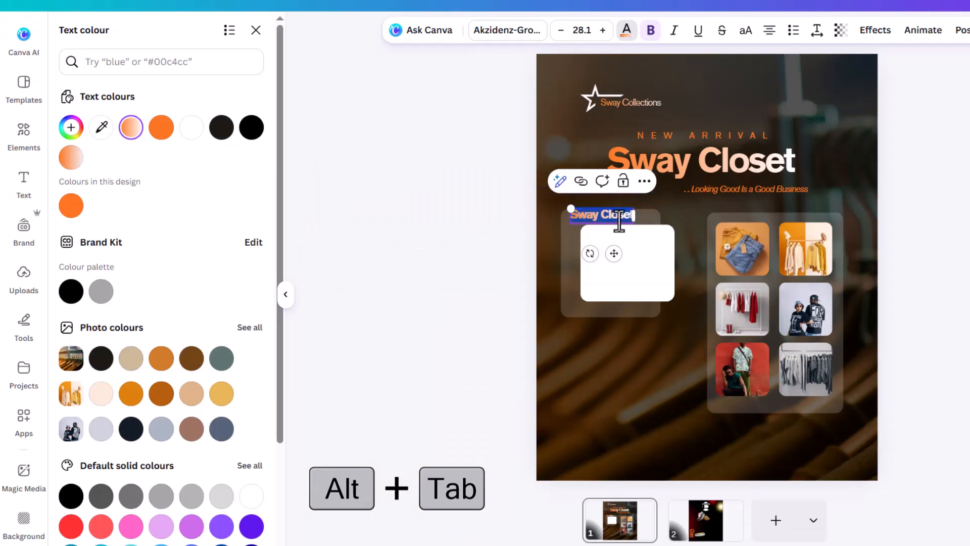
key("ctrl+v")
left_click(920, 191)
left_click(604, 215)
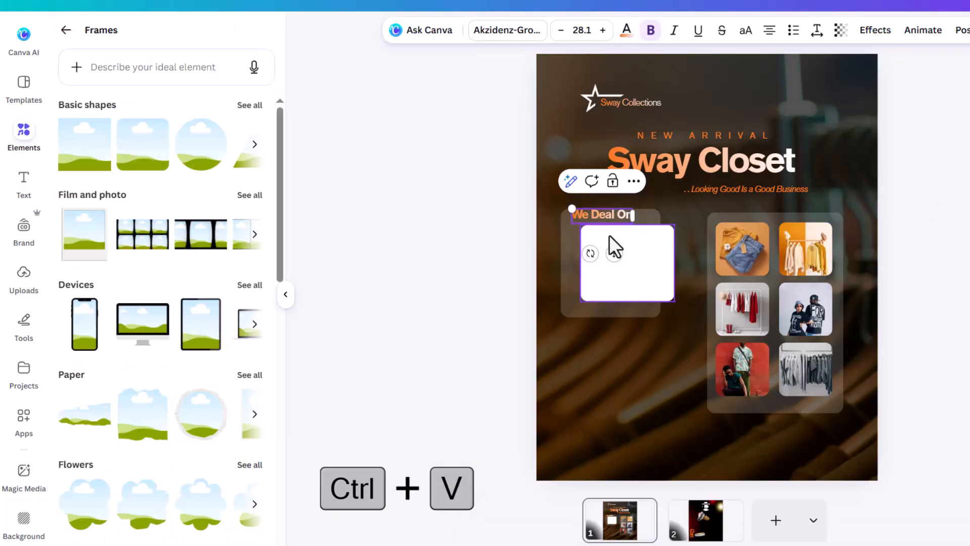
Step: Move the white rectangle slightly down and lower the We Deal On heading into the gap above it
scroll(621, 273, "up", 4)
left_click_drag(563, 214, 563, 229)
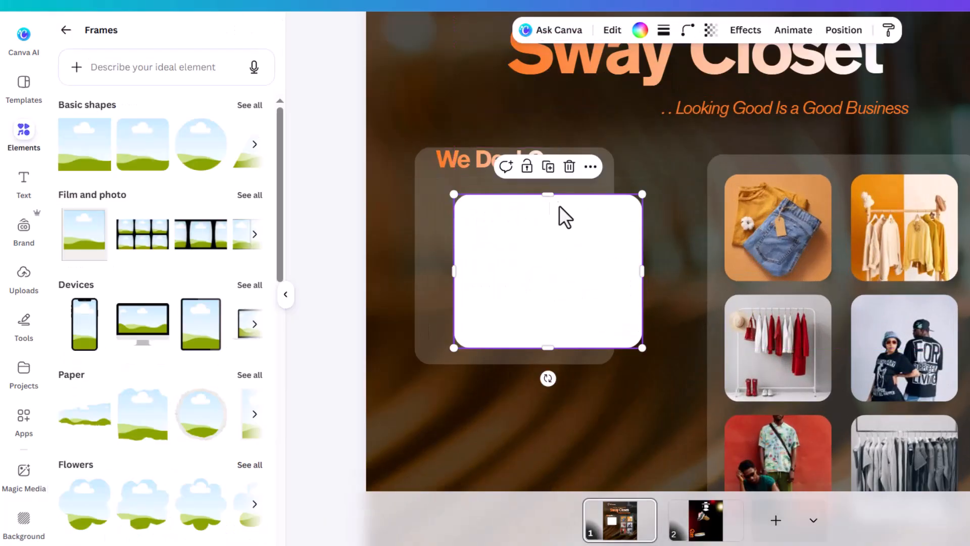
left_click(476, 161)
left_click_drag(479, 164, 481, 171)
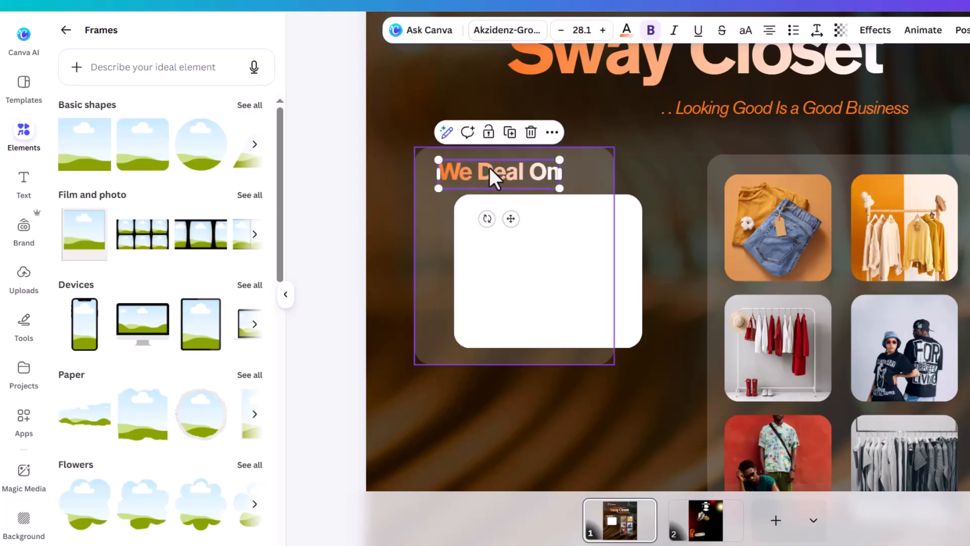
Step: Fine-tune the We Deal On heading's position between the panel's top edge and the white rectangle, and scale it down slightly
scroll(494, 156, "up", 5)
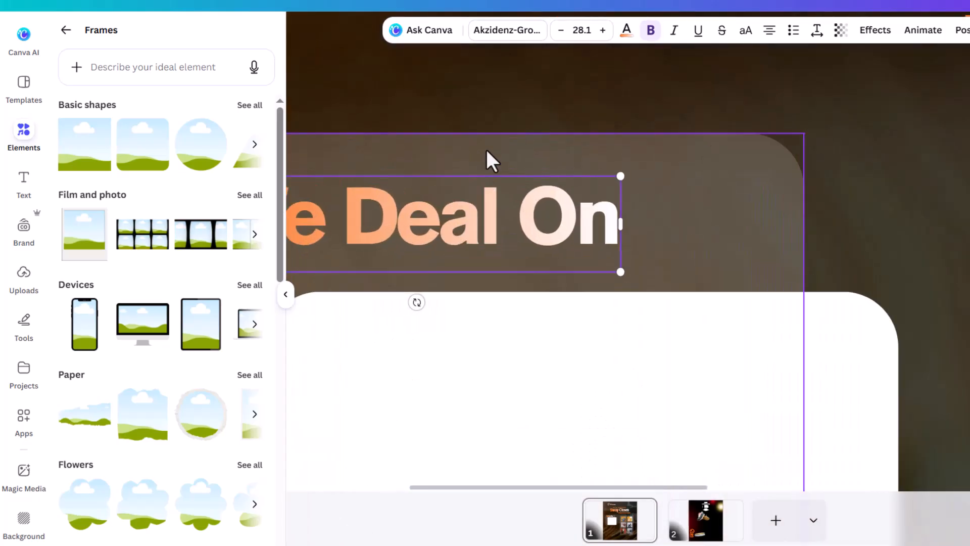
scroll(631, 162, "down", 3)
left_click(623, 177)
left_click(690, 74)
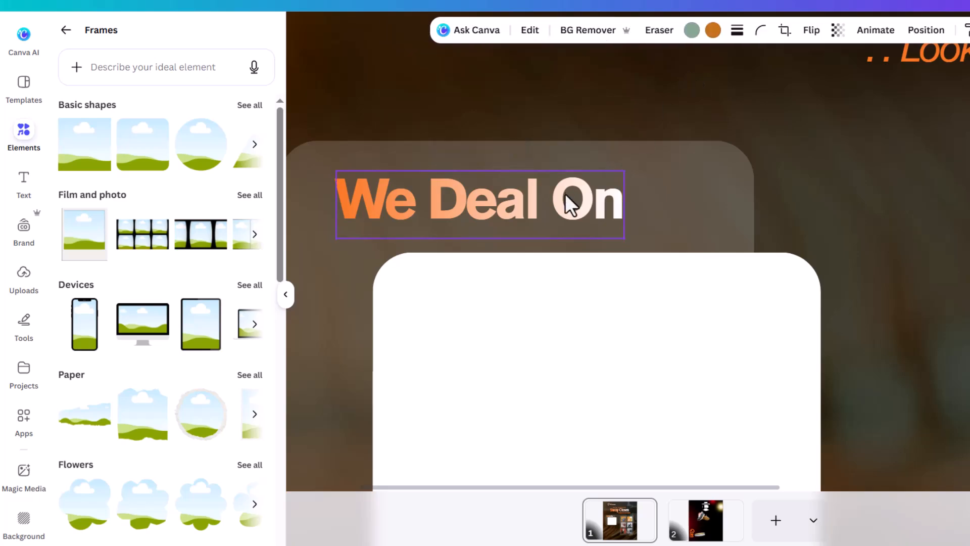
left_click_drag(563, 193, 565, 171)
left_click(605, 95)
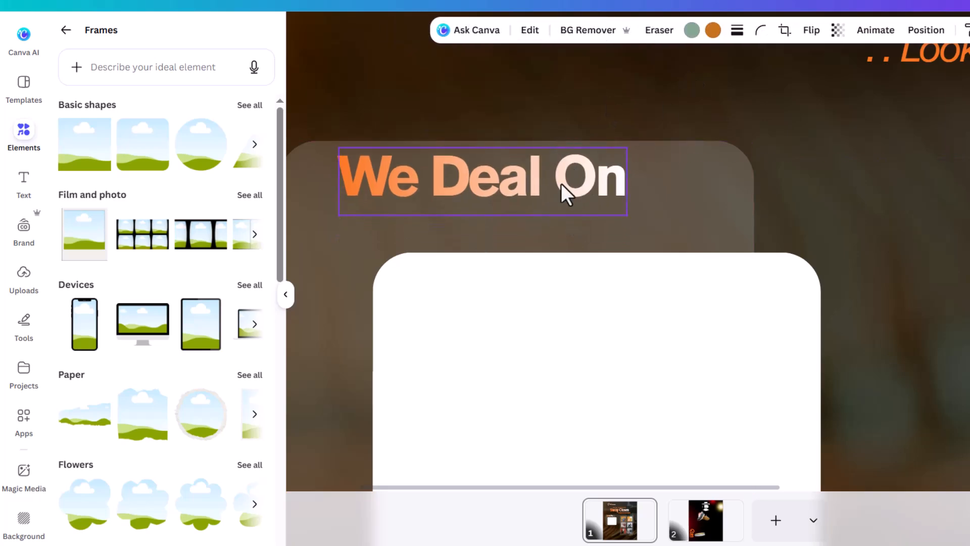
left_click_drag(561, 182, 557, 210)
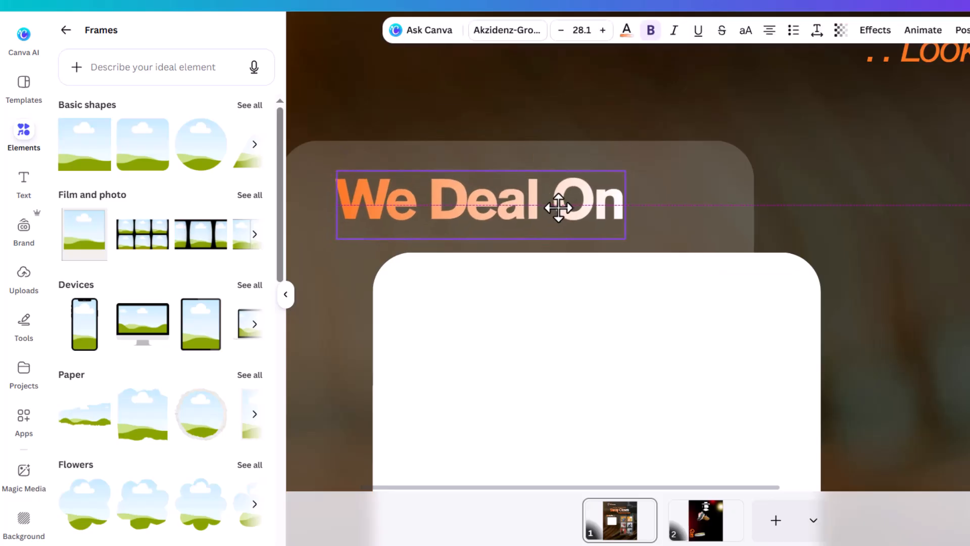
left_click_drag(624, 175, 595, 175)
Step: Shift the white rectangle slightly left and up beneath the We Deal On heading
left_click(665, 325)
left_click_drag(665, 324, 644, 313)
scroll(639, 304, "down", 5)
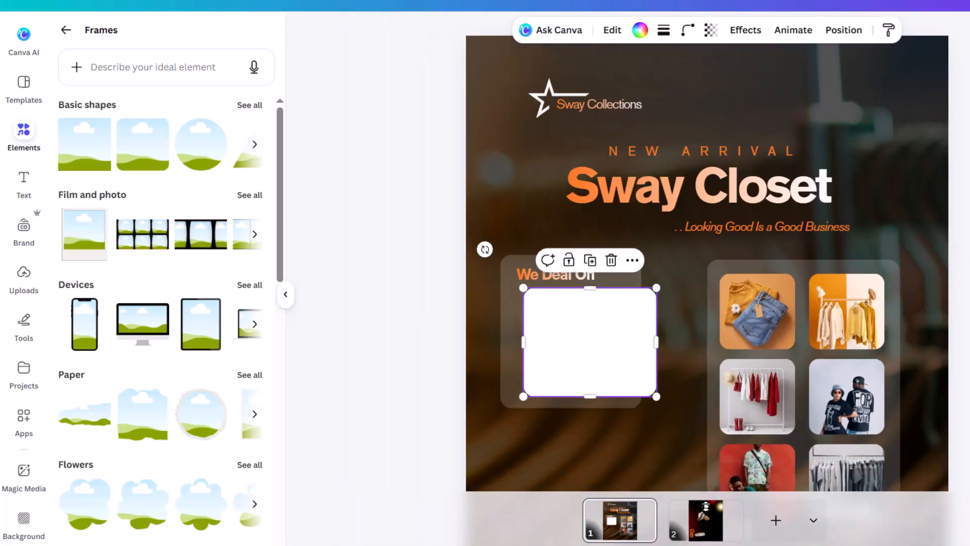
key("Escape")
scroll(690, 232, "down", 3)
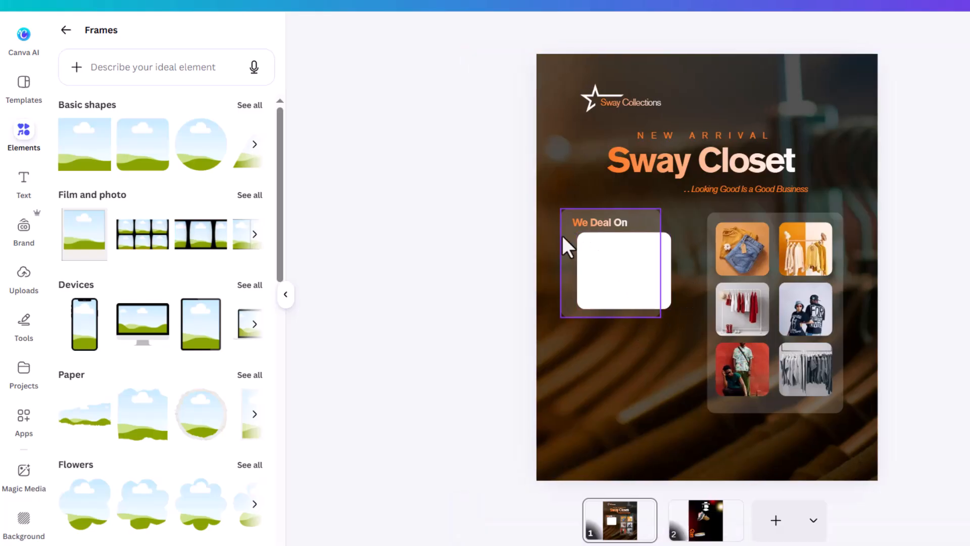
Step: Place a duplicate of the left translucent panel directly below the original and reduce its height
left_click(567, 246)
left_click_drag(569, 235, 569, 357)
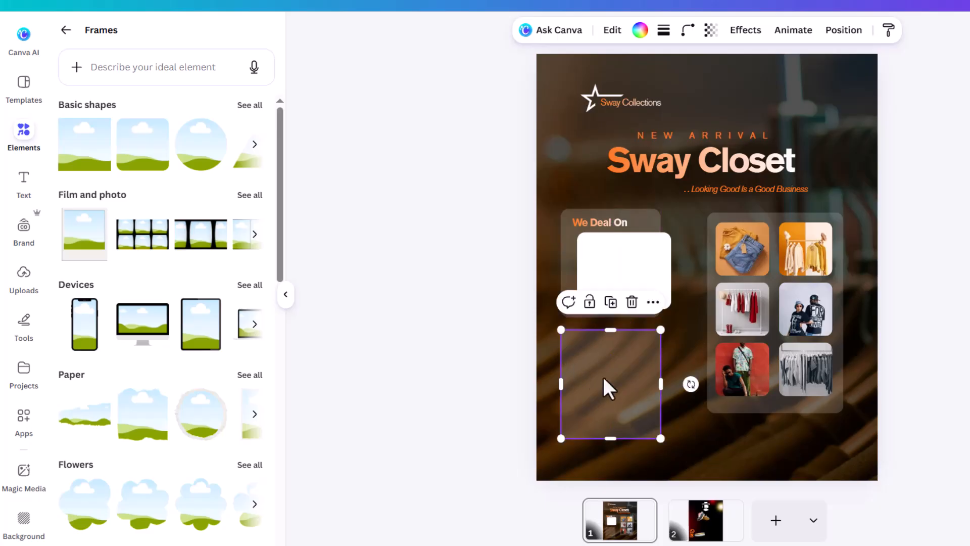
left_click_drag(612, 438, 649, 400)
Step: Place another copy of the shortened panel below it and reduce that copy's height to a slim bar
key("ctrl+minus")
key("ctrl+plus")
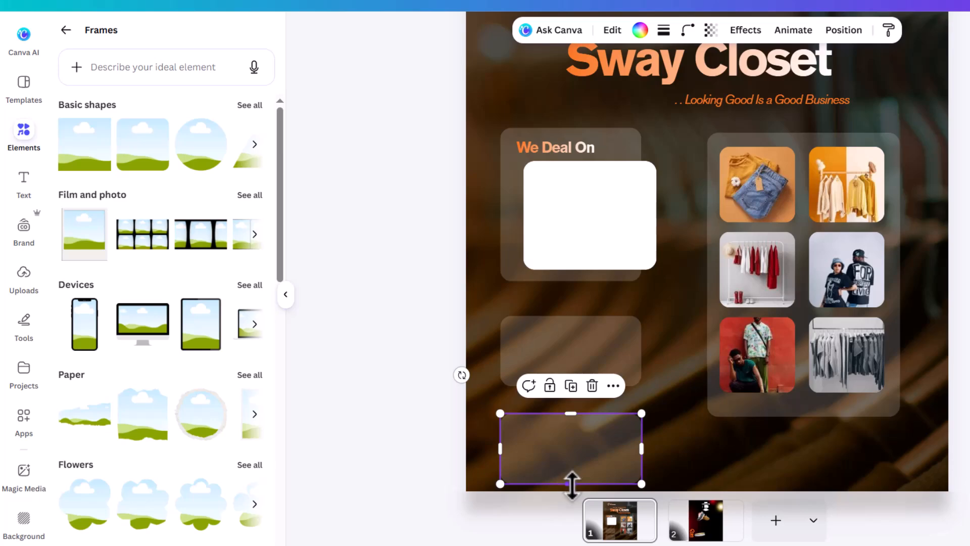
left_click_drag(570, 414, 597, 445)
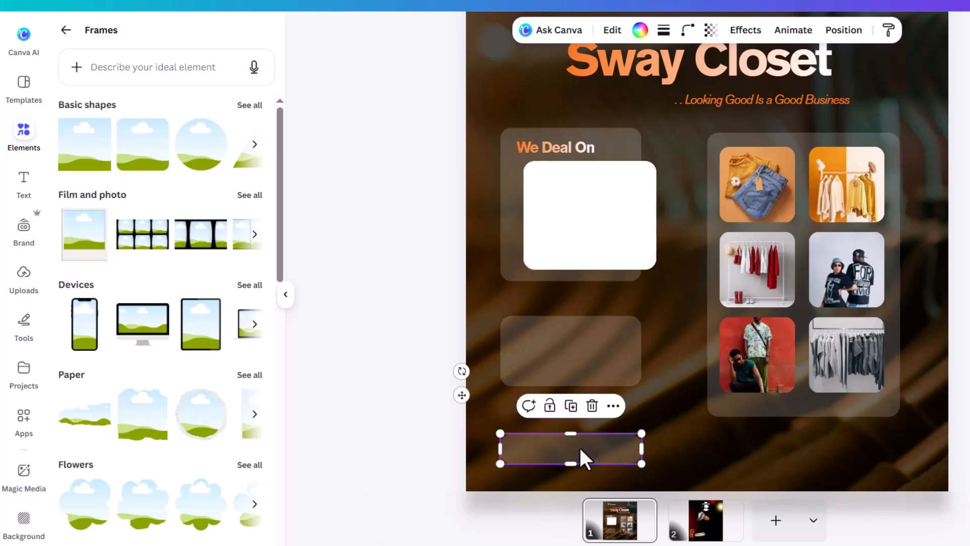
Step: Make the slim bottom bar fully opaque and fill it with the default red-to-orange gradient
left_click(710, 30)
left_click_drag(661, 86, 803, 87)
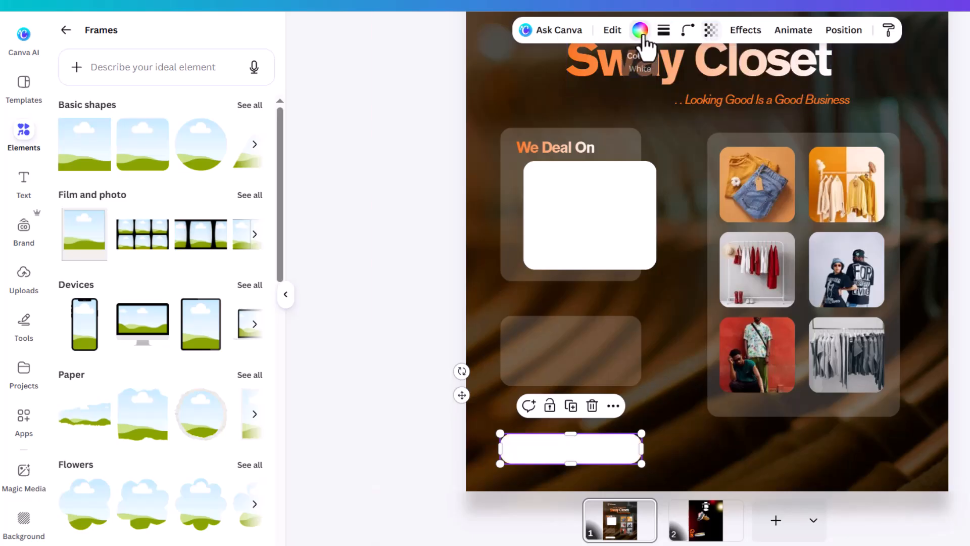
left_click(640, 30)
scroll(167, 253, "down", 3)
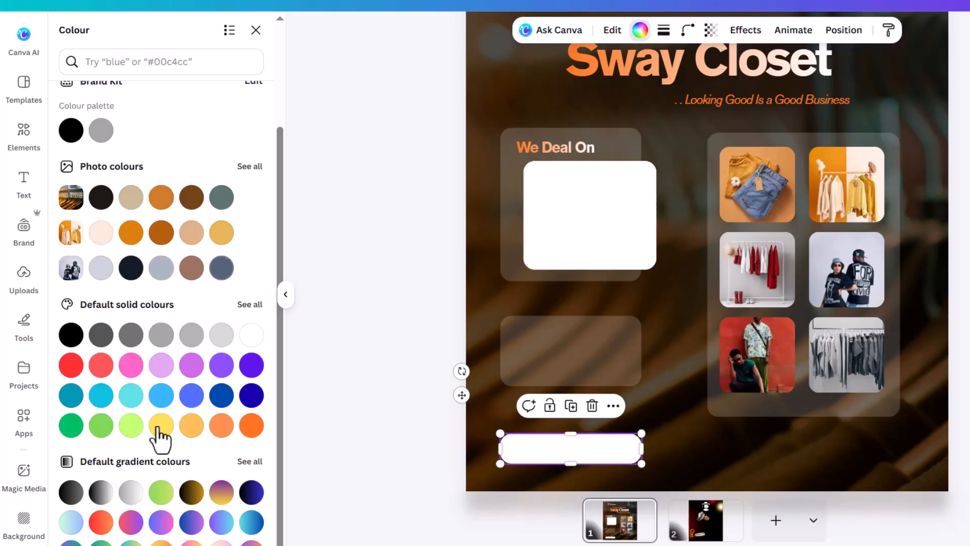
left_click(103, 528)
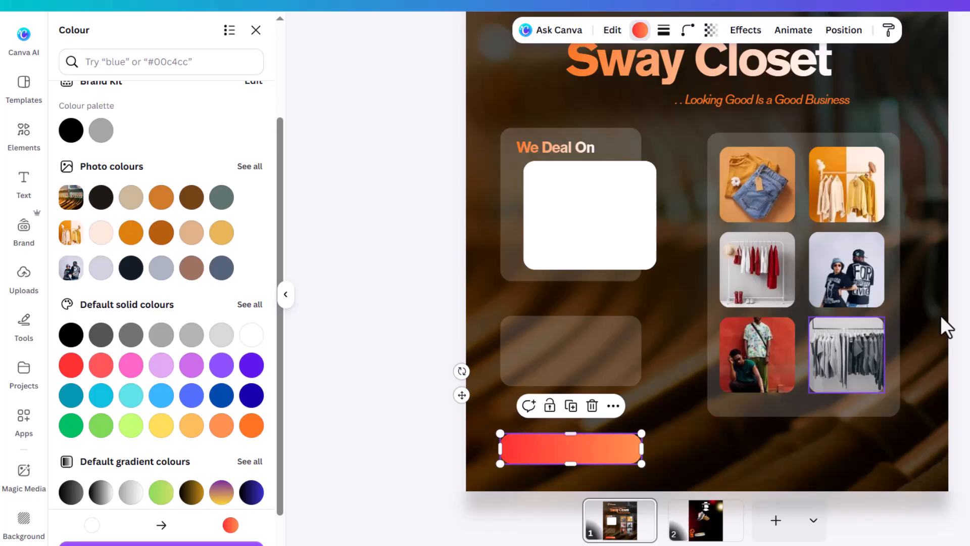
left_click(256, 31)
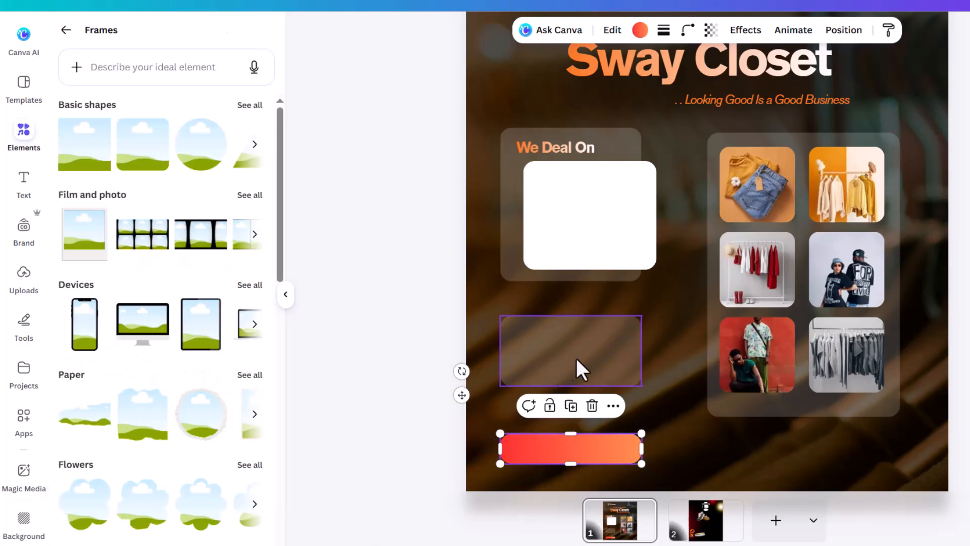
Step: Move the sneakers and the round pedestal together from page 2 onto the flyer on page 1
scroll(742, 275, "down", 4)
left_click(935, 283)
left_click(728, 518)
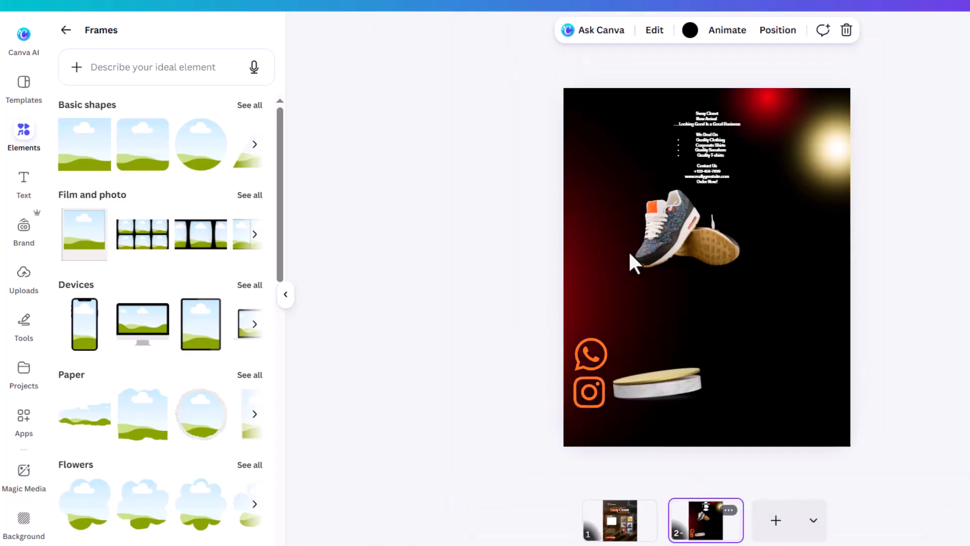
left_click(645, 226)
left_click(672, 389)
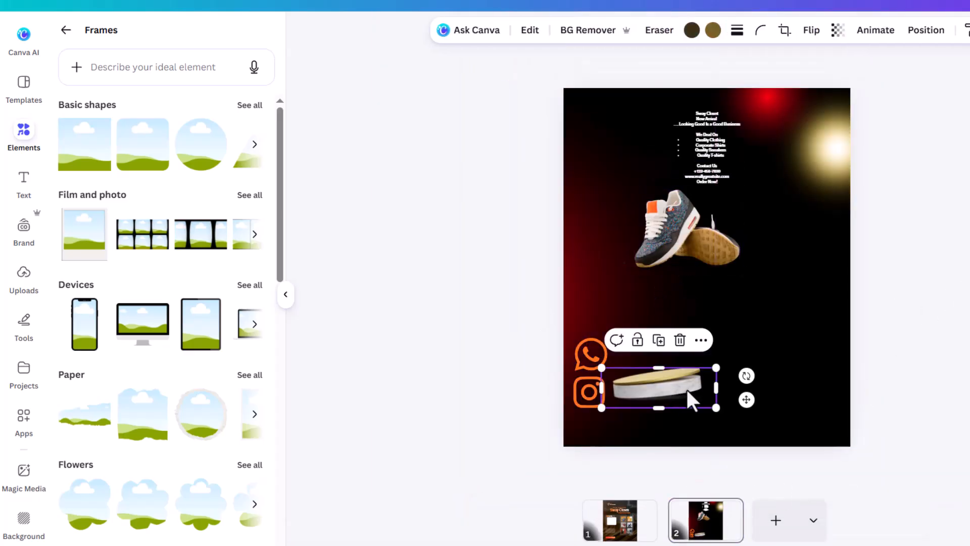
left_click_drag(674, 386, 682, 289)
left_click(695, 225, "shift")
left_click_drag(701, 219, 636, 529)
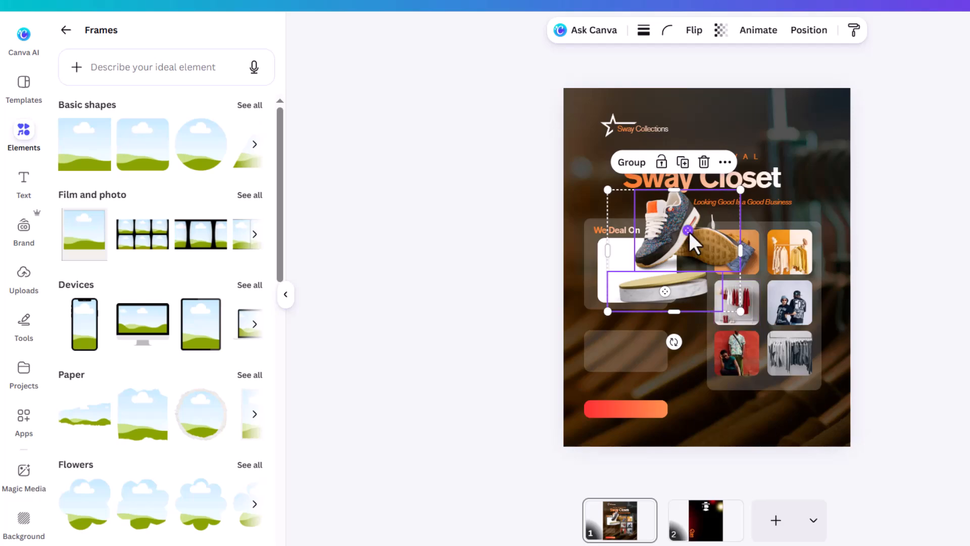
Step: Enlarge the pedestal and place it in the flyer's lower-right corner, extending past the page edges
left_click(690, 306)
left_click_drag(725, 322, 822, 316)
left_click_drag(727, 309, 785, 442)
left_click_drag(883, 409, 902, 402)
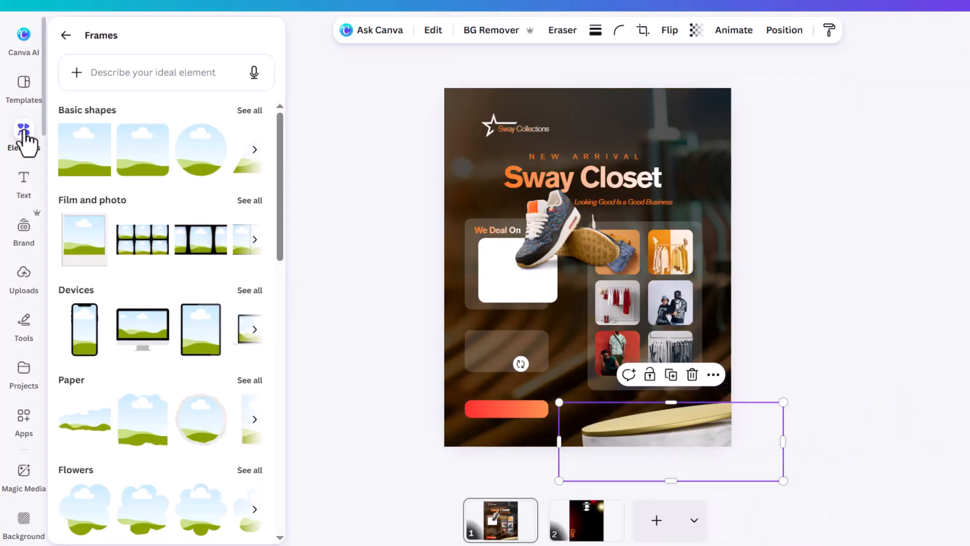
Step: Search the elements library for pedestal and browse the photo results
left_click(23, 92)
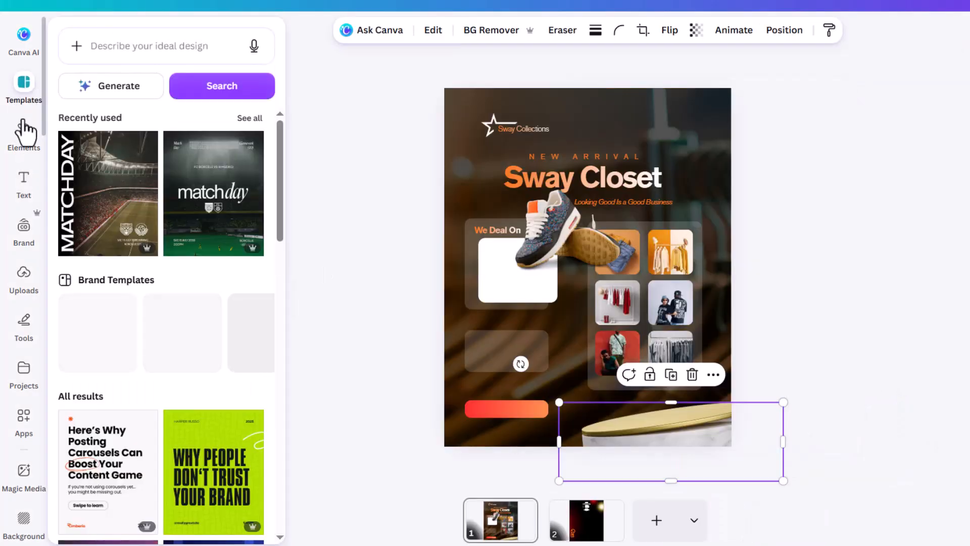
left_click(24, 130)
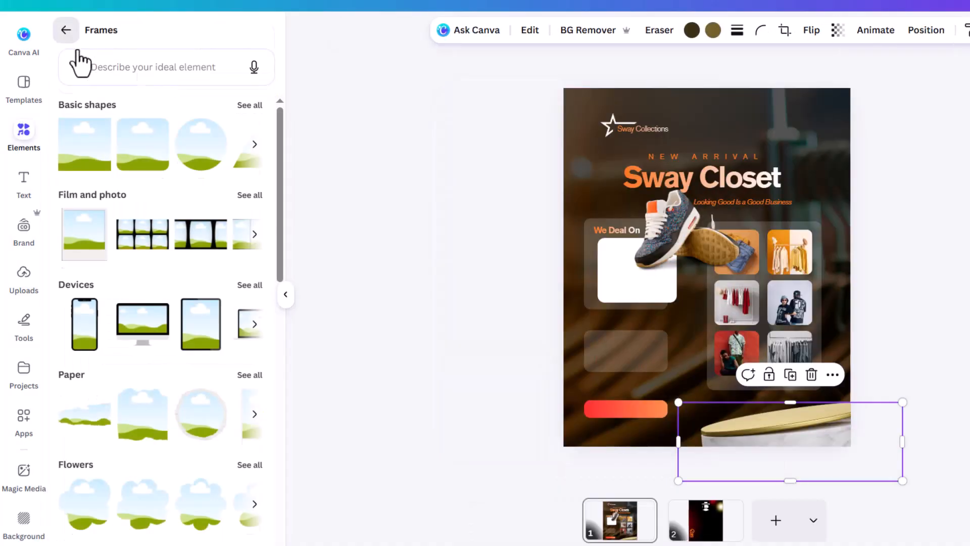
left_click(66, 29)
left_click(118, 41)
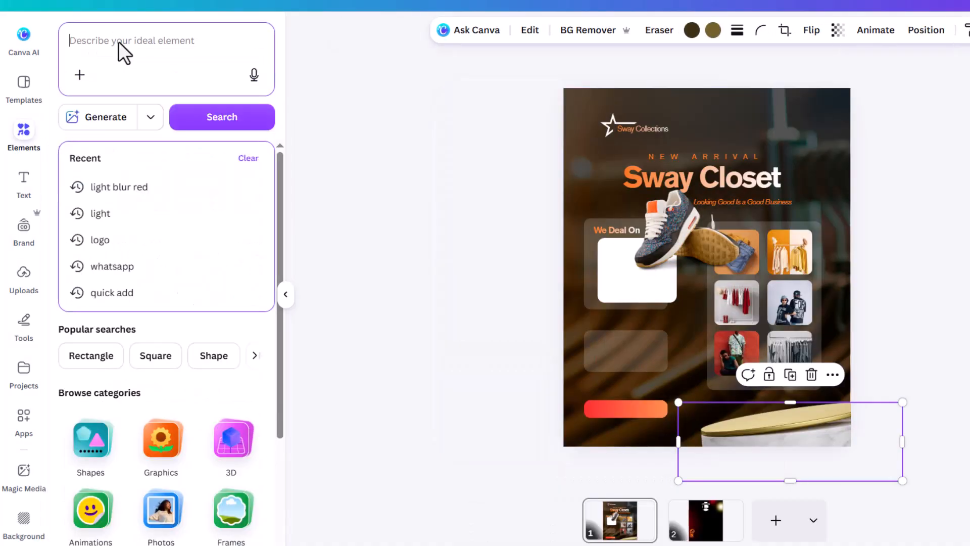
type("pedestal")
key("Return")
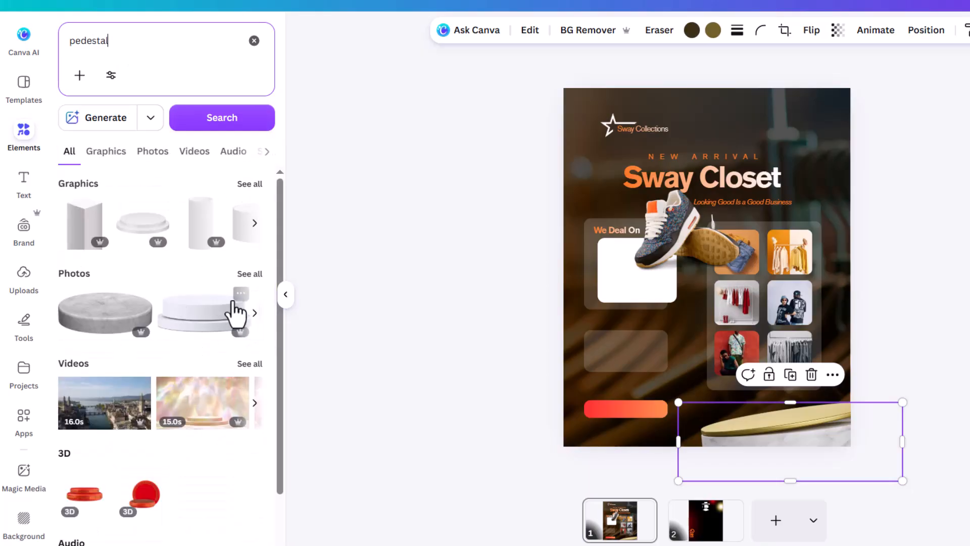
left_click(249, 274)
scroll(207, 401, "down", 10)
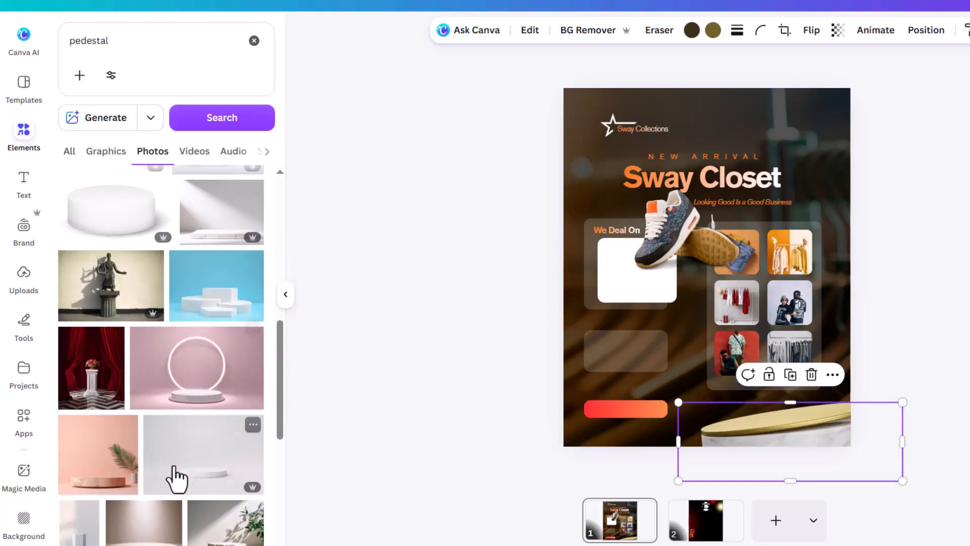
scroll(174, 477, "down", 5)
left_click(907, 357)
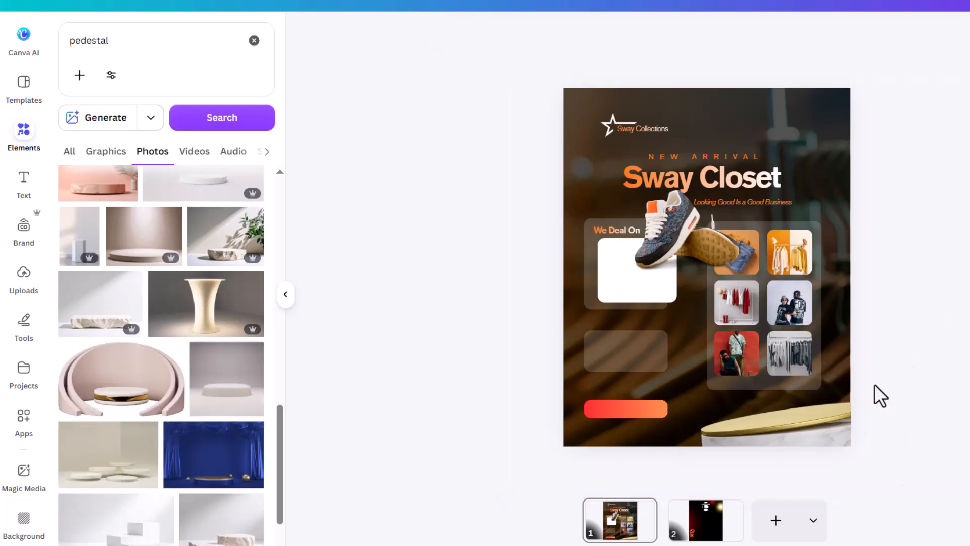
Step: Place the sneakers on top of the pedestal in the flyer's lower-right corner
left_click(711, 523)
left_click(629, 523)
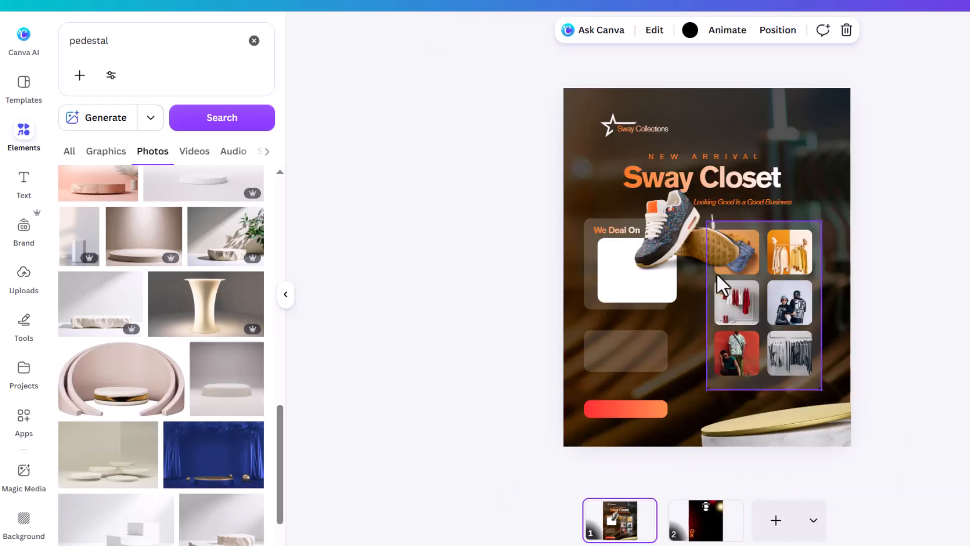
left_click_drag(662, 235, 635, 255)
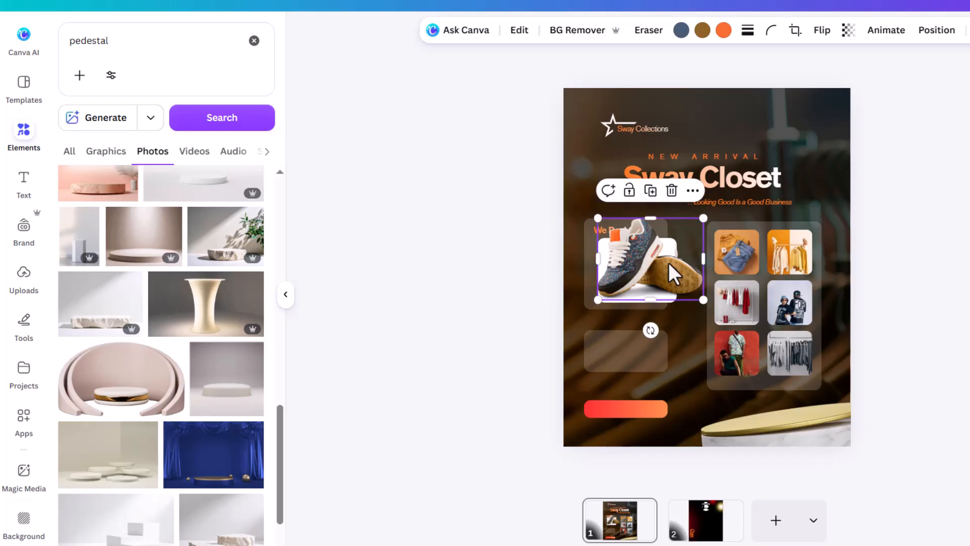
left_click_drag(675, 283, 786, 393)
left_click(932, 350)
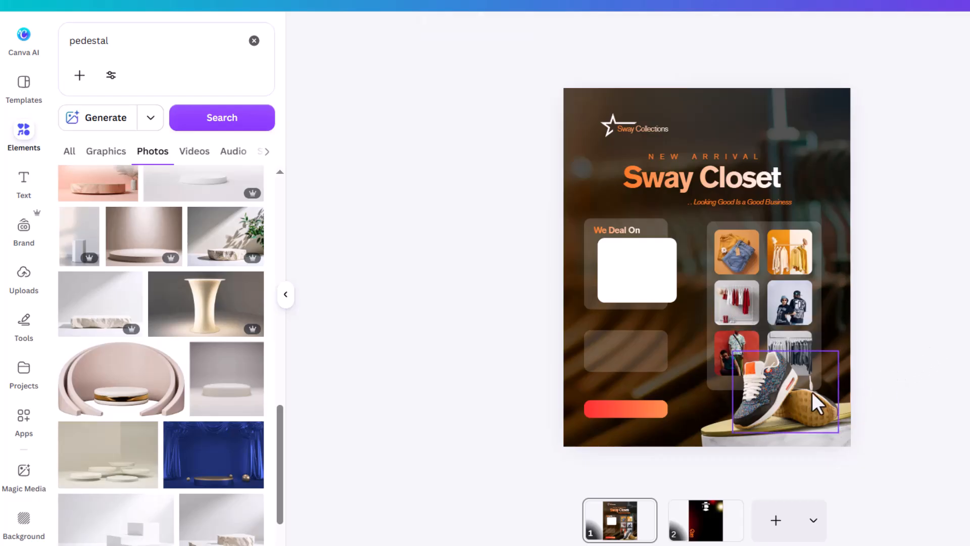
Step: Search the elements library for sneakers and browse the photo results
left_click(127, 53)
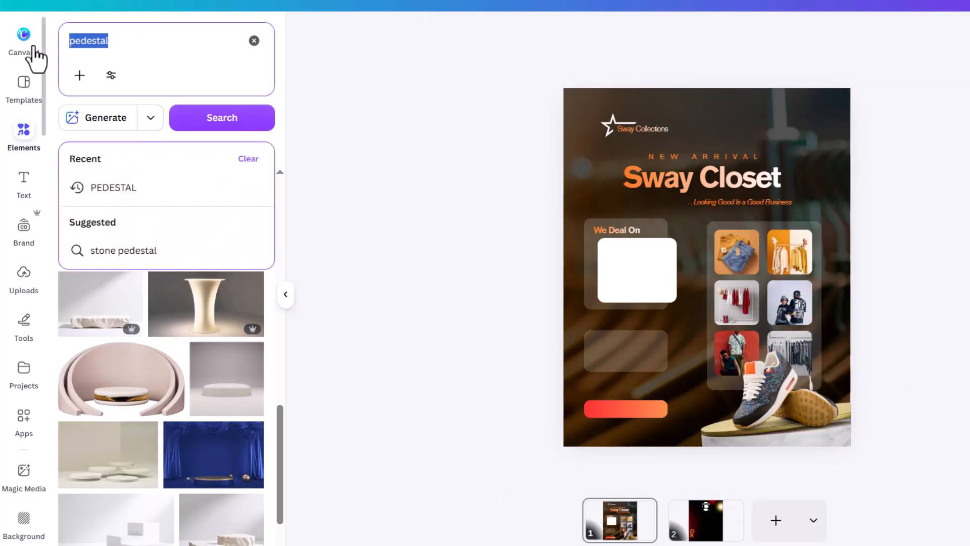
type("sneakers")
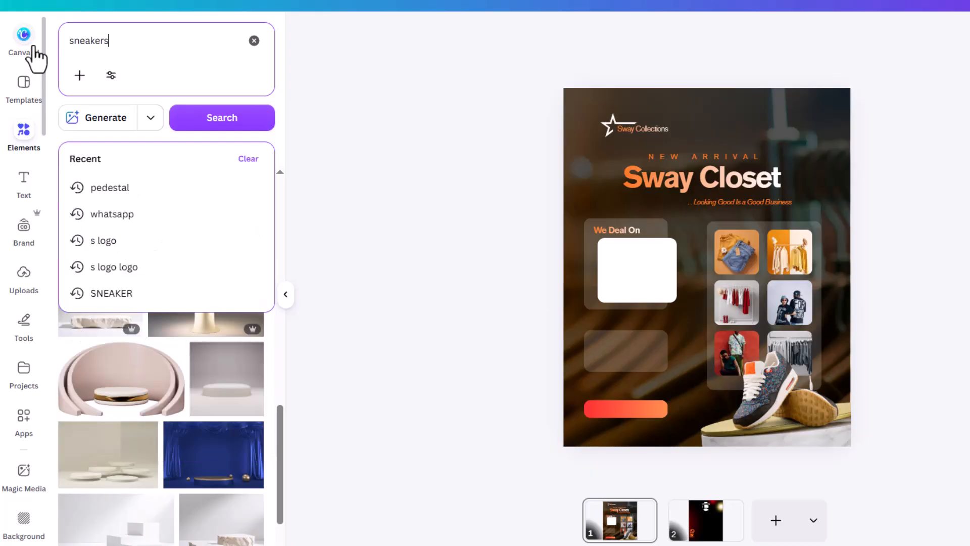
key("Return")
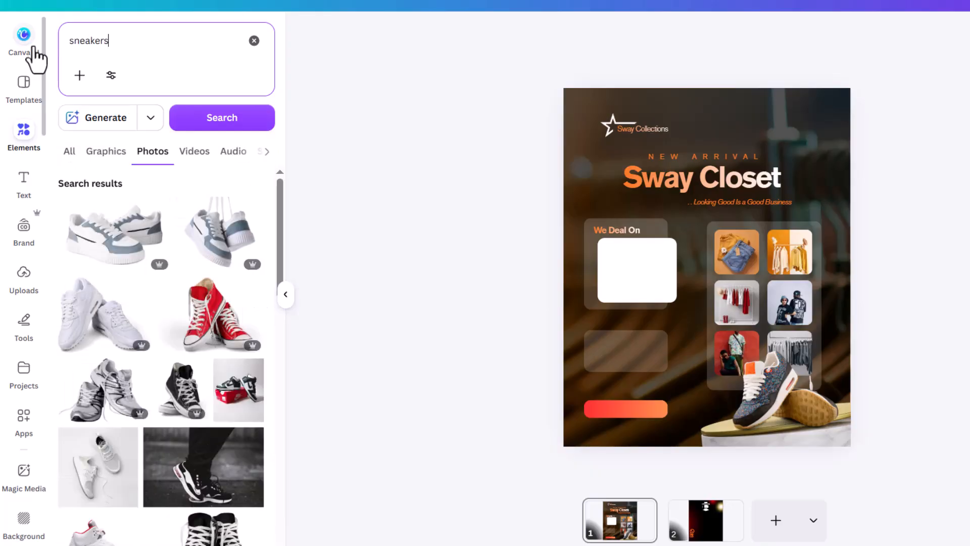
scroll(210, 396, "down", 4)
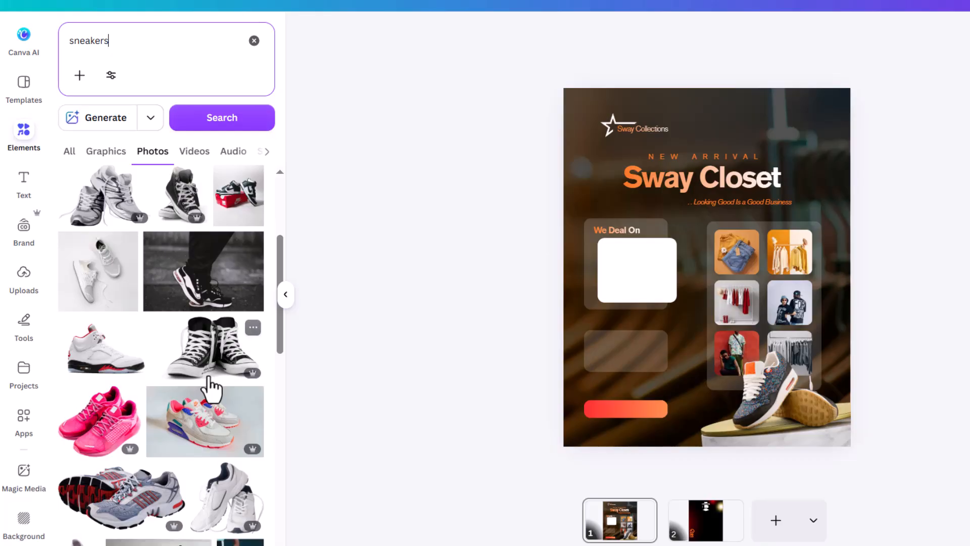
scroll(211, 374, "up", 2)
scroll(210, 374, "up", 1)
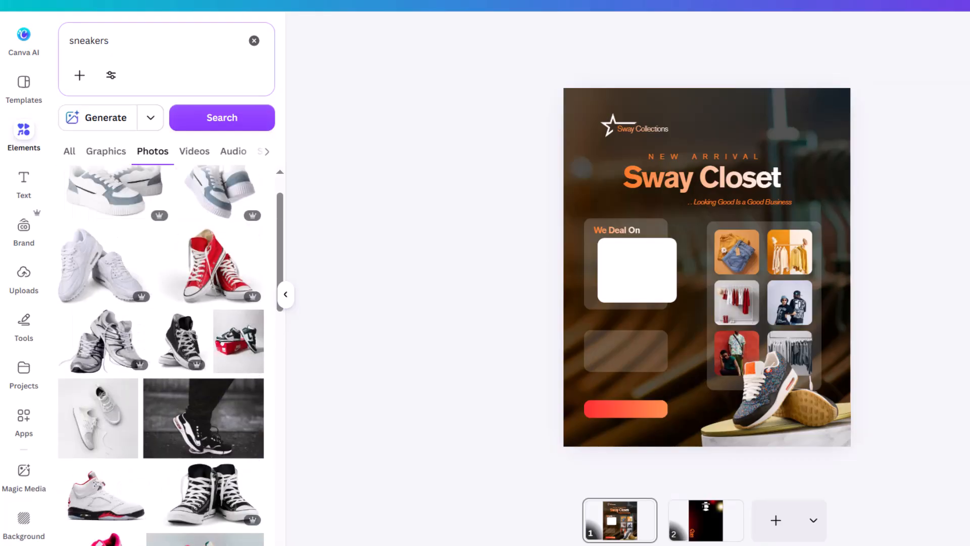
Step: Place a copy of the We Deal On heading on the gradient bar and change its text to Order Now!
scroll(667, 322, "up", 3, "ctrl")
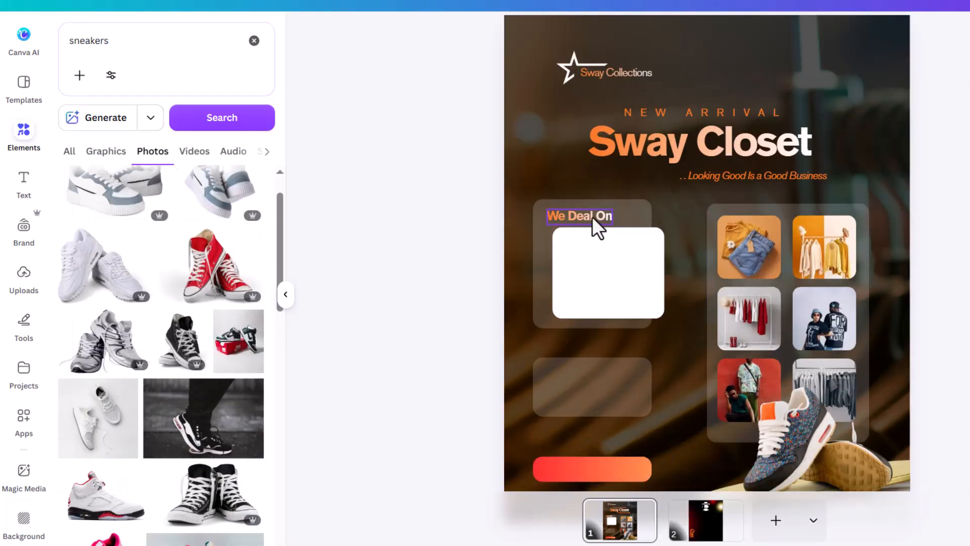
left_click_drag(593, 218, 597, 469)
double_click(594, 465)
key("BackSpace")
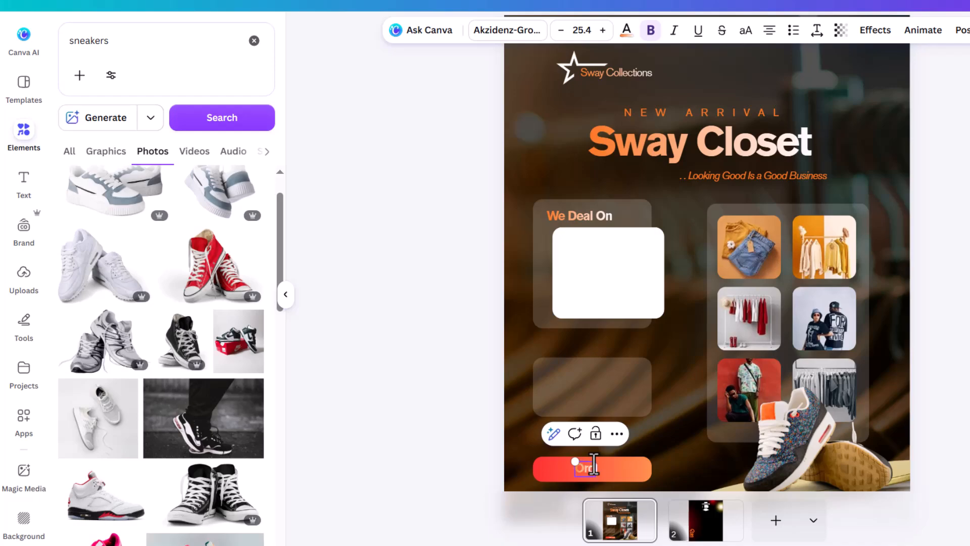
type("Order Now")
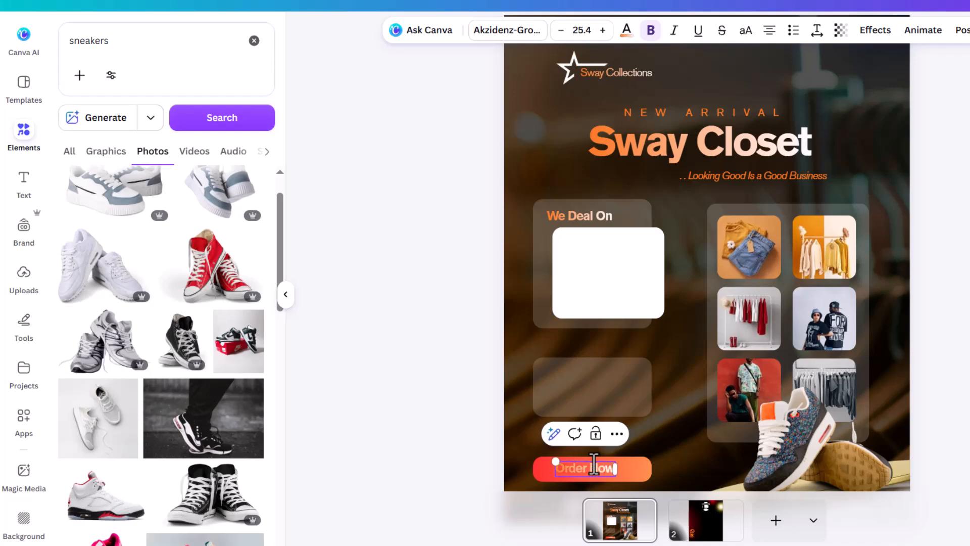
Step: Colour the Order Now! text white and centre it on the gradient bar
key("ctrl+a")
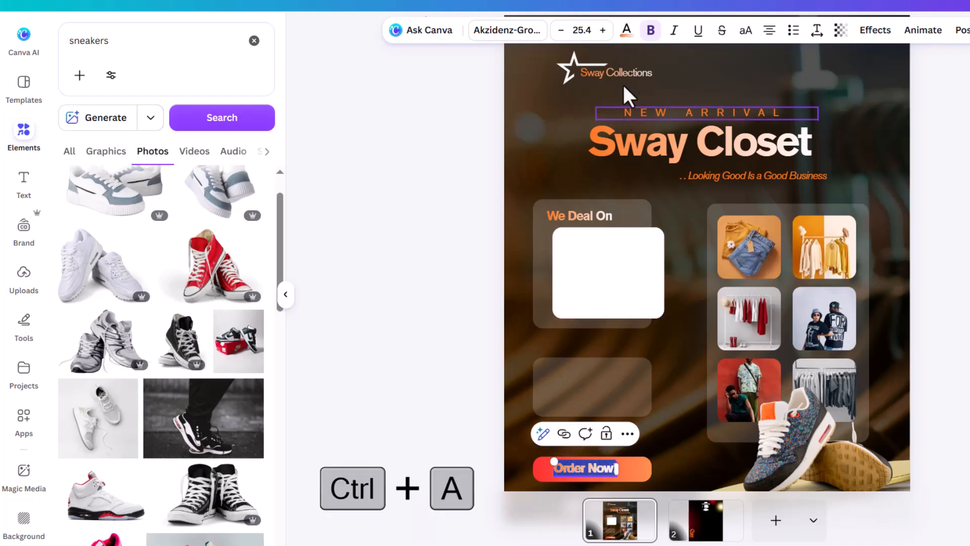
left_click(632, 40)
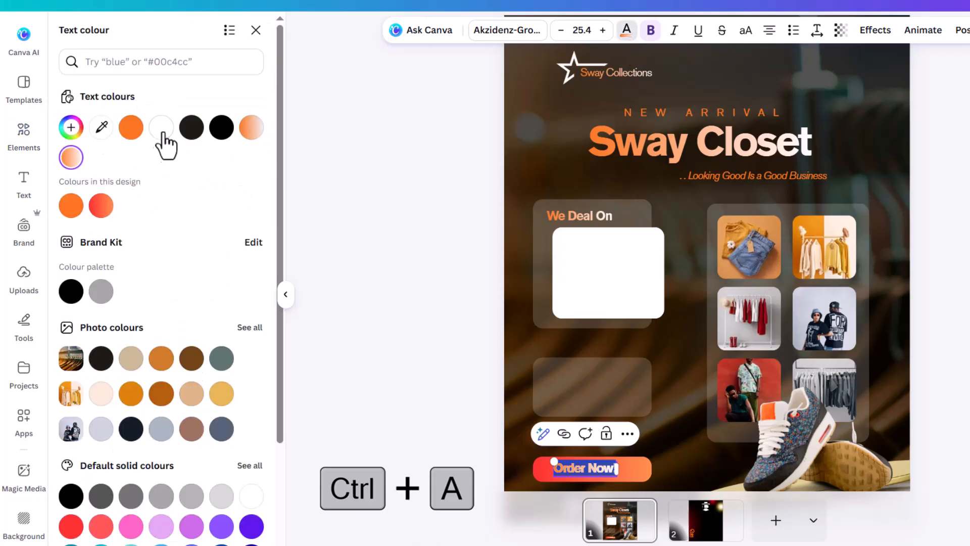
left_click(628, 33)
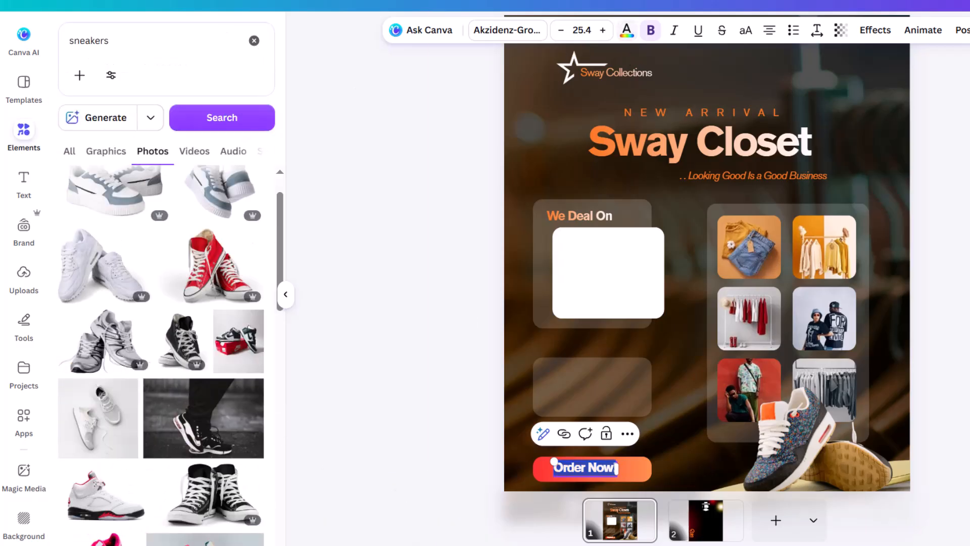
left_click(944, 308)
left_click_drag(599, 477, 604, 479)
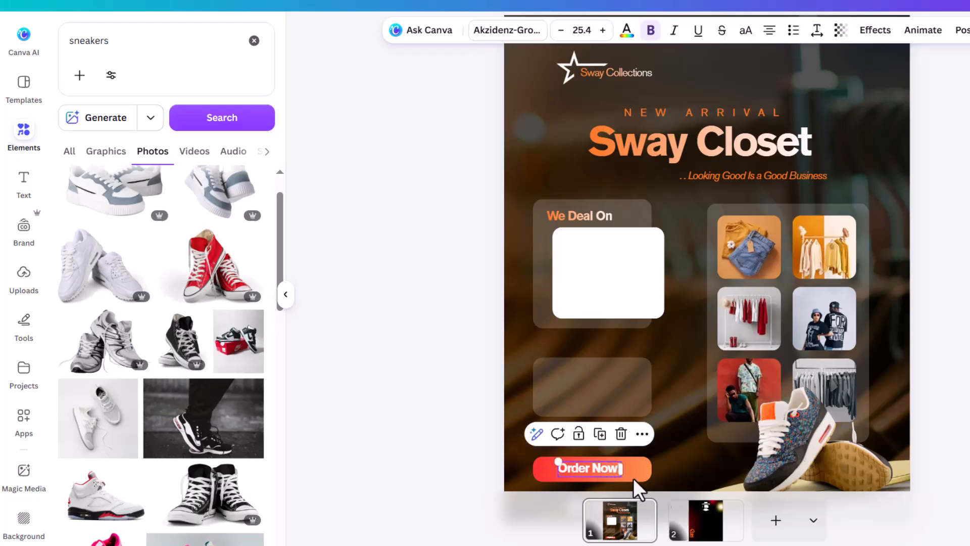
Step: Switch to the text document and copy the four lines from Quality Clothing to Quality T-shirts, and return to the flyer
key("alt+Tab")
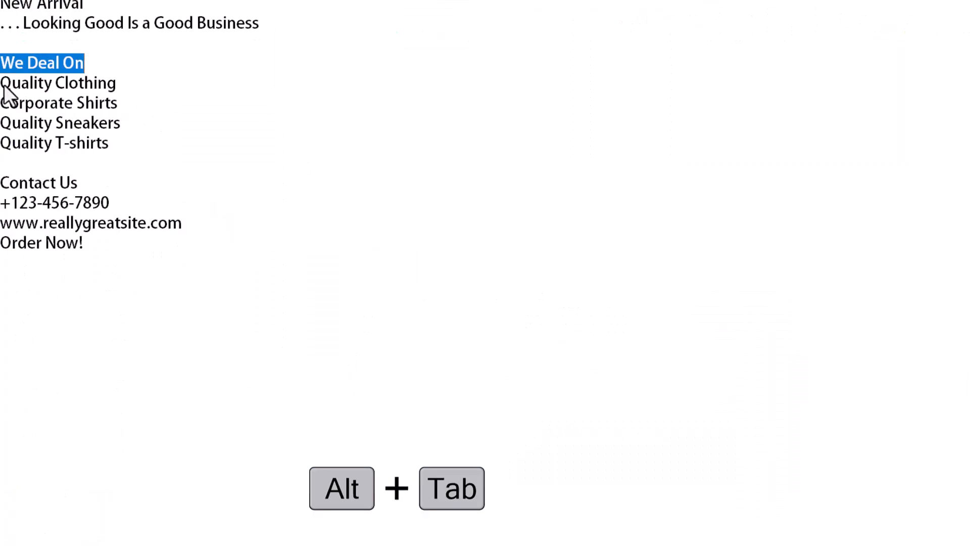
left_click_drag(2, 83, 150, 157)
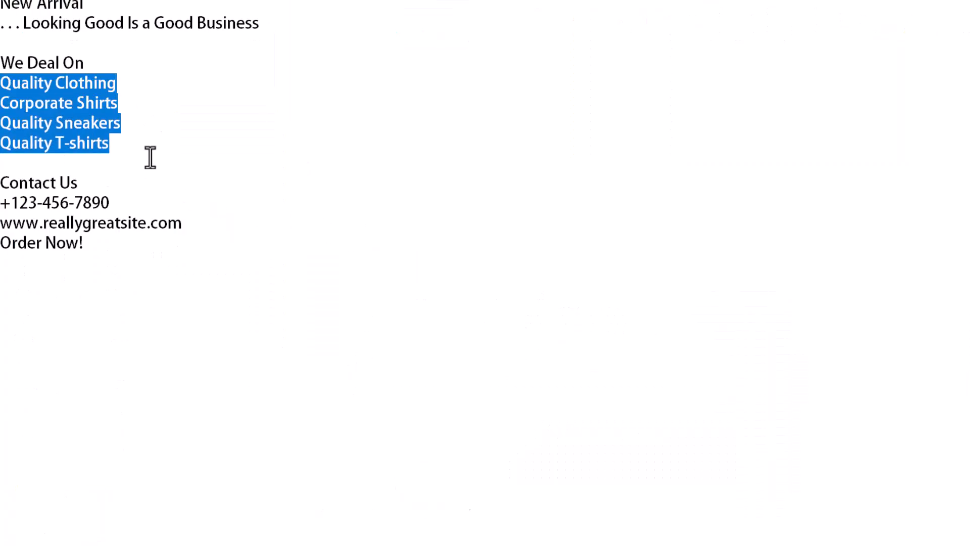
key("ctrl+c")
key("alt+Tab")
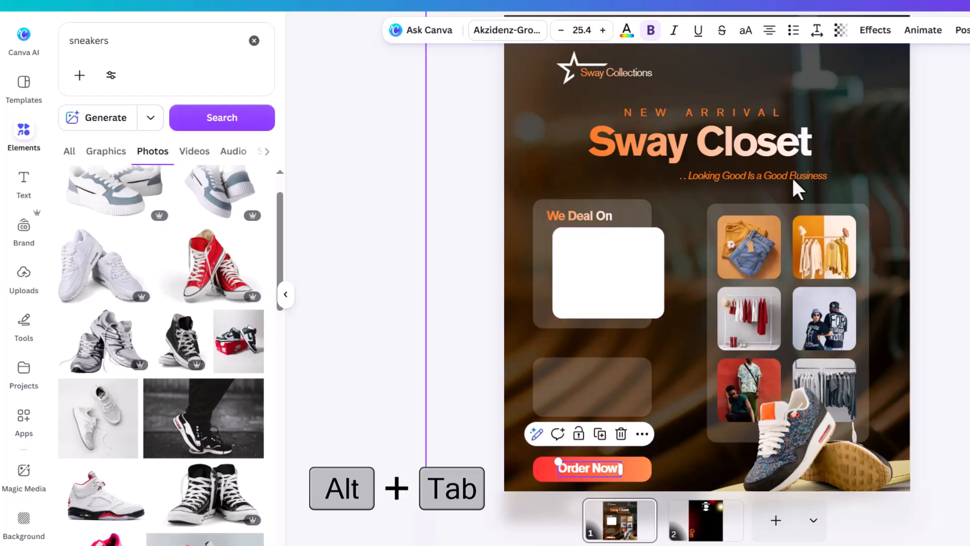
Step: Place a copy of the tagline in front of the white box and replace its text with the four copied lines
left_click(786, 178)
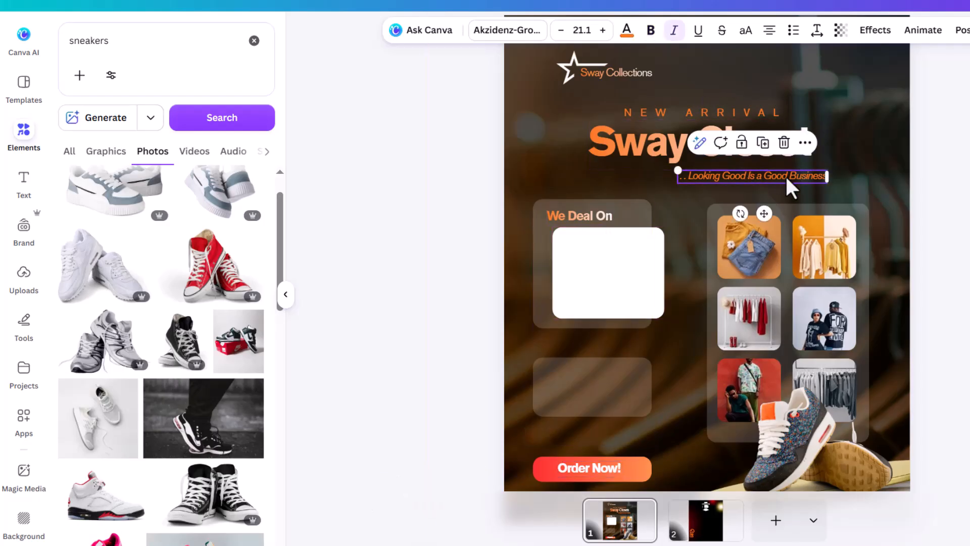
left_click_drag(687, 181, 661, 259)
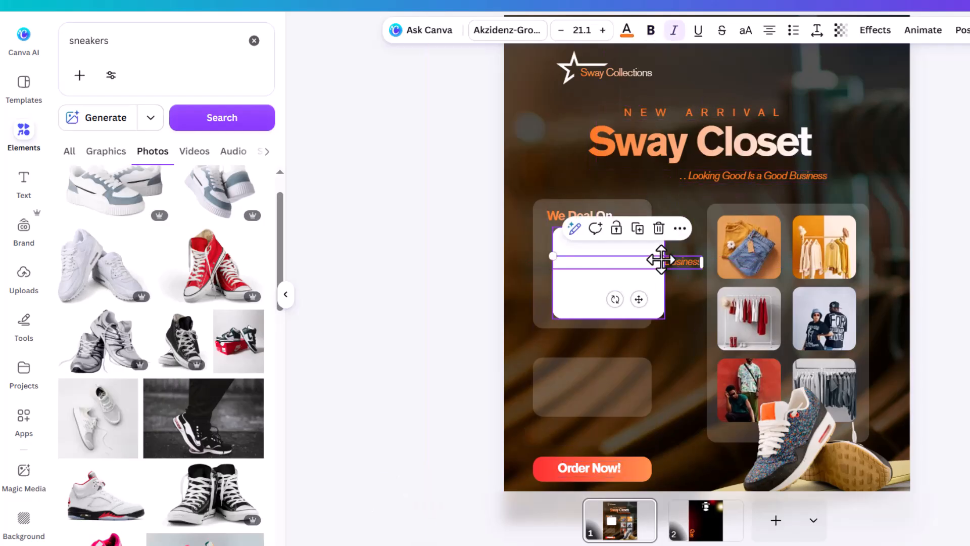
key("ctrl+bracketright")
double_click(671, 267)
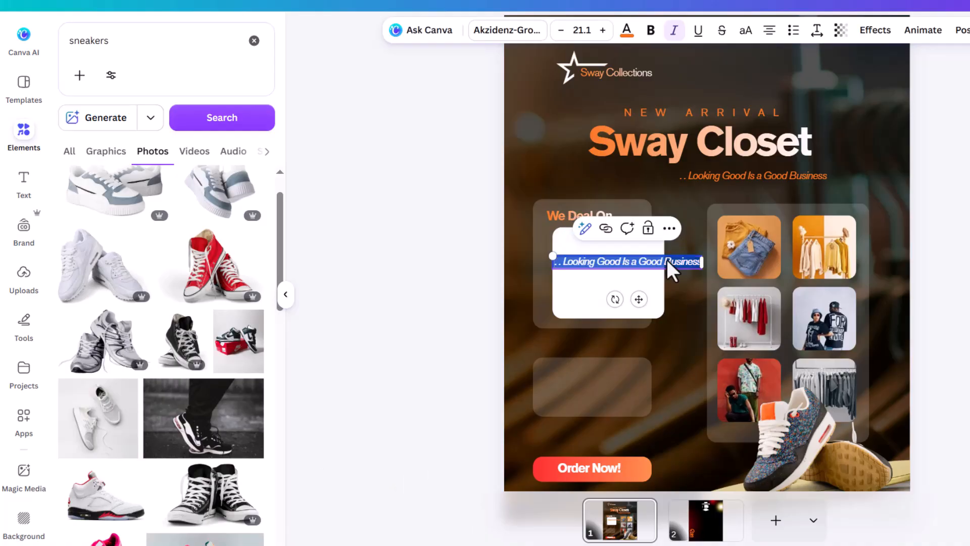
key("ctrl+v")
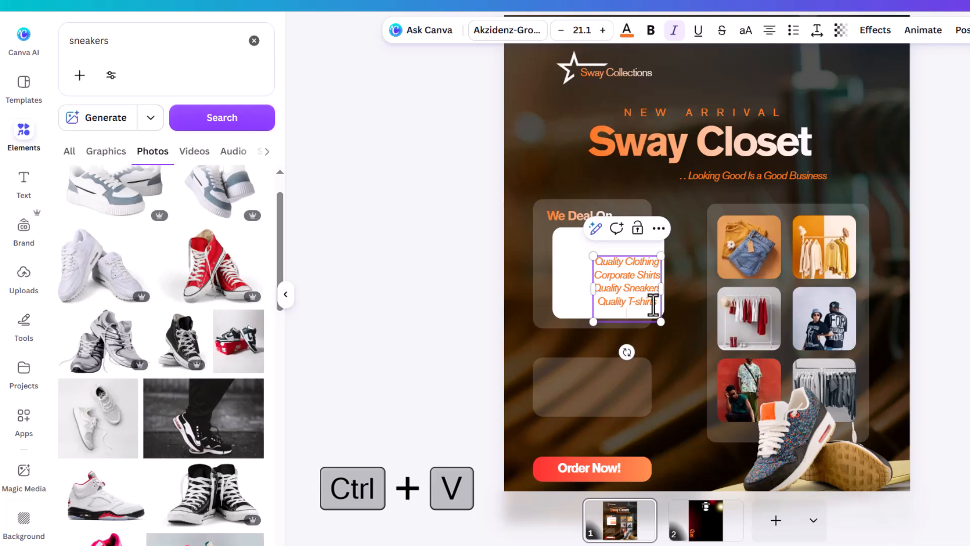
Step: Format the four pasted lines as a left-aligned bulleted list and remove the empty trailing bullet
key("ctrl+a")
left_click(777, 35)
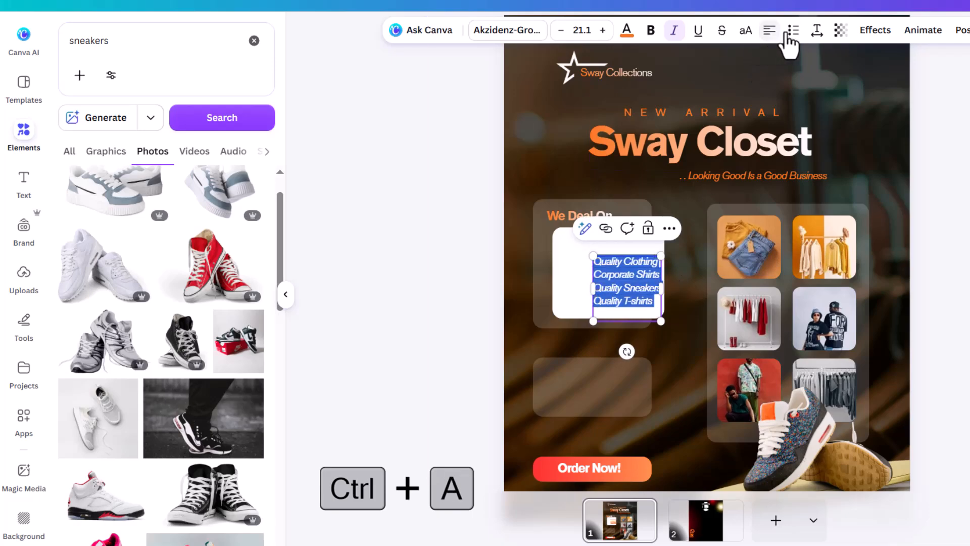
left_click(794, 31)
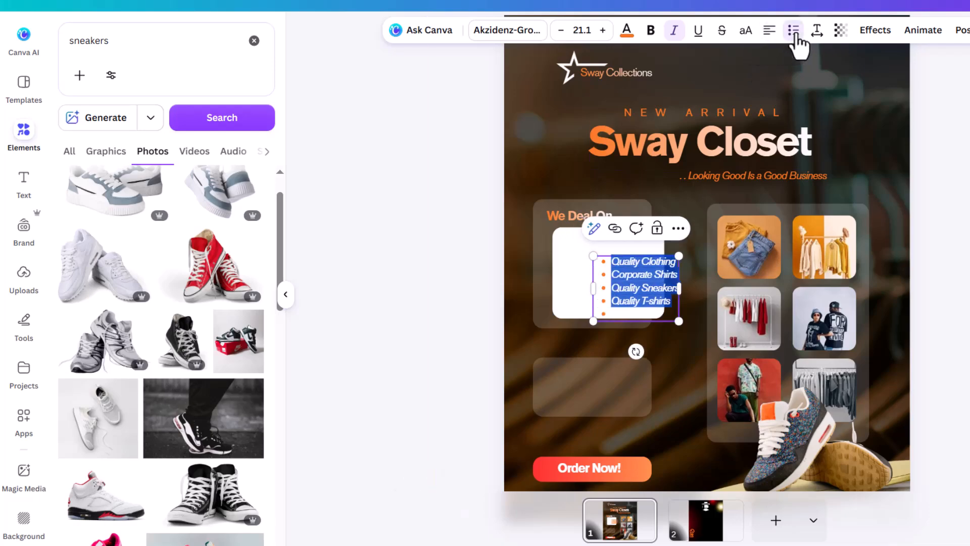
left_click(643, 320)
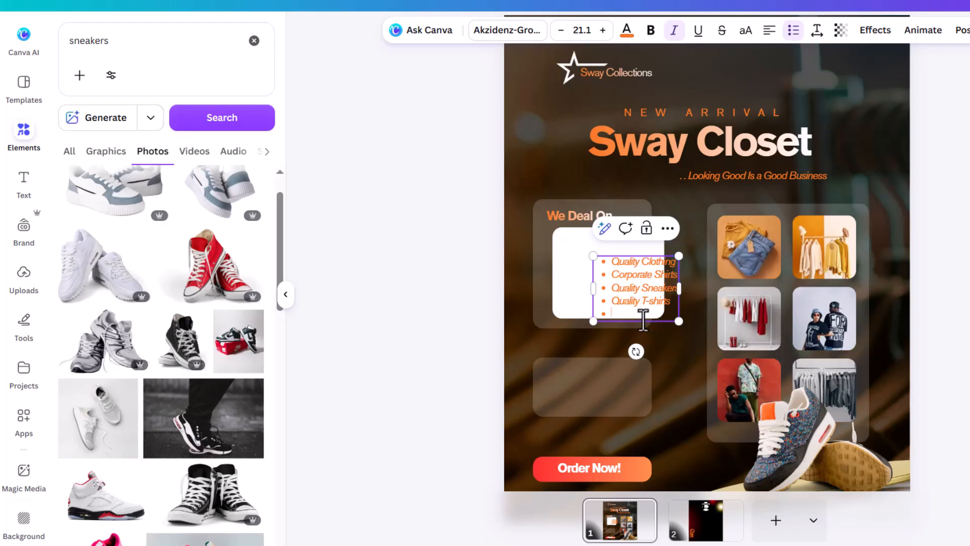
key("BackSpace")
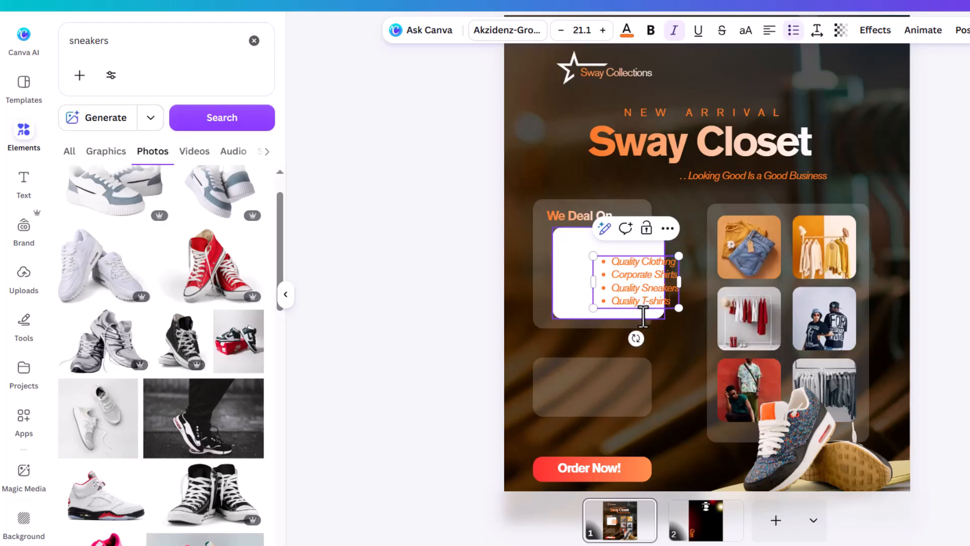
Step: Colour the bulleted list near-black and fit it, slightly enlarged, inside the white box
key("ctrl+a")
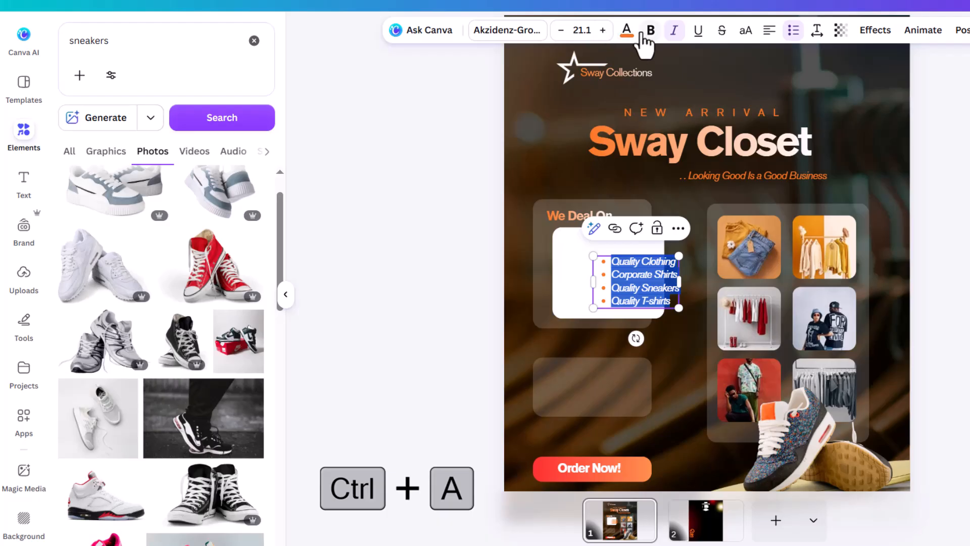
left_click(626, 30)
left_click(190, 127)
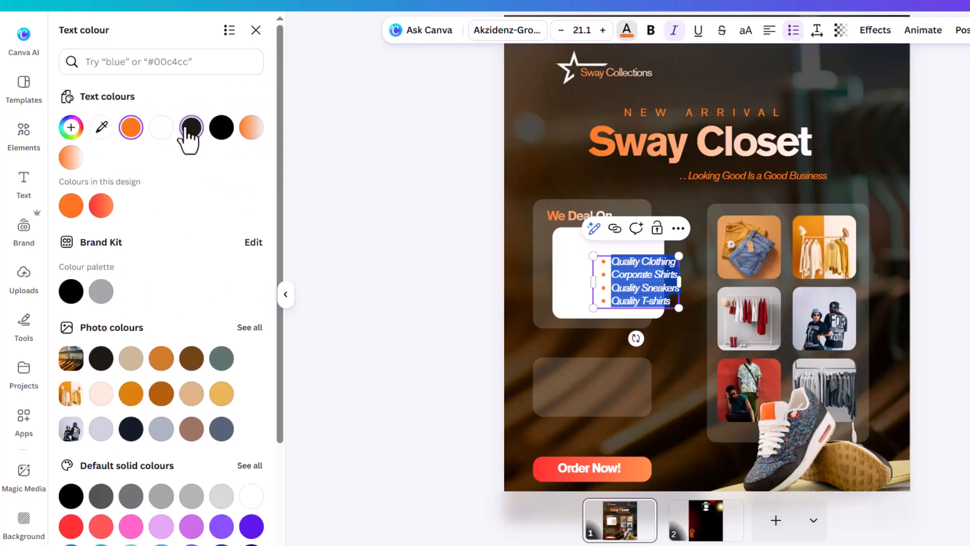
left_click_drag(623, 303, 597, 278)
left_click_drag(648, 297, 654, 302)
left_click(660, 246)
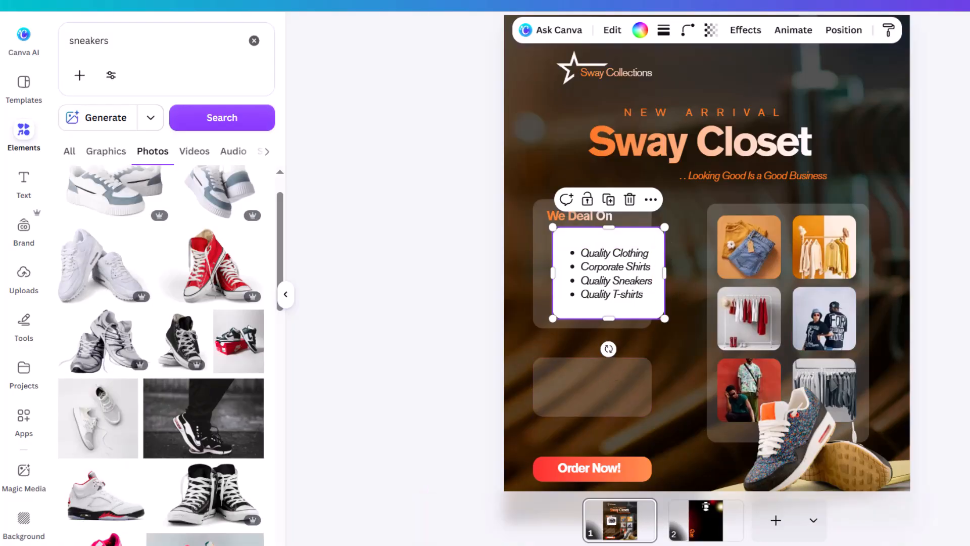
left_click(955, 323)
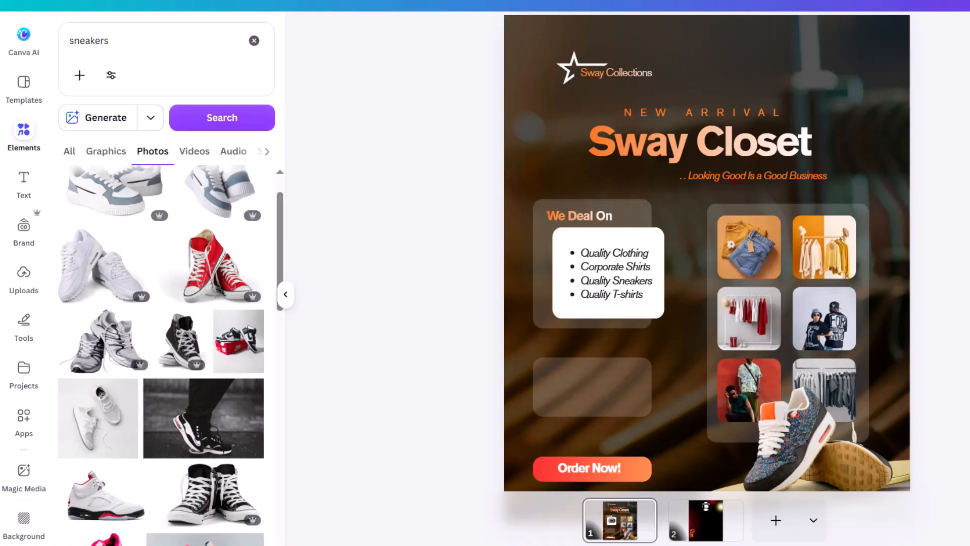
Step: Widen the white box slightly and shift it together with its list to line up with the We Deal On heading
left_click(659, 251)
left_click_drag(661, 272, 667, 269)
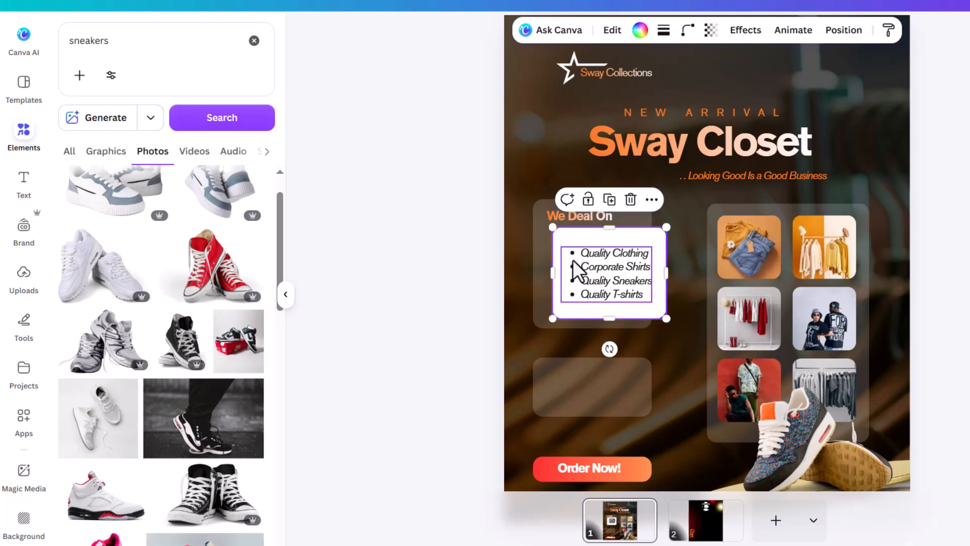
left_click(604, 277, "shift")
left_click_drag(629, 273, 624, 263)
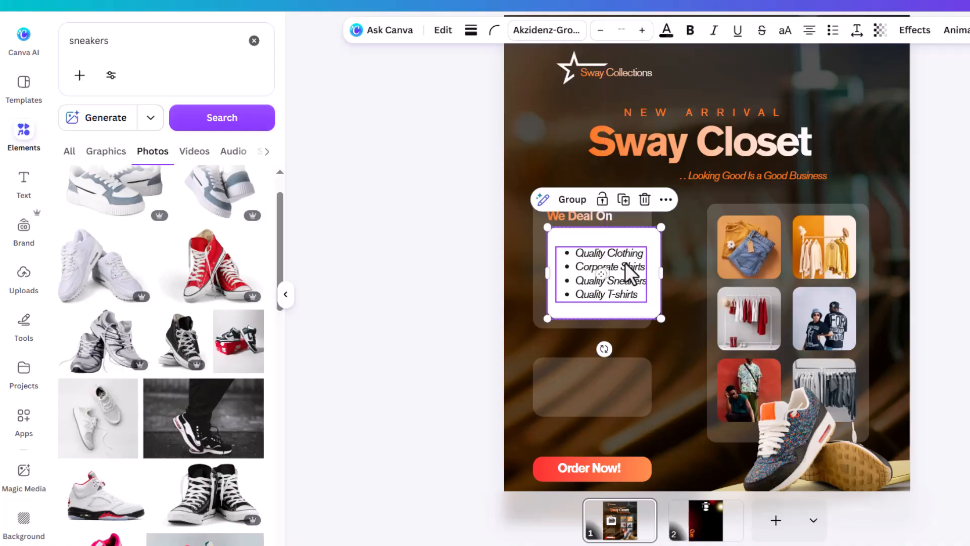
left_click(460, 378)
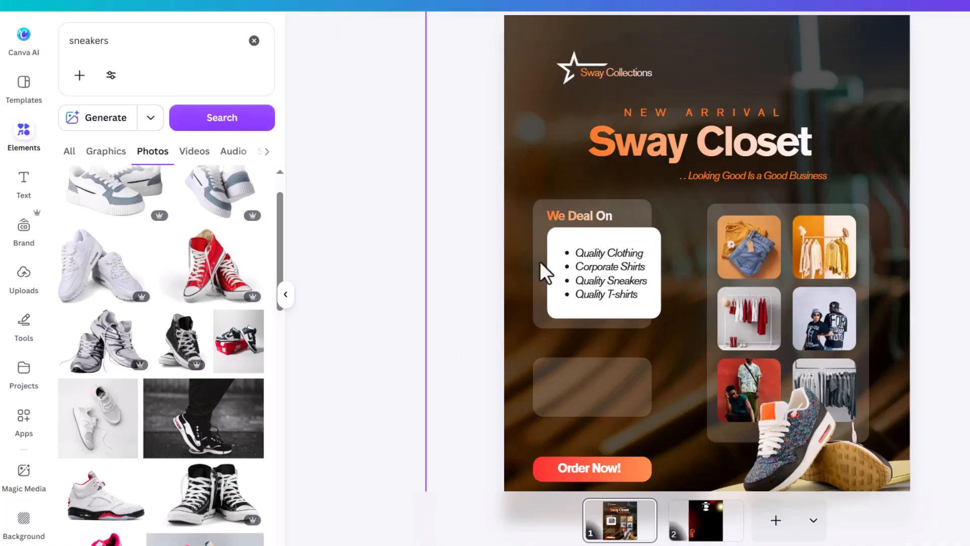
Step: Place a size 17.3 copy of the We Deal On heading on the lower panel and replace its text with Contact Us from the text document
left_click(596, 225)
left_click_drag(584, 258, 575, 371)
key("alt+Tab")
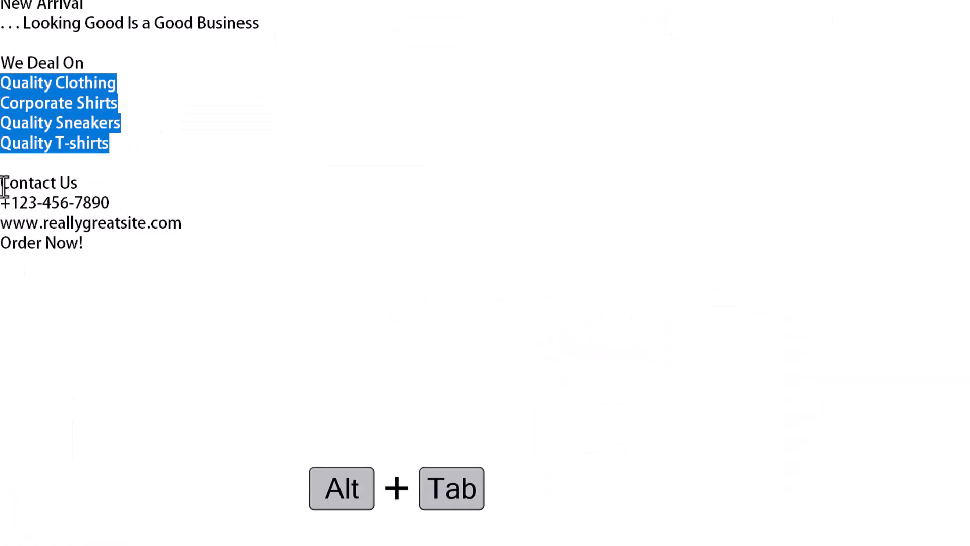
left_click_drag(4, 187, 89, 187)
key("ctrl+c")
key("alt+Tab")
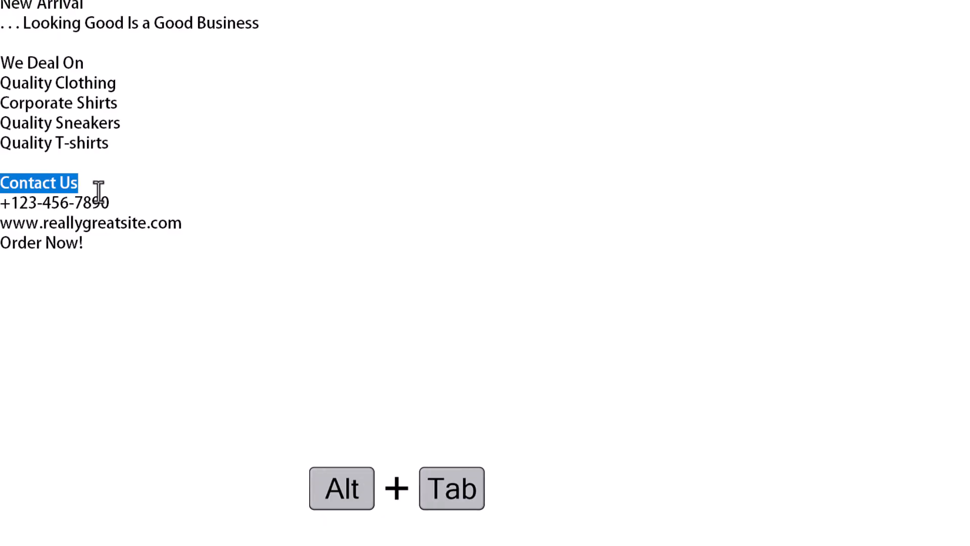
double_click(575, 372)
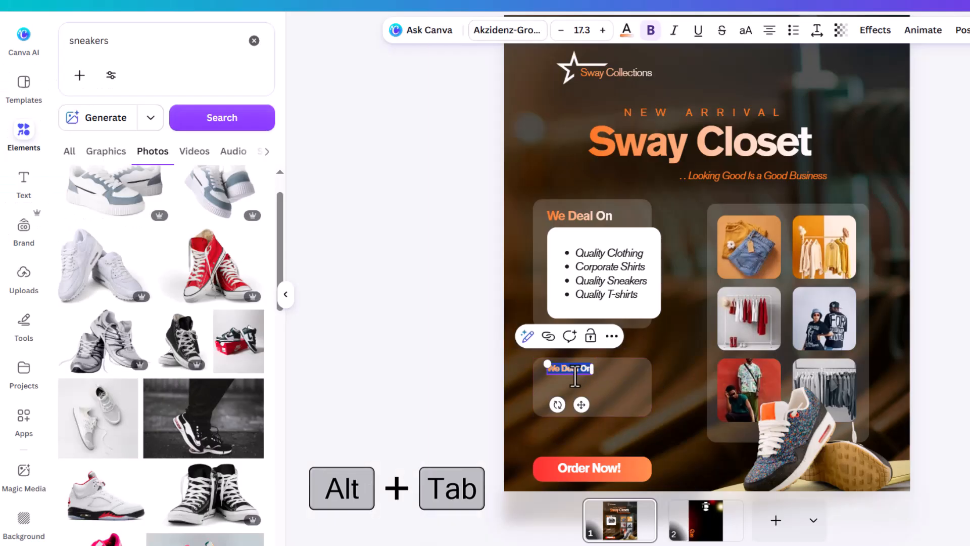
key("ctrl+v")
left_click(946, 340)
left_click(576, 368)
left_click_drag(577, 368, 577, 383)
key("alt+Tab")
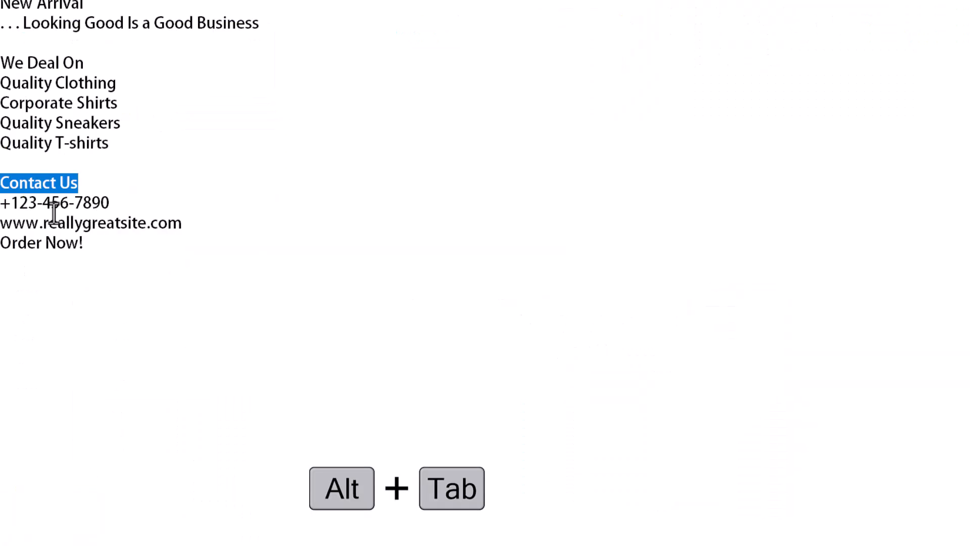
left_click_drag(3, 203, 182, 223)
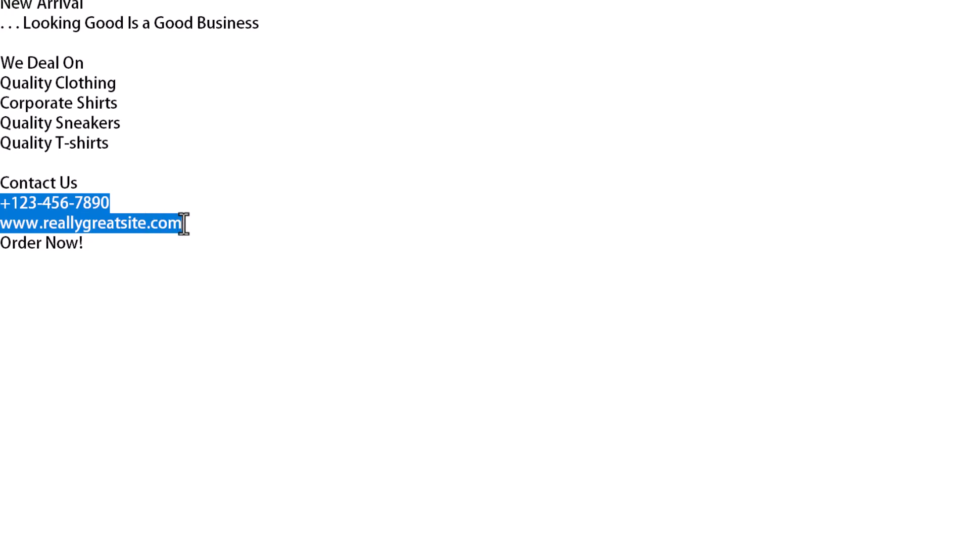
key("ctrl+c")
key("alt+Tab")
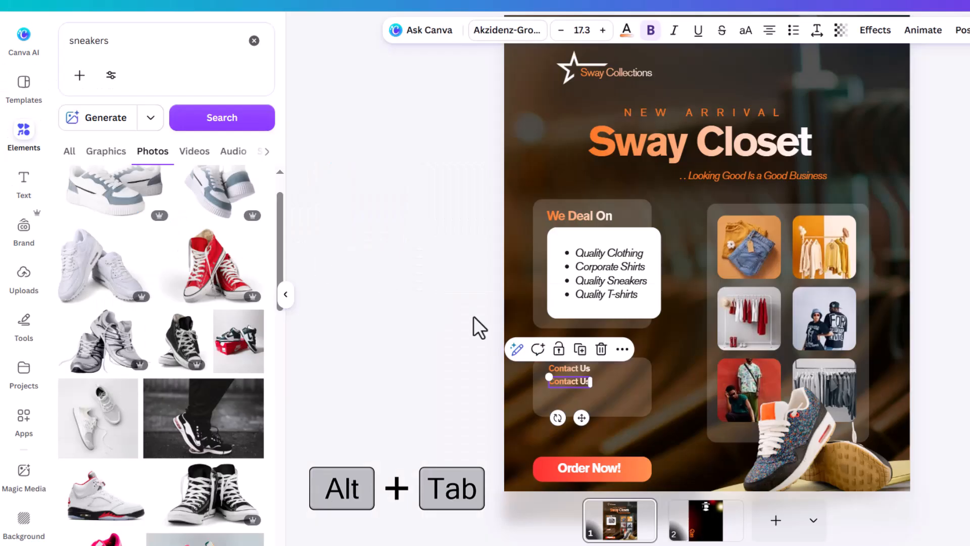
double_click(583, 384)
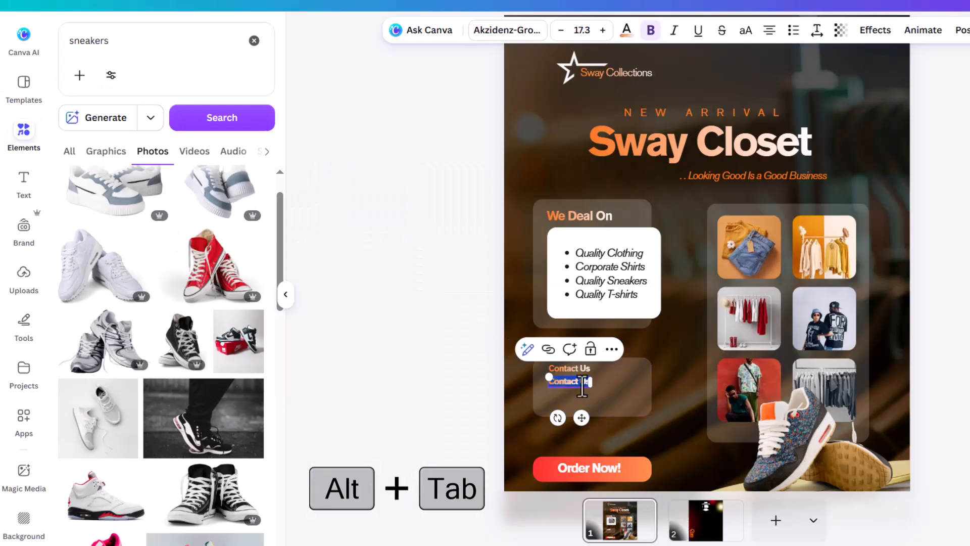
key("ctrl+v")
Step: Left-align the phone and website lines and move them inside the contact panel below Contact Us
key("ctrl+a")
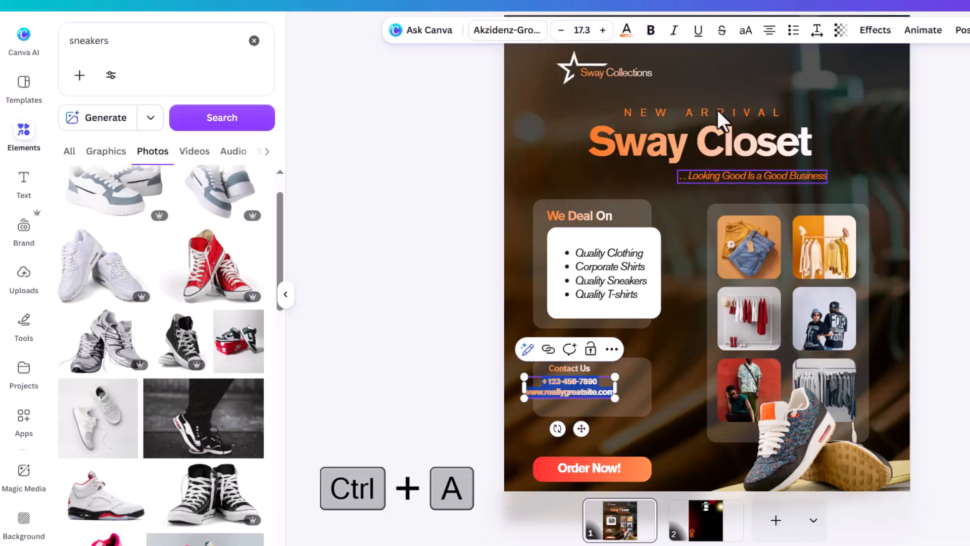
left_click(768, 30)
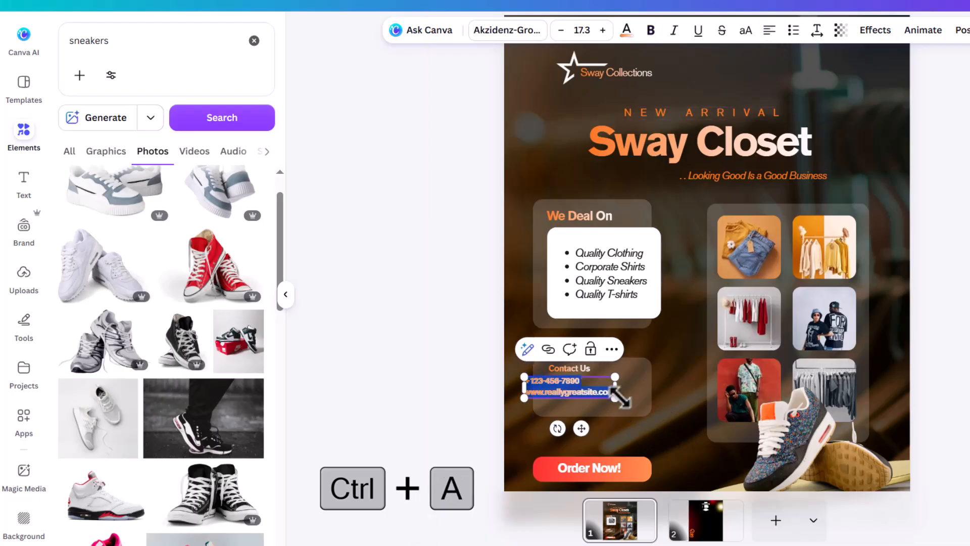
left_click(666, 397)
left_click_drag(572, 393, 606, 397)
Step: Widen the translucent contact panel so it extends past the website line
scroll(609, 404, "up", 5)
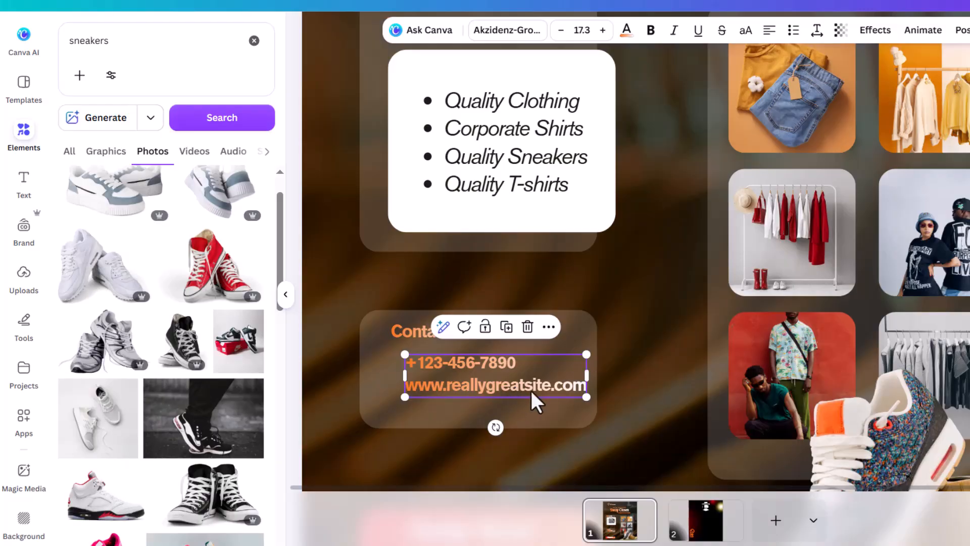
left_click(576, 327)
left_click_drag(596, 365, 615, 366)
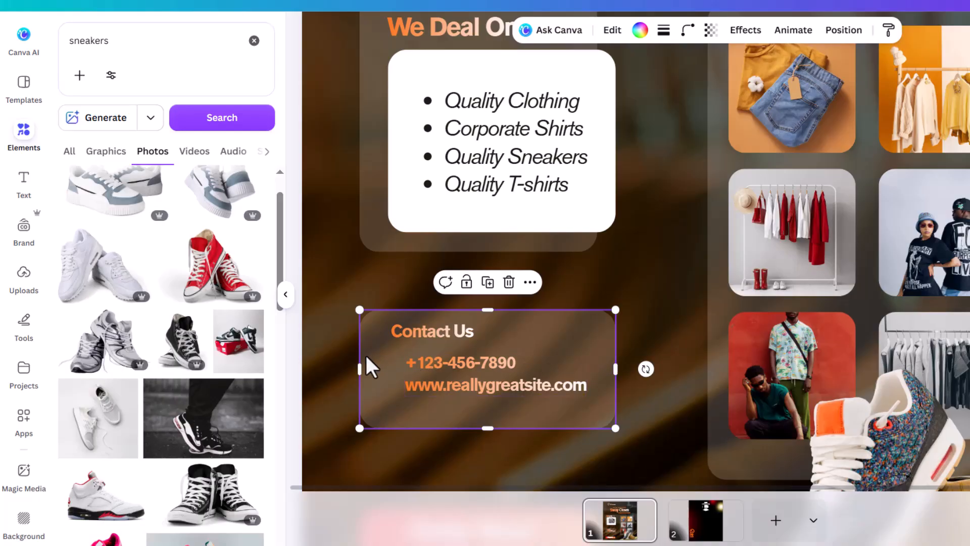
Step: Move the orange WhatsApp and Instagram icons from page 2 to the contact panel on page 1
left_click(712, 535)
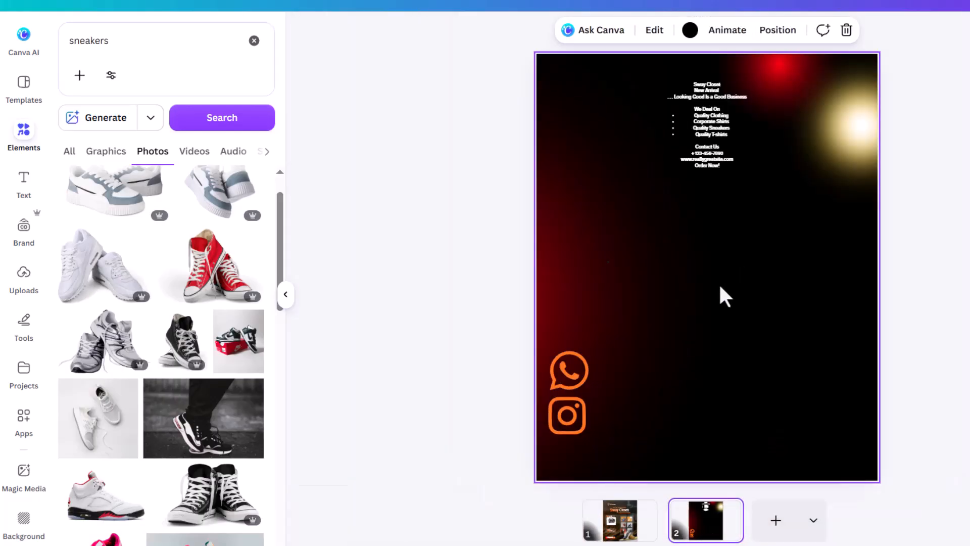
left_click(602, 343)
left_click(601, 344)
left_click(610, 373, "shift")
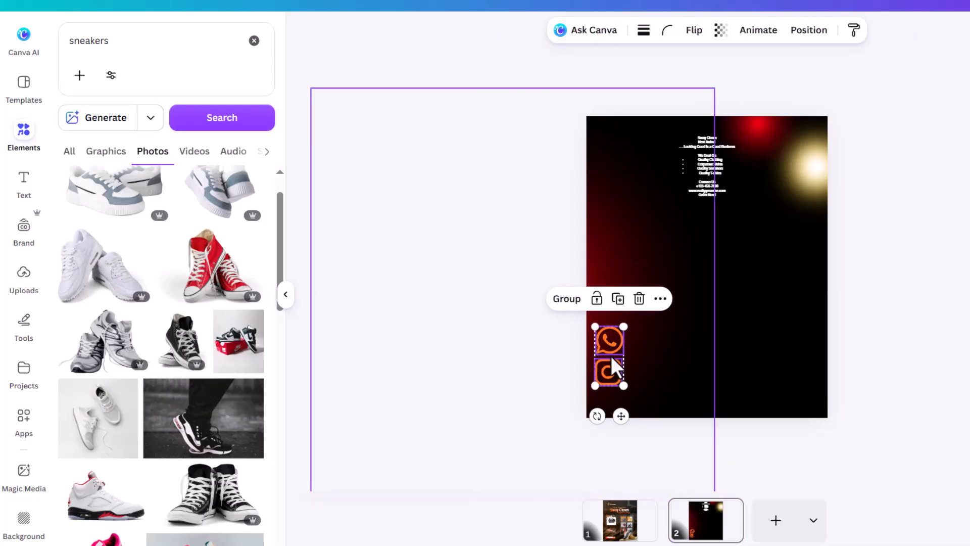
left_click_drag(605, 379, 619, 521)
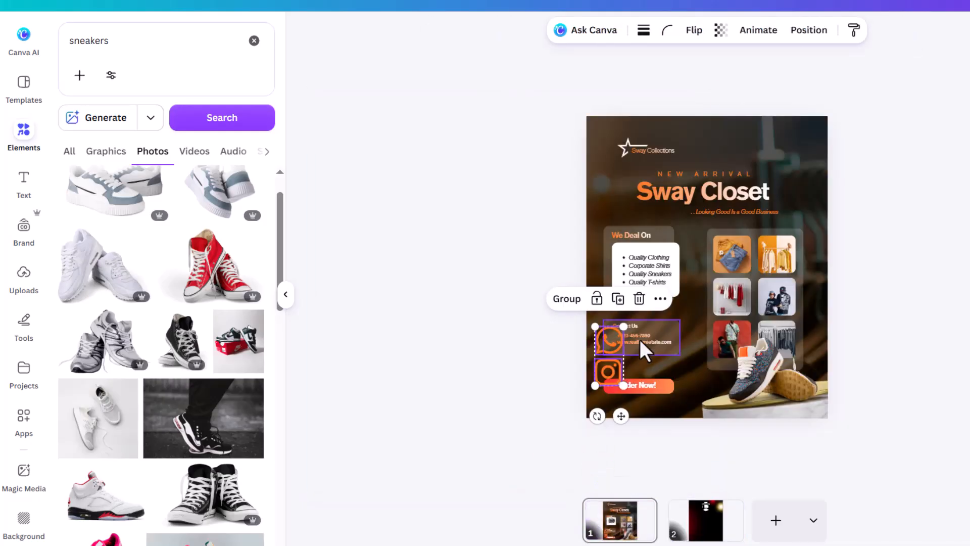
left_click_drag(626, 327, 610, 357)
Step: Shrink both social icons and arrange them under Contact Us, beside the phone and website lines
scroll(565, 368, "up", 6)
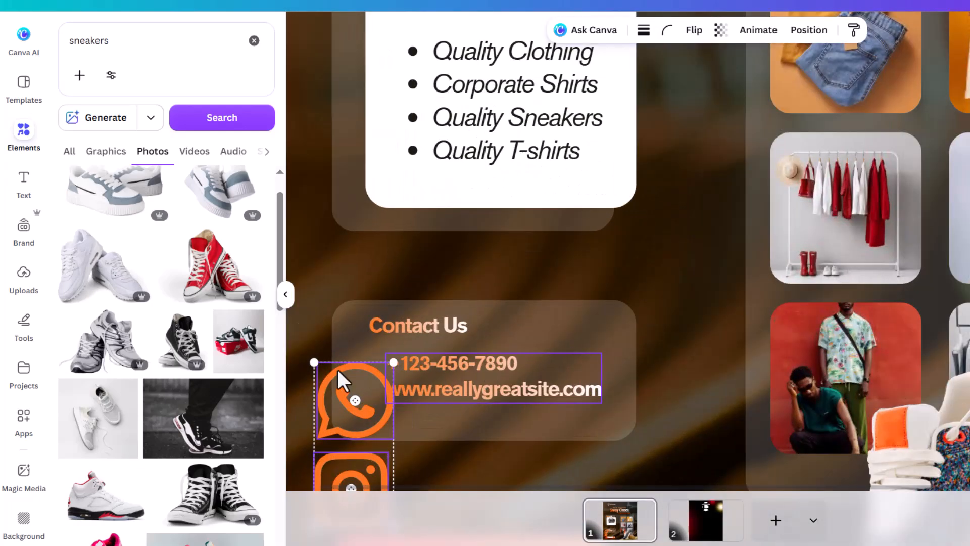
left_click_drag(313, 360, 360, 364)
left_click(379, 431)
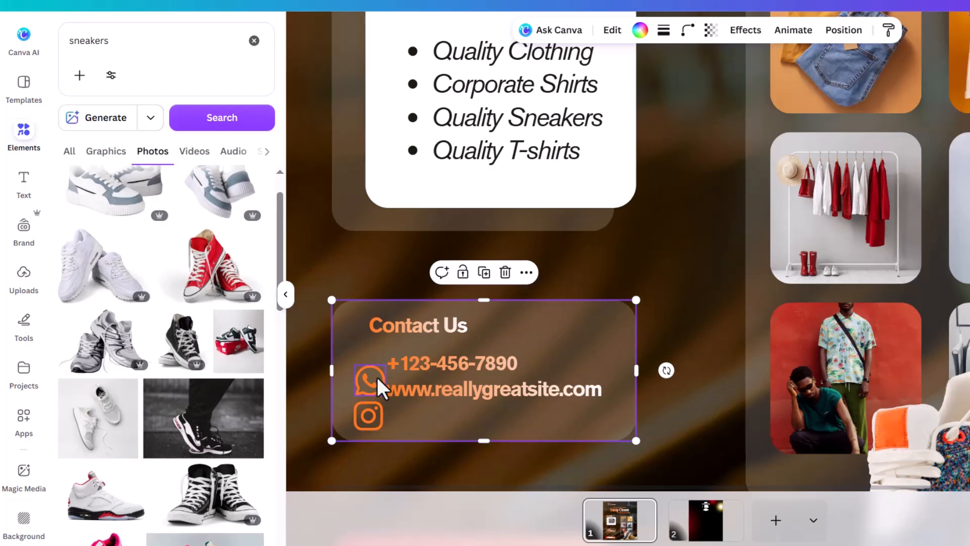
left_click(378, 383)
left_click(374, 417, "shift")
left_click_drag(384, 433, 370, 413)
scroll(363, 385, "up", 3)
scroll(345, 383, "up", 2)
left_click_drag(375, 345, 430, 313)
left_click_drag(589, 328, 620, 338)
Step: Colour the phone and website lines white
left_click(437, 317)
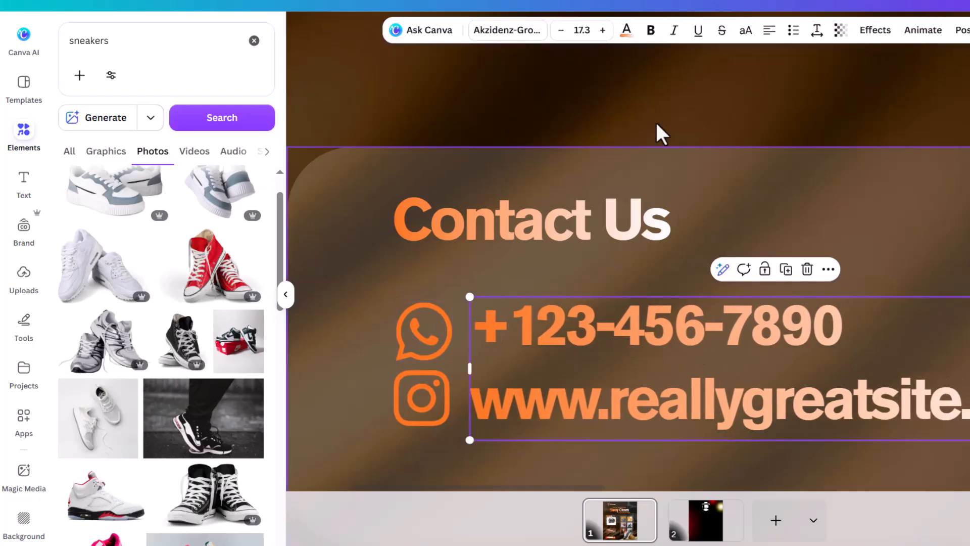
left_click(625, 31)
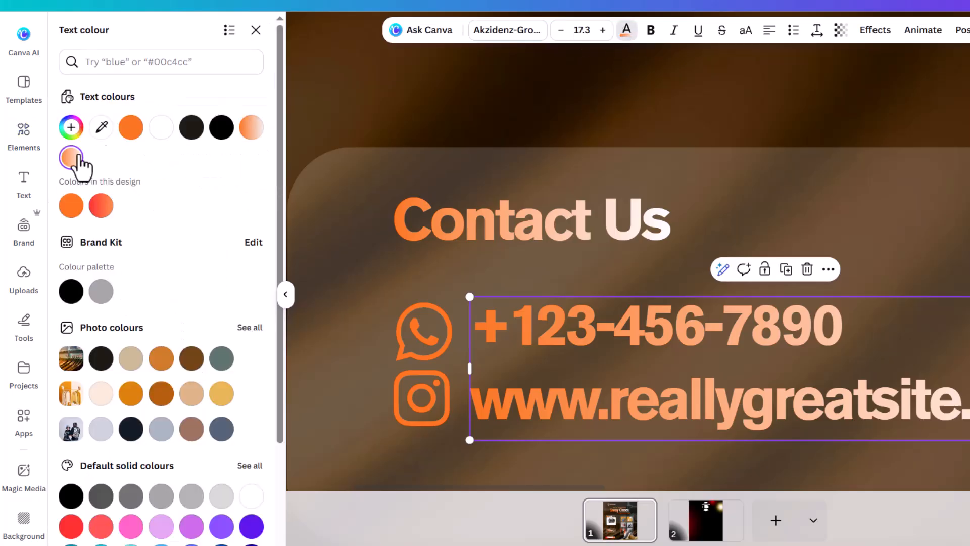
left_click(168, 135)
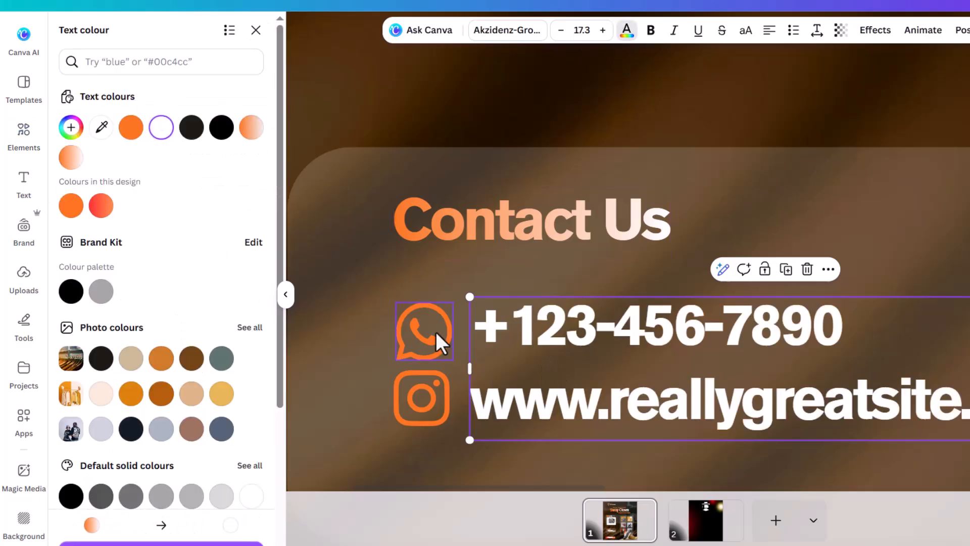
Step: Enlarge the WhatsApp and Instagram icons together slightly so they match the height of the phone and website lines
left_click(435, 331)
left_click_drag(452, 302, 460, 298)
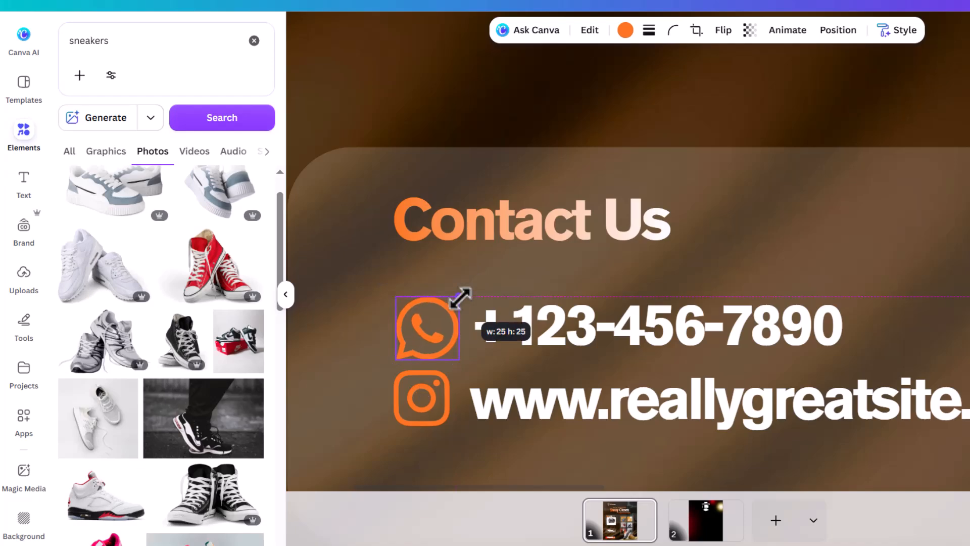
key("ctrl+z")
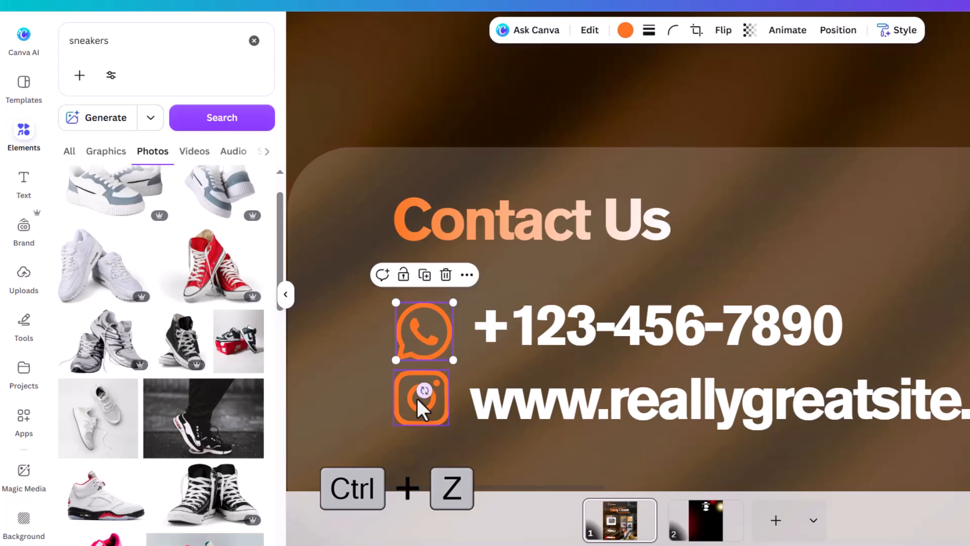
left_click(416, 398, "shift")
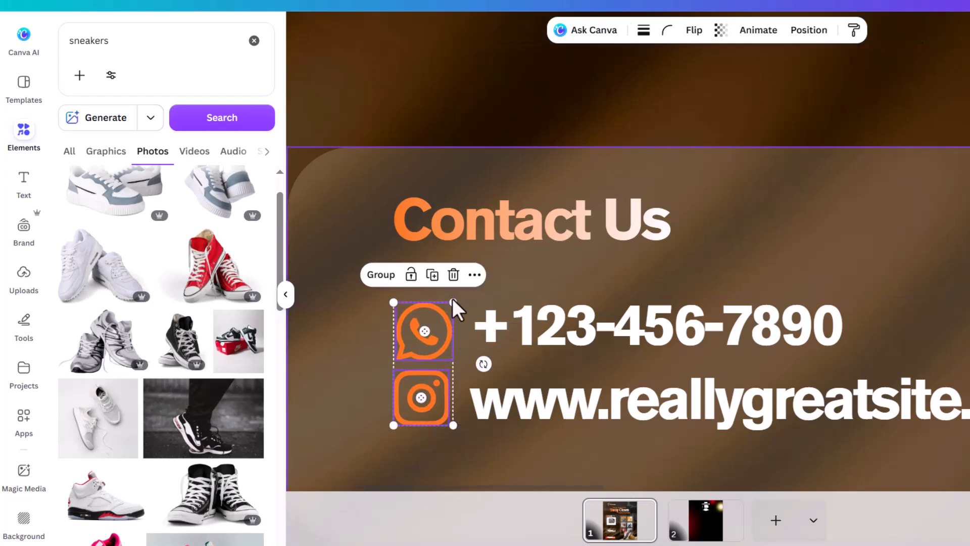
left_click_drag(454, 302, 455, 298)
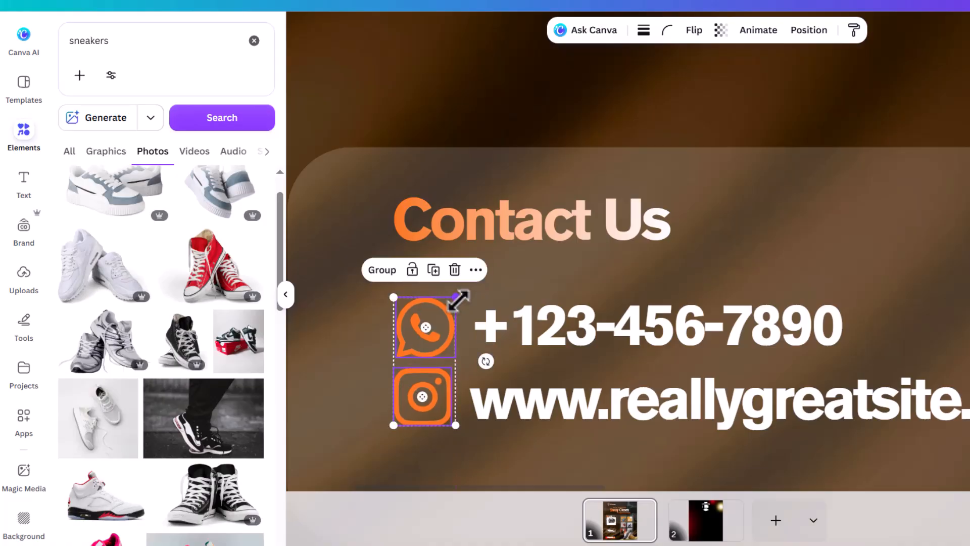
Step: Italicise the Contact Us heading, enlarge it to about size 19.1 and realign it above the icons
left_click(488, 225)
left_click(674, 31)
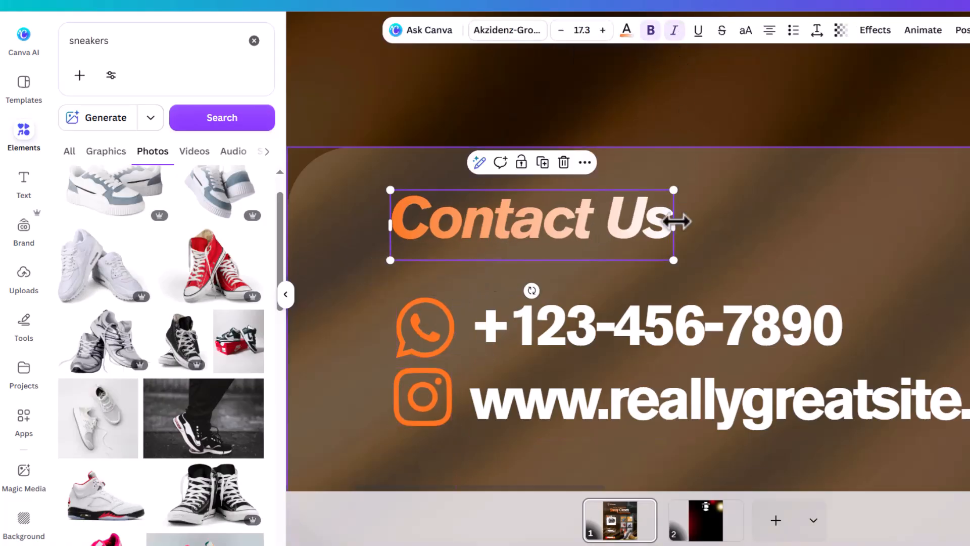
left_click(626, 239)
left_click_drag(673, 190, 703, 182)
left_click_drag(652, 226, 640, 235)
Step: Review the overall flyer layout, checking the contact panel against the service list and photo grid
scroll(642, 269, "down", 5)
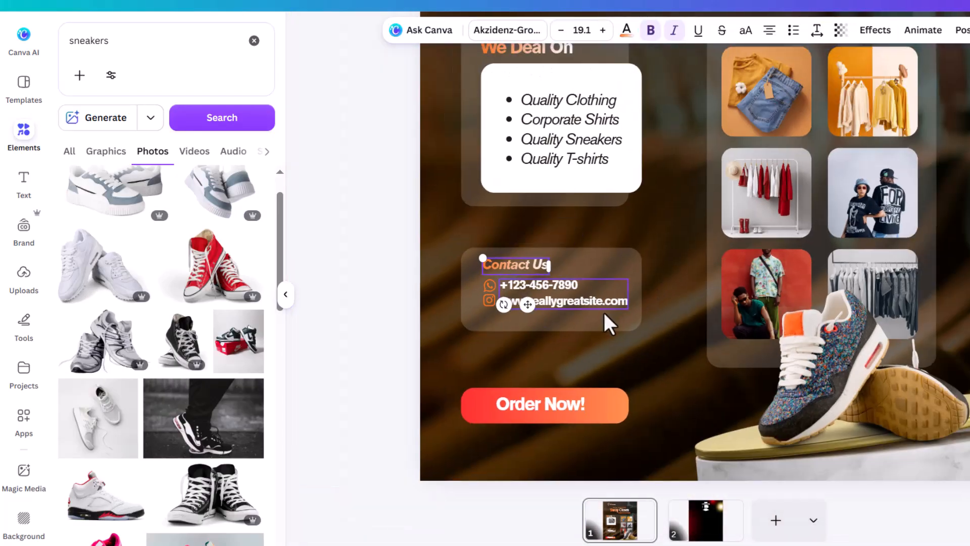
left_click(606, 313)
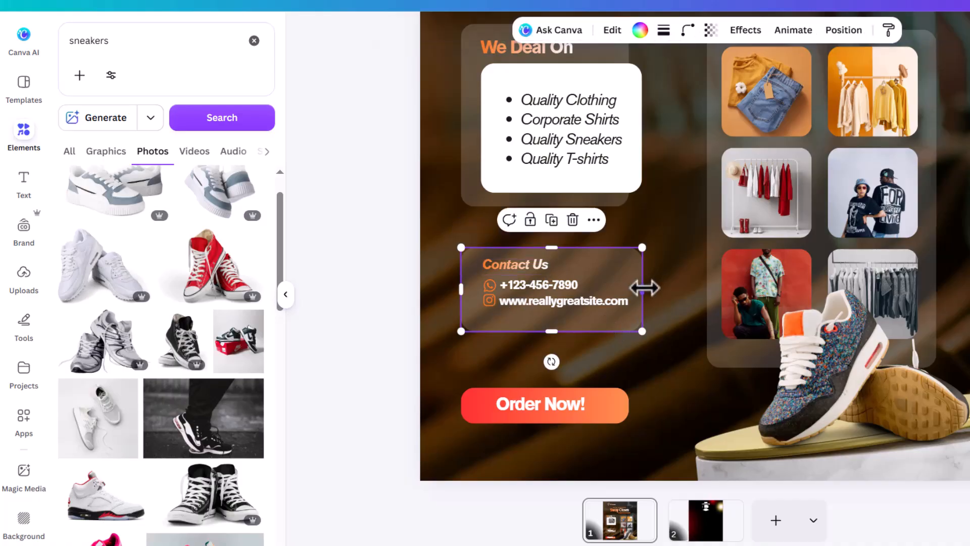
scroll(651, 283, "down", 3)
left_click(865, 283)
scroll(726, 274, "down", 2)
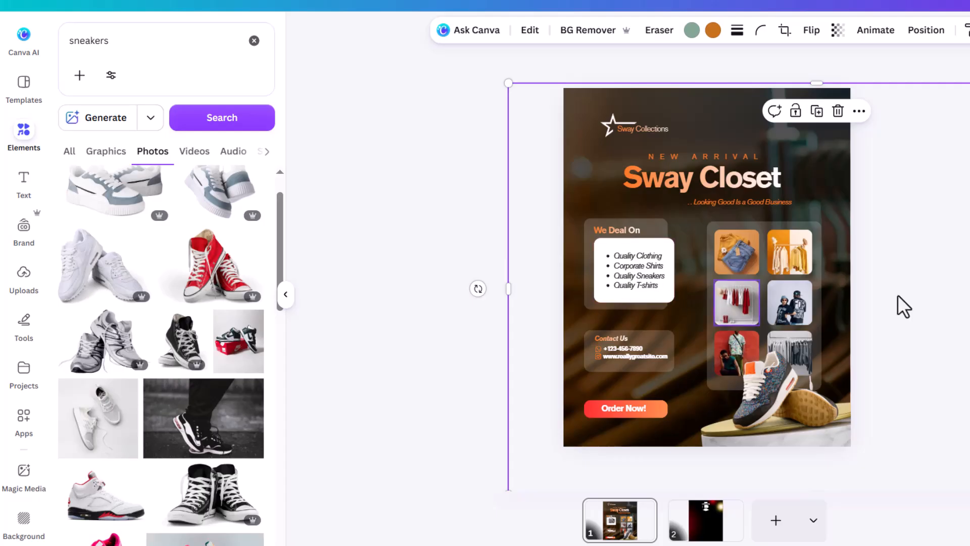
scroll(629, 255, "up", 2)
scroll(563, 220, "down", 2)
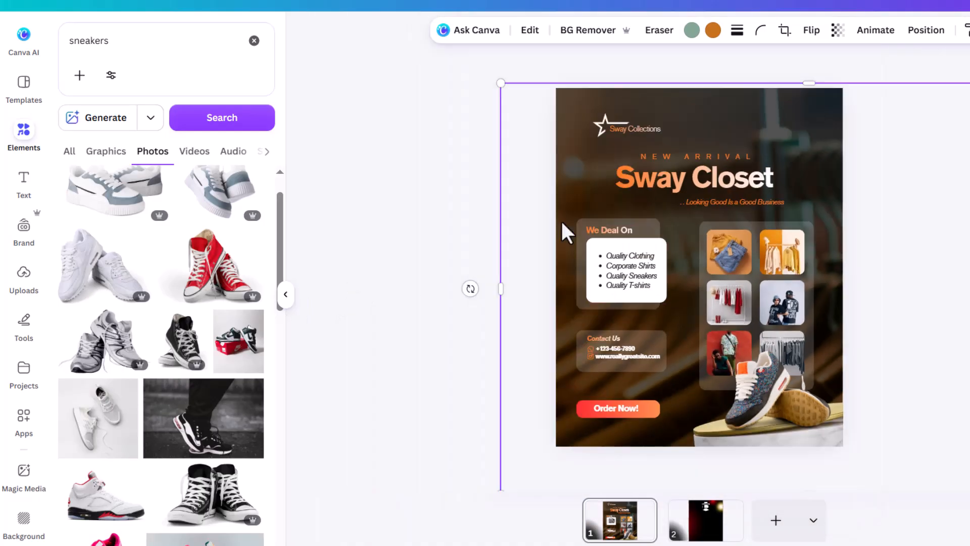
scroll(593, 237, "up", 1)
scroll(595, 227, "down", 2)
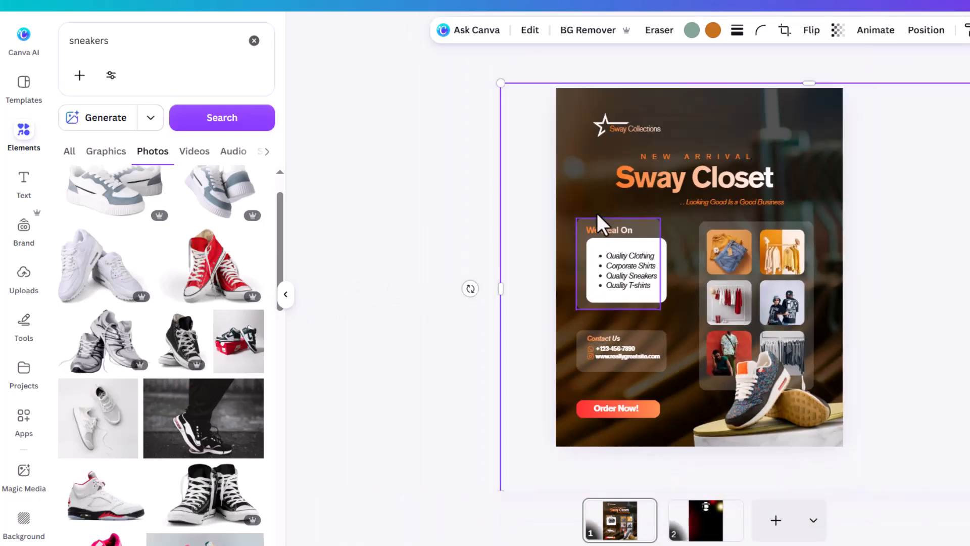
Step: Scale down all foreground flyer elements together and reposition them within the page margins
left_click_drag(879, 85, 506, 507)
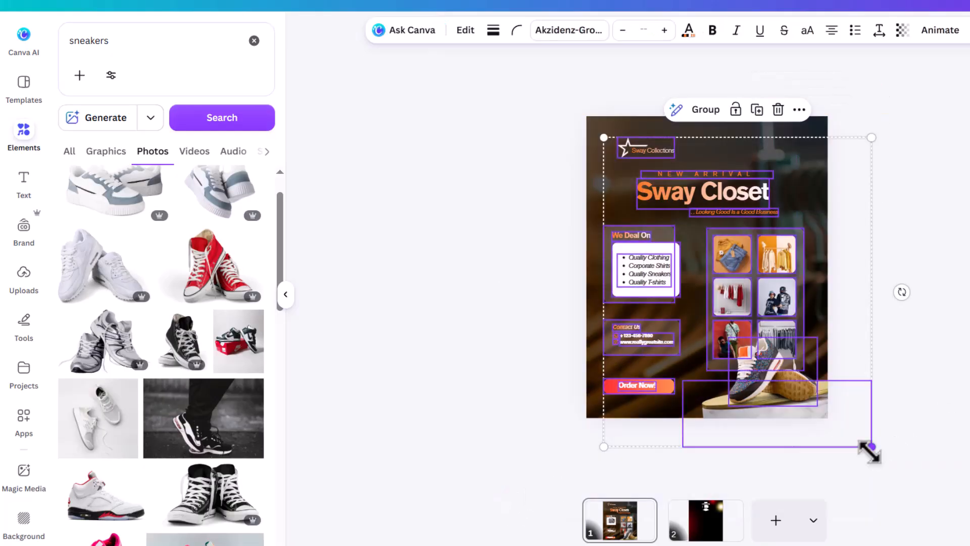
left_click_drag(869, 451, 860, 438)
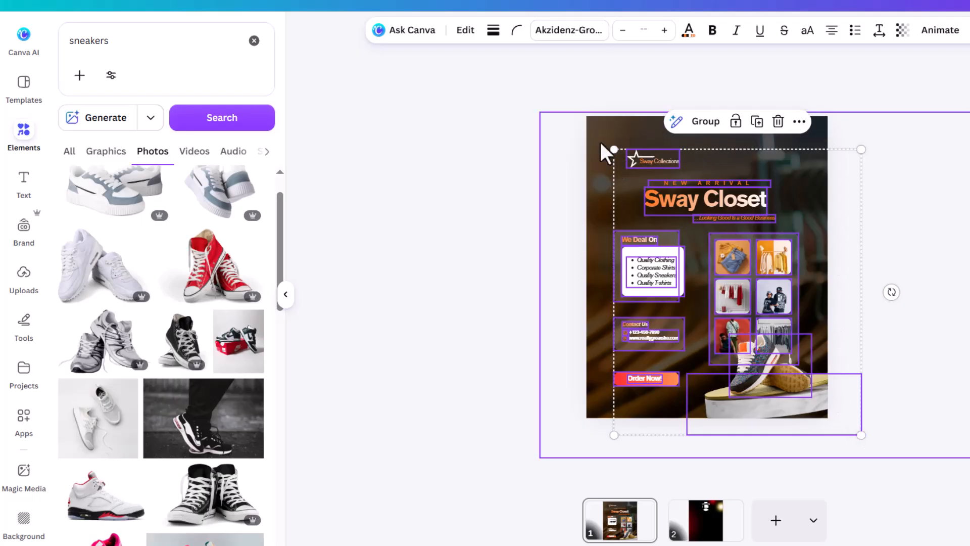
left_click_drag(609, 147, 606, 144)
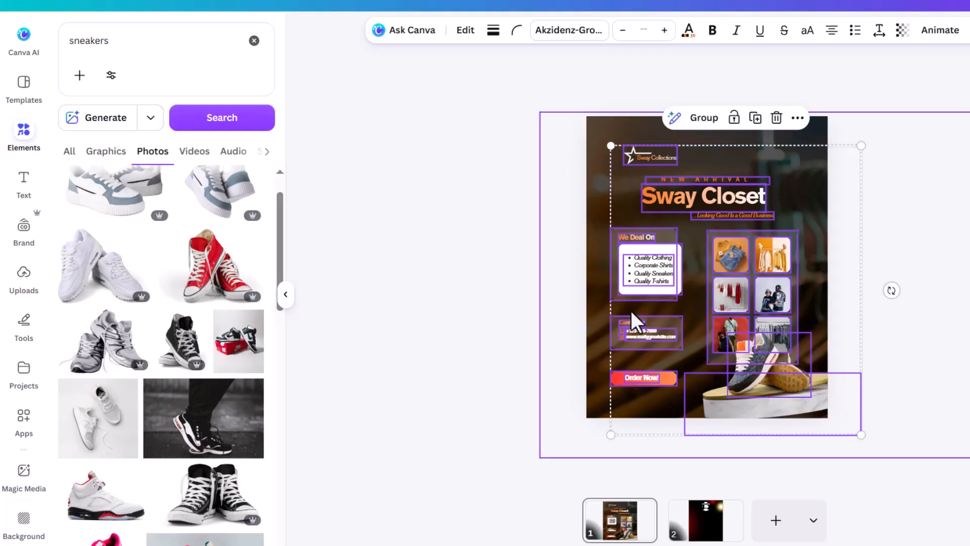
scroll(810, 332, "up", 3)
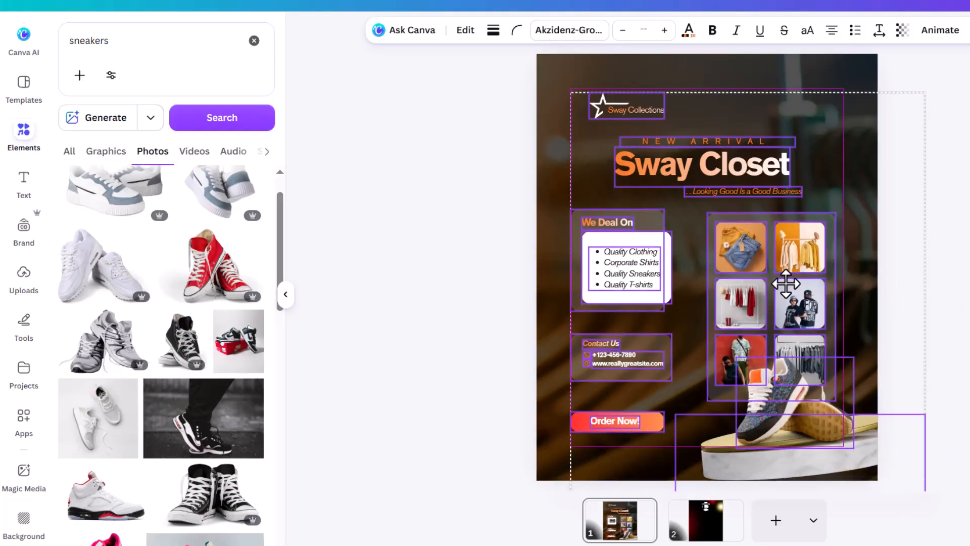
Step: Compare the text sizes of the service list, tagline and contact lines, and remove bold from the phone and website lines
left_click(646, 266)
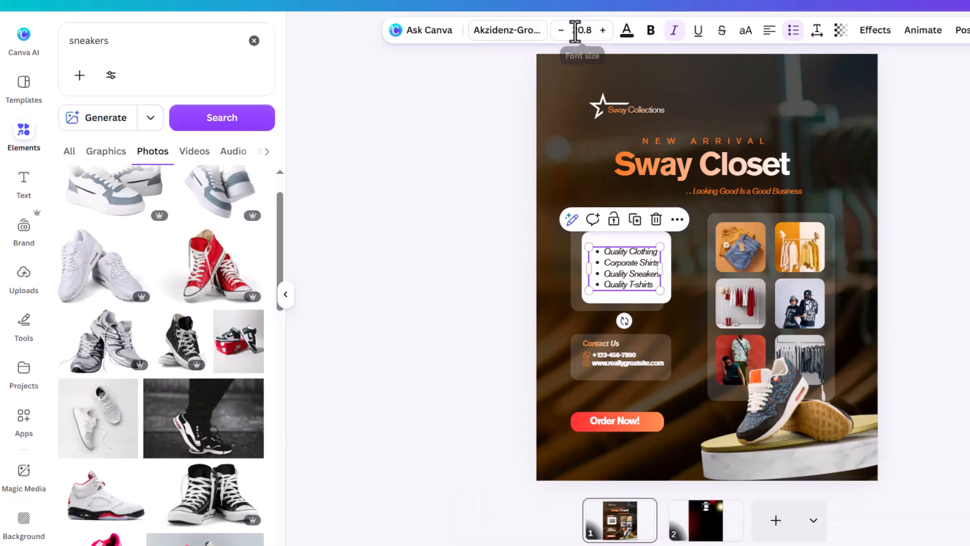
left_click(744, 192)
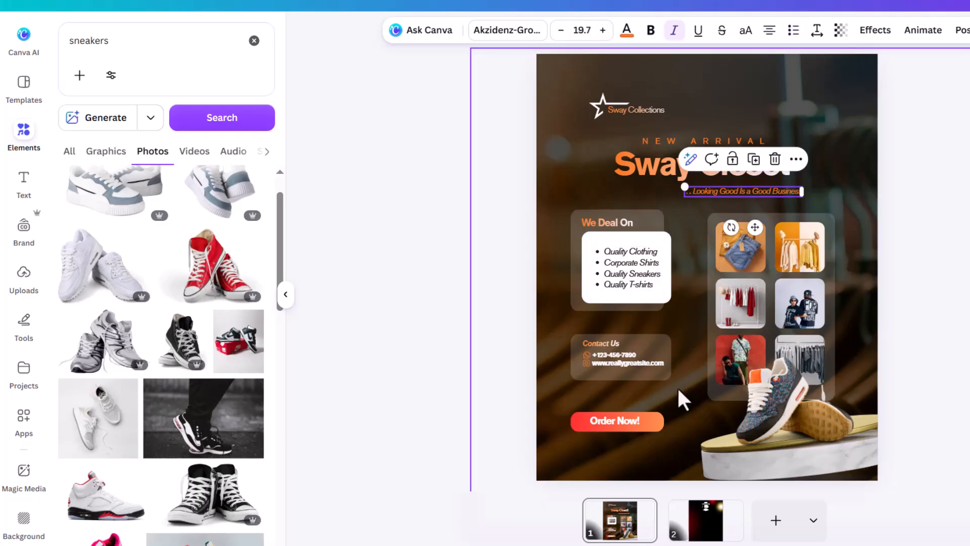
left_click(628, 357)
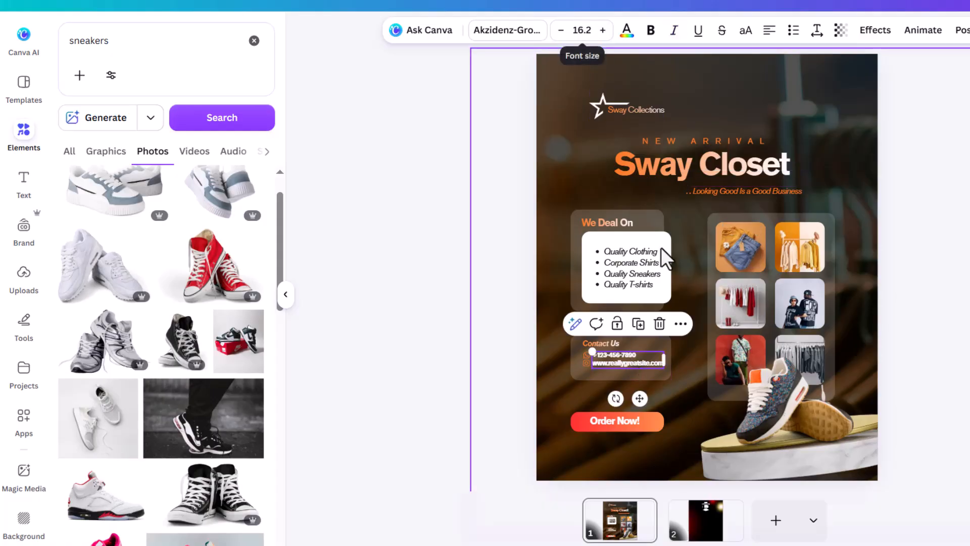
left_click(651, 31)
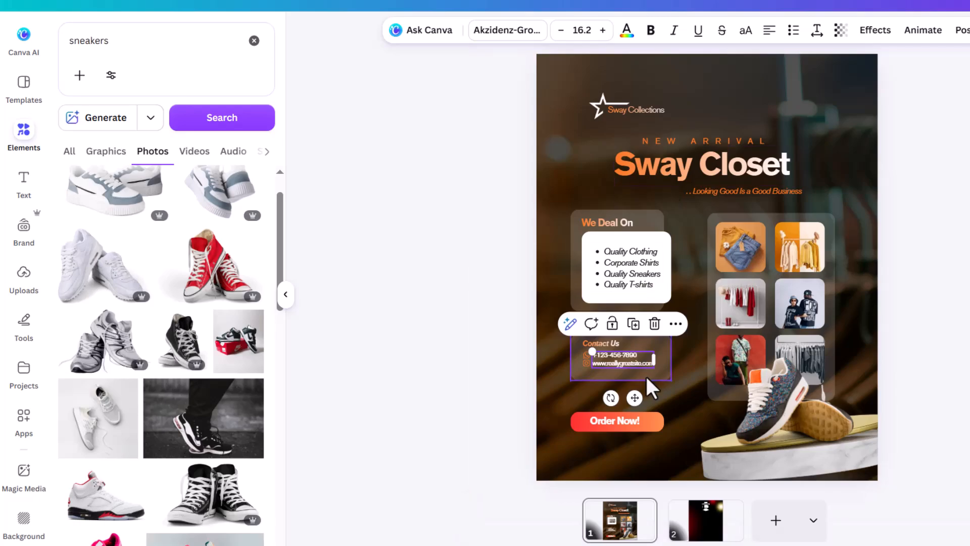
Step: Set the letter spacing of the phone and website lines to 22
scroll(628, 372, "up", 5)
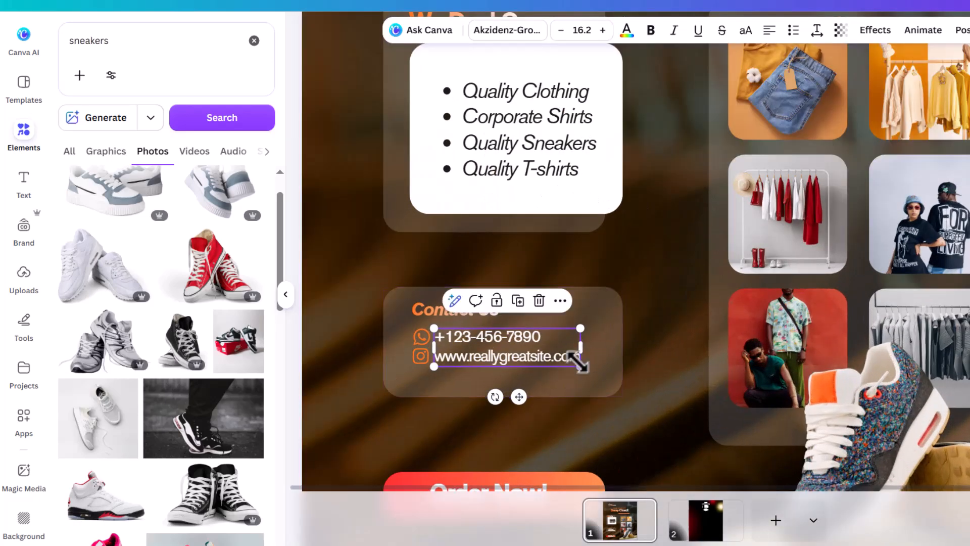
left_click(817, 31)
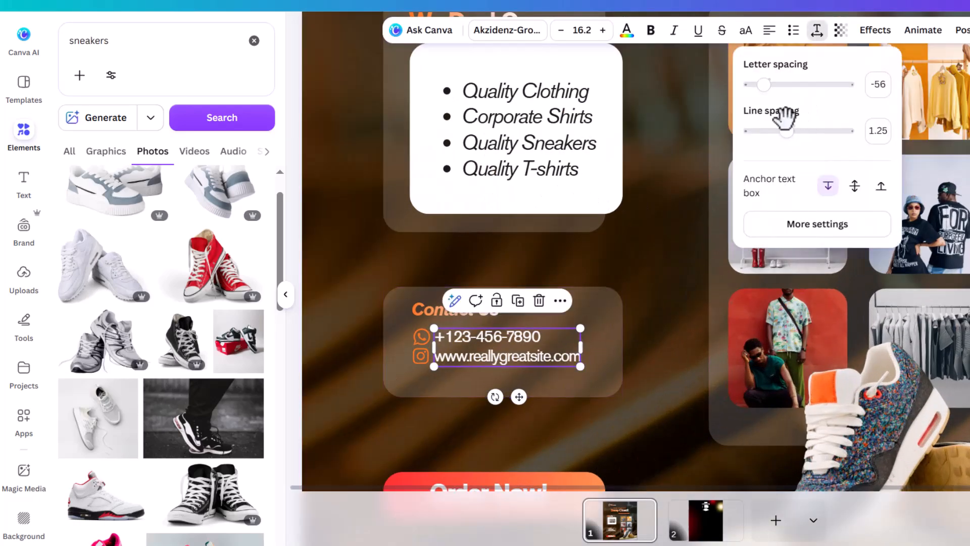
left_click_drag(768, 86, 770, 89)
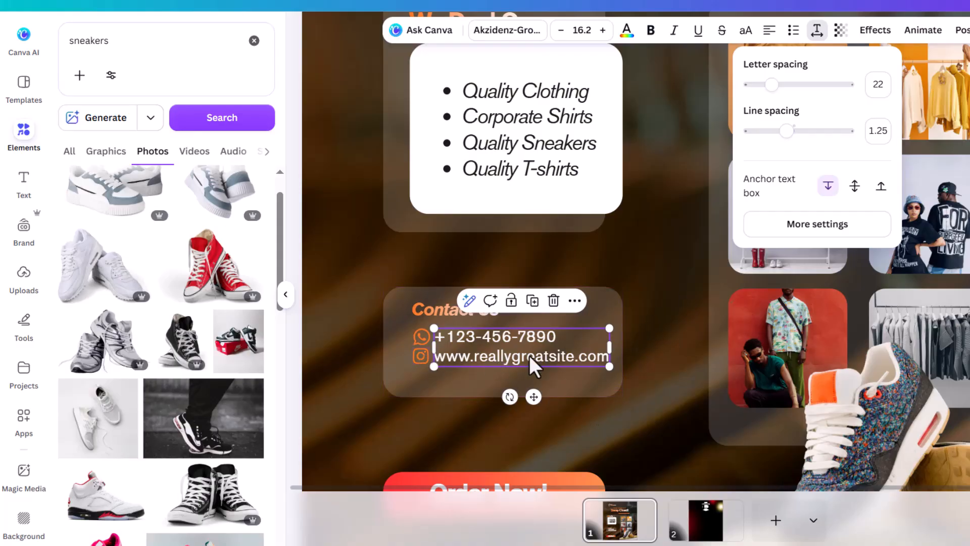
scroll(485, 361, "up", 3)
left_click(485, 360)
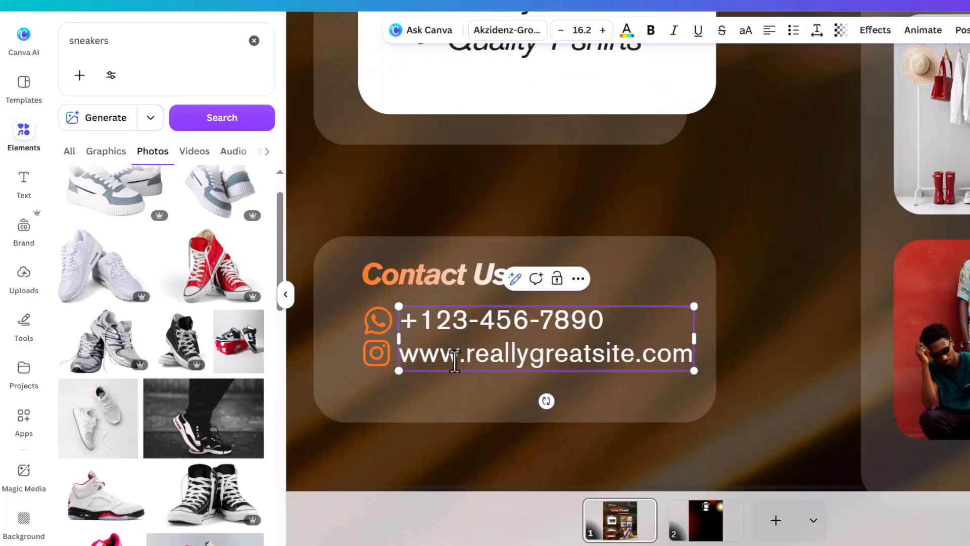
left_click_drag(468, 355, 407, 354)
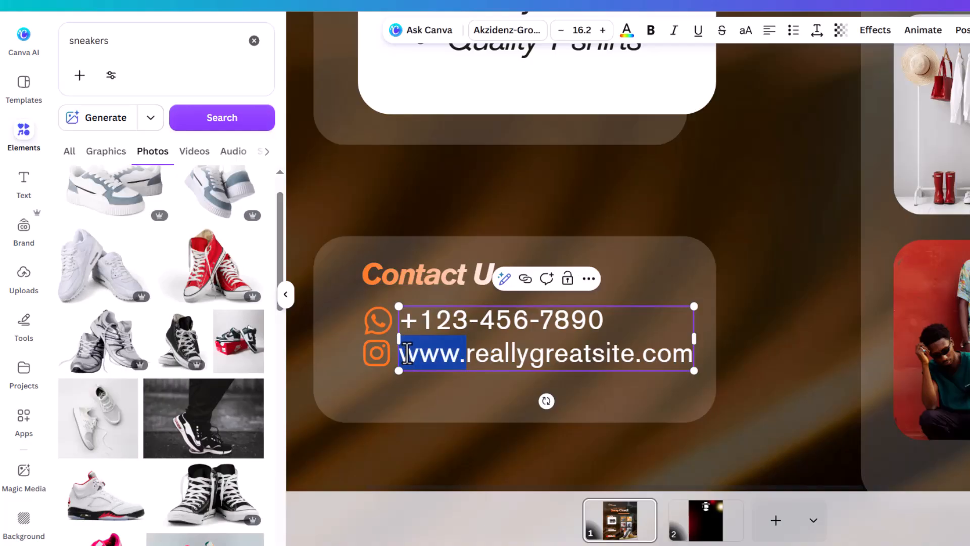
key("BackSpace")
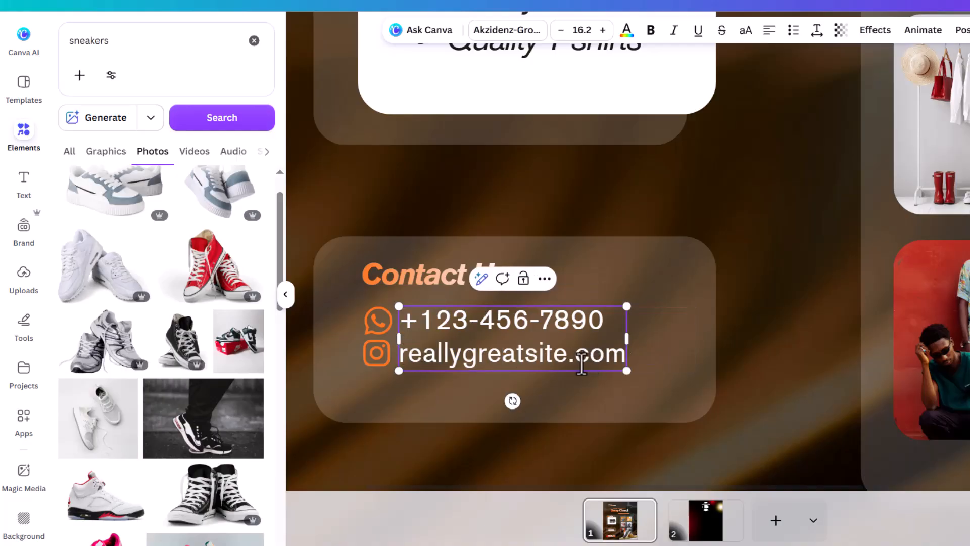
left_click_drag(629, 306, 687, 302)
Step: Tighten the letter spacing of both contact lines to -42
left_click(600, 321)
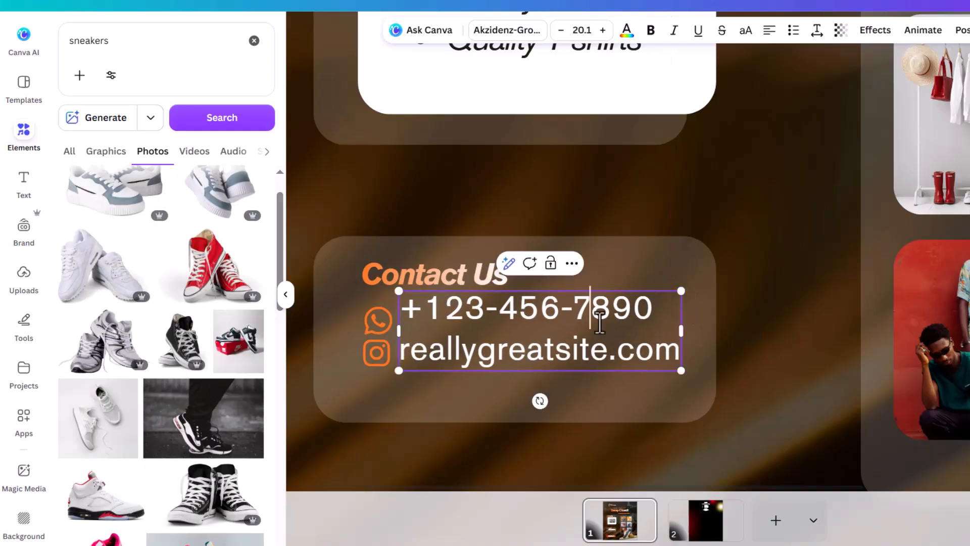
key("ctrl+a")
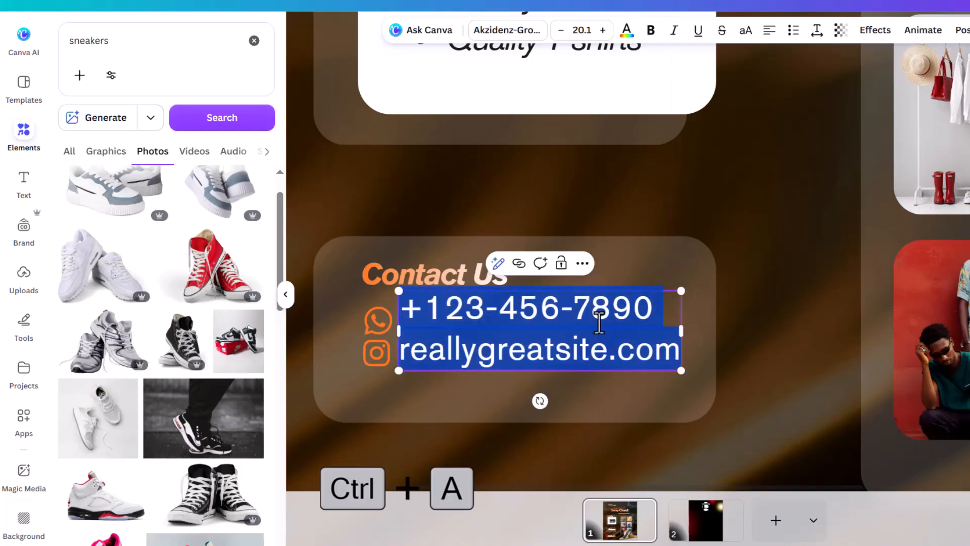
left_click(817, 30)
left_click_drag(788, 84, 765, 84)
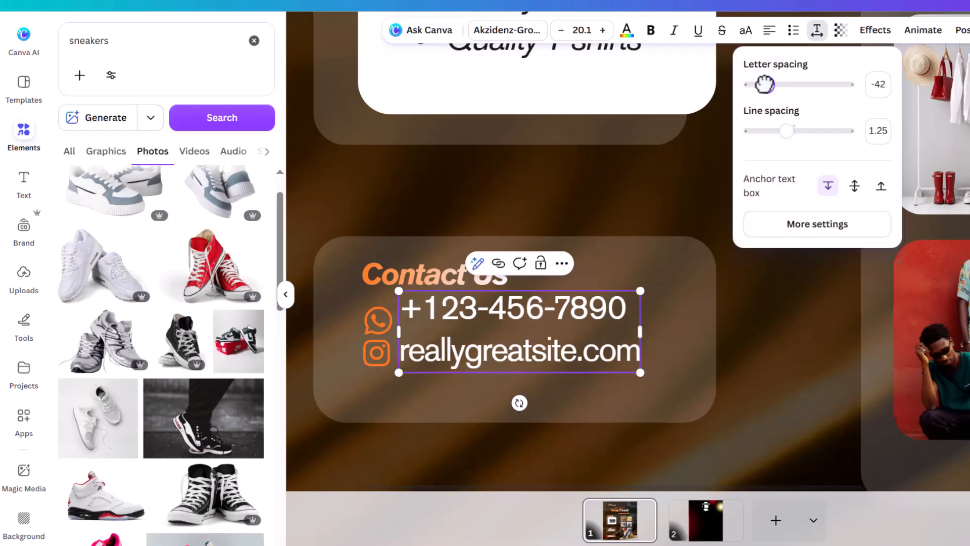
key("Escape")
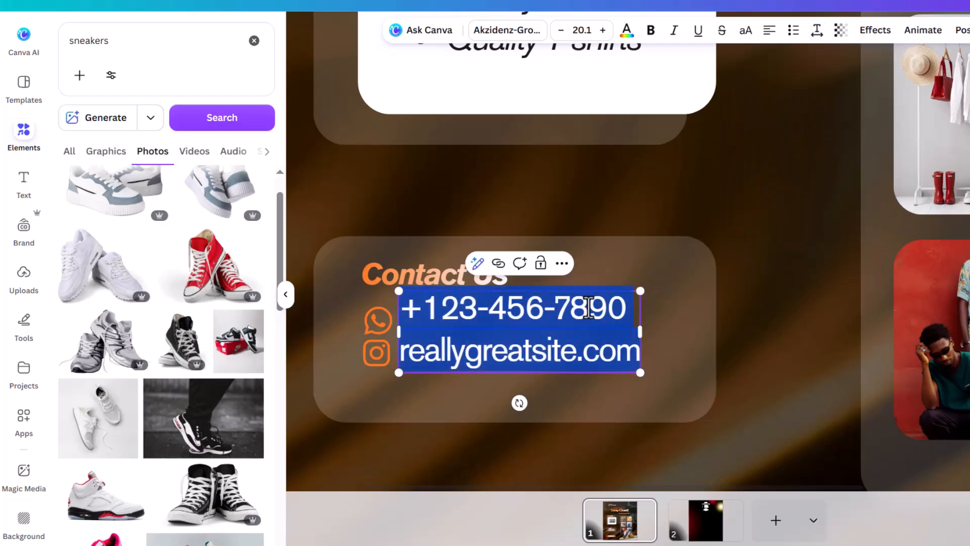
Step: Move the contact text down so the phone line sits level with the WhatsApp icon
left_click(651, 279)
left_click(581, 305)
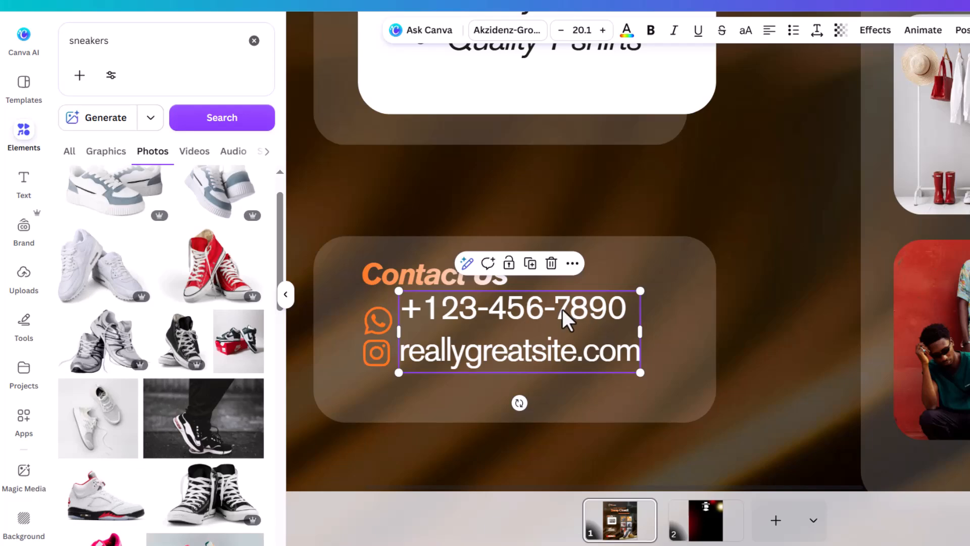
left_click_drag(562, 308, 560, 318)
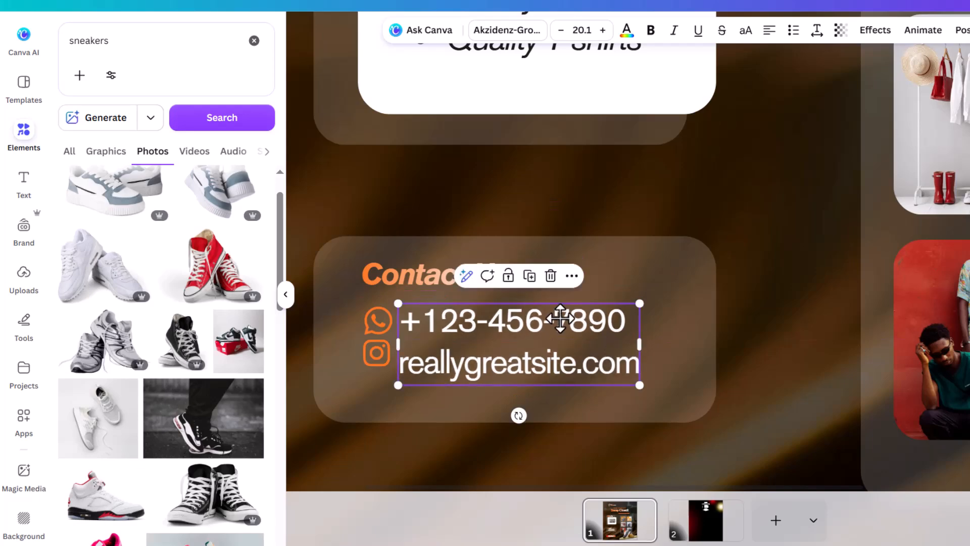
Step: Reduce the line spacing of the contact text to 0.92 so the website line sits beside the Instagram icon
scroll(413, 359, "up", 2)
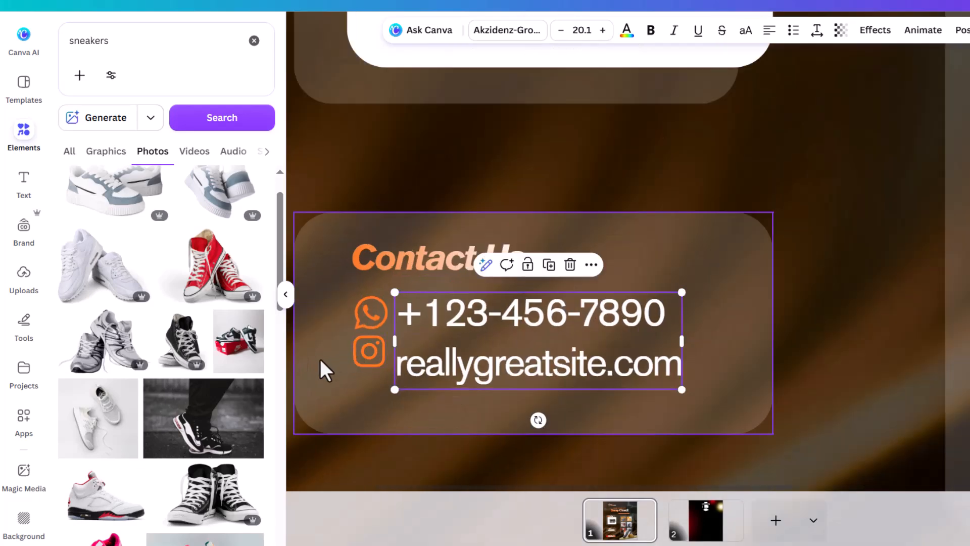
scroll(329, 364, "up", 3)
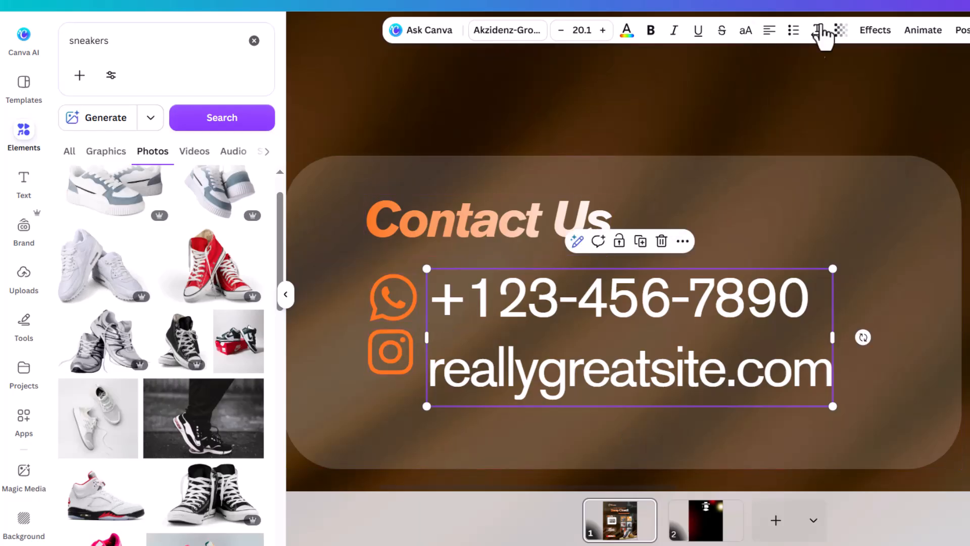
left_click(815, 31)
left_click_drag(774, 130, 769, 135)
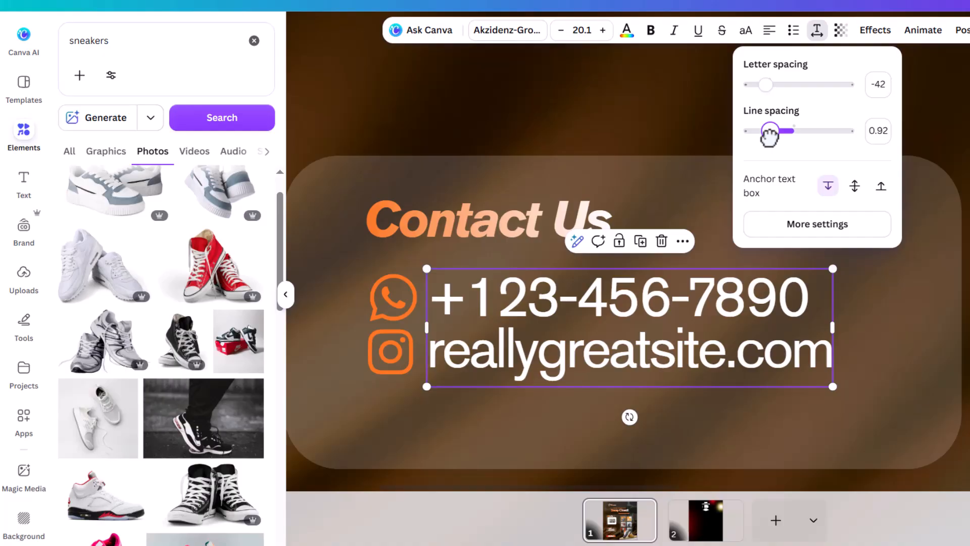
Step: Shift the contact text closer to the WhatsApp and Instagram icons and enlarge it to about size 20.9
left_click(398, 311)
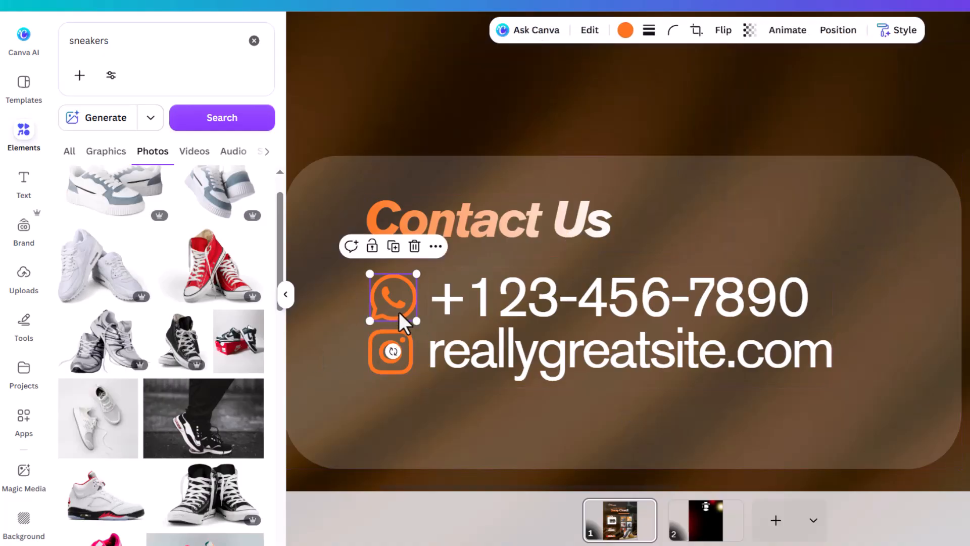
left_click(388, 360, "shift")
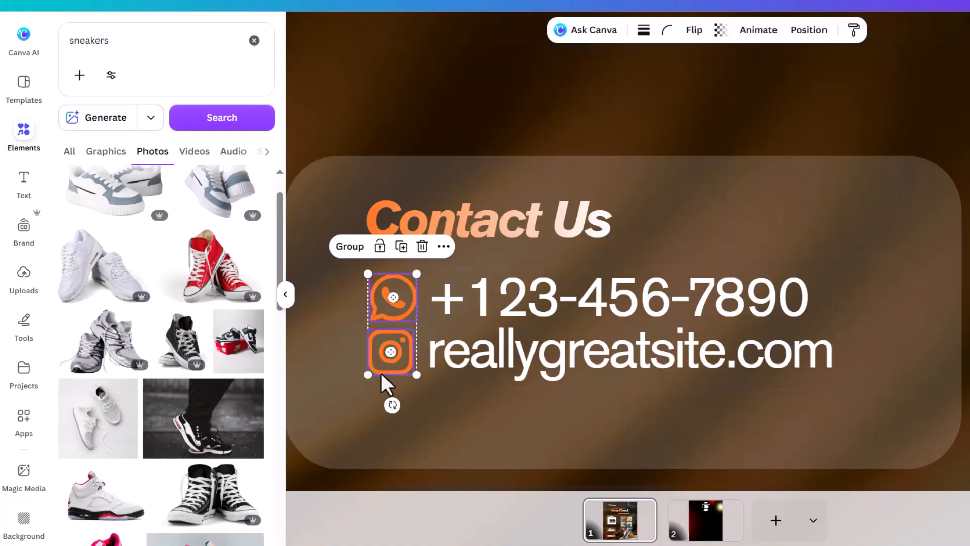
left_click(508, 298)
left_click_drag(553, 297, 546, 297)
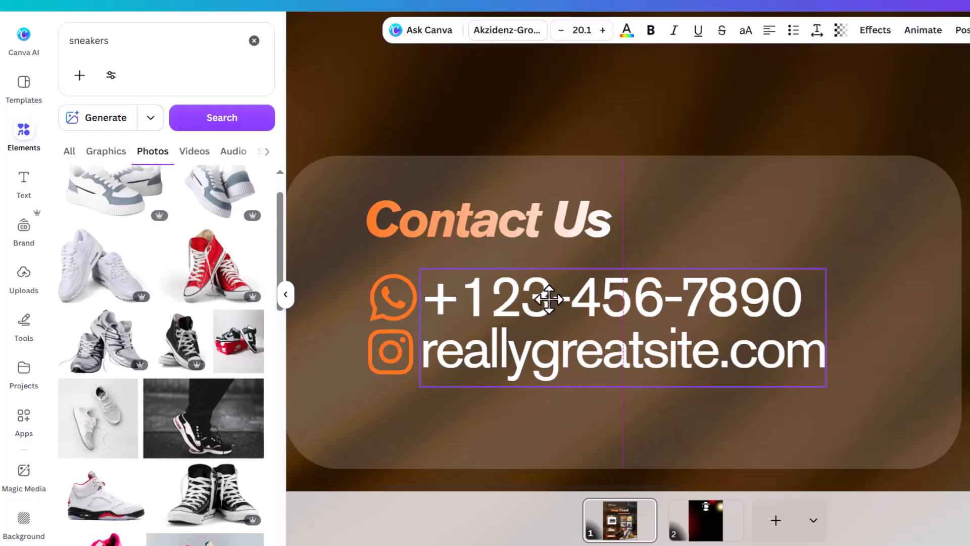
left_click_drag(823, 387, 840, 389)
scroll(645, 329, "down", 5)
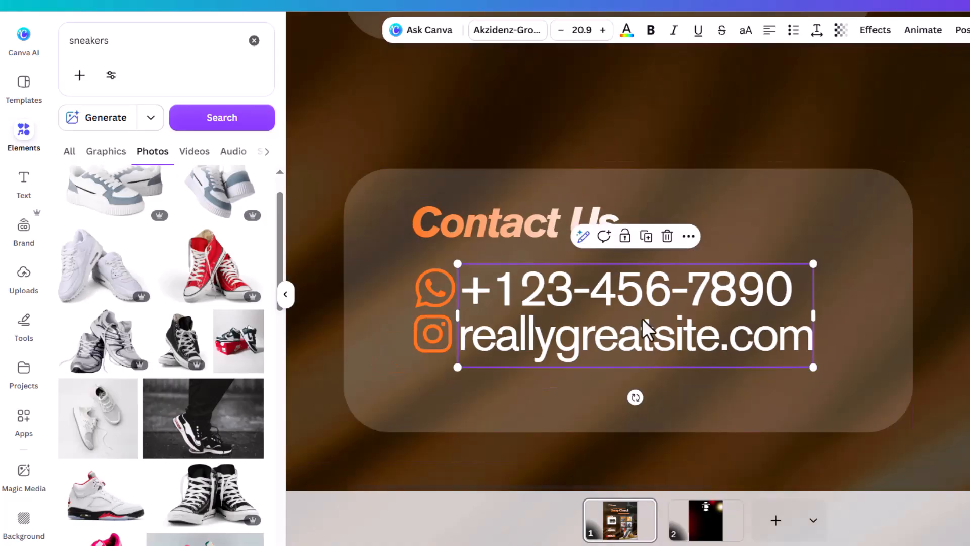
scroll(616, 293, "down", 4)
left_click(960, 303)
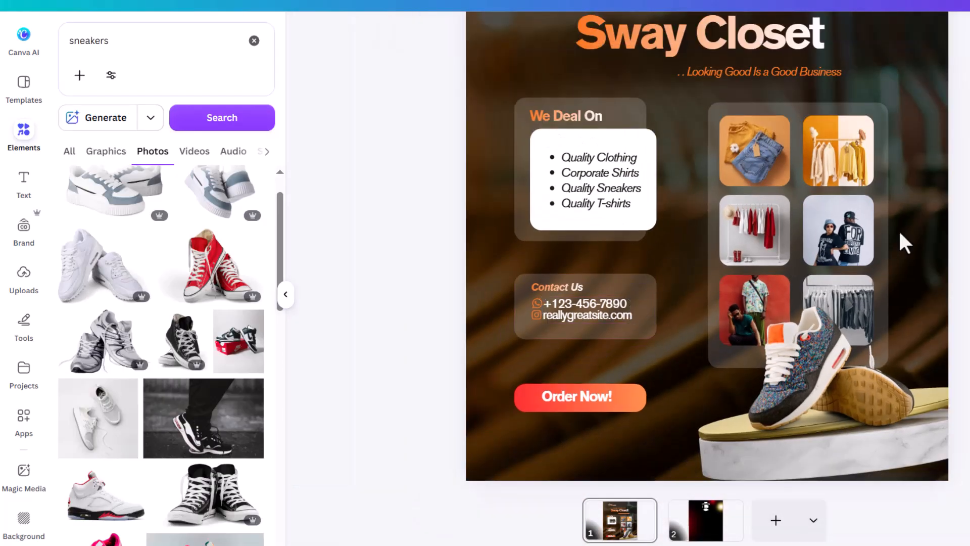
Step: Move the large red glow from page 2 onto the flyer on page 1 and place it over the left edge
scroll(691, 251, "down", 3)
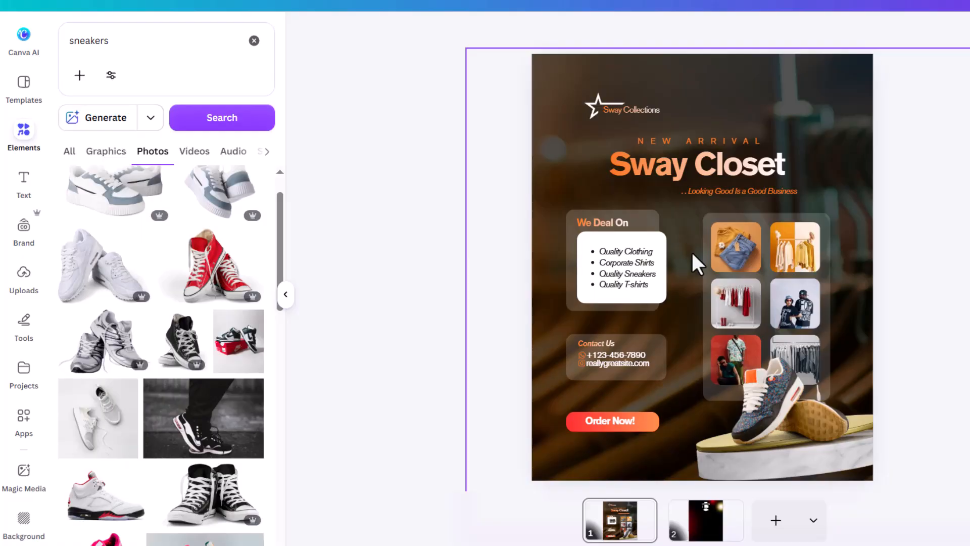
left_click(715, 518)
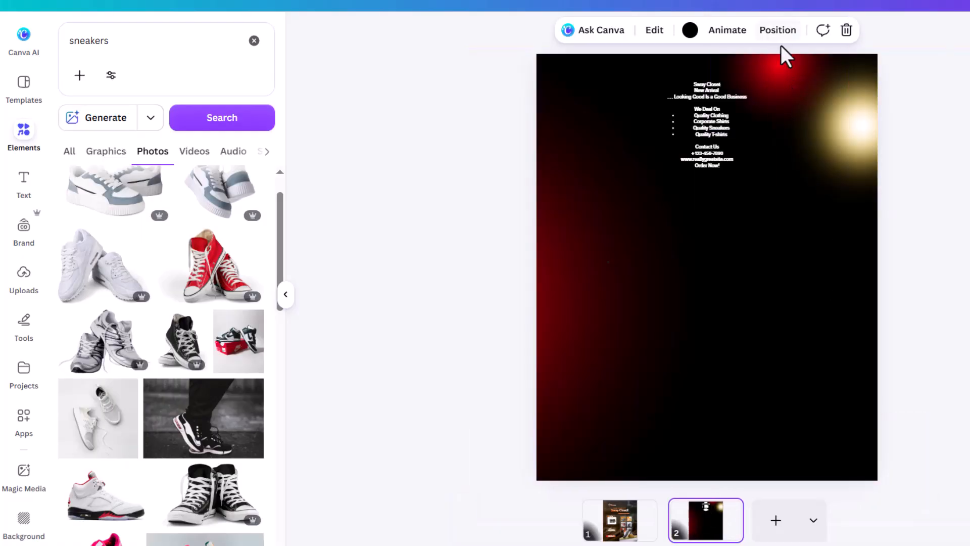
left_click_drag(760, 307, 673, 289)
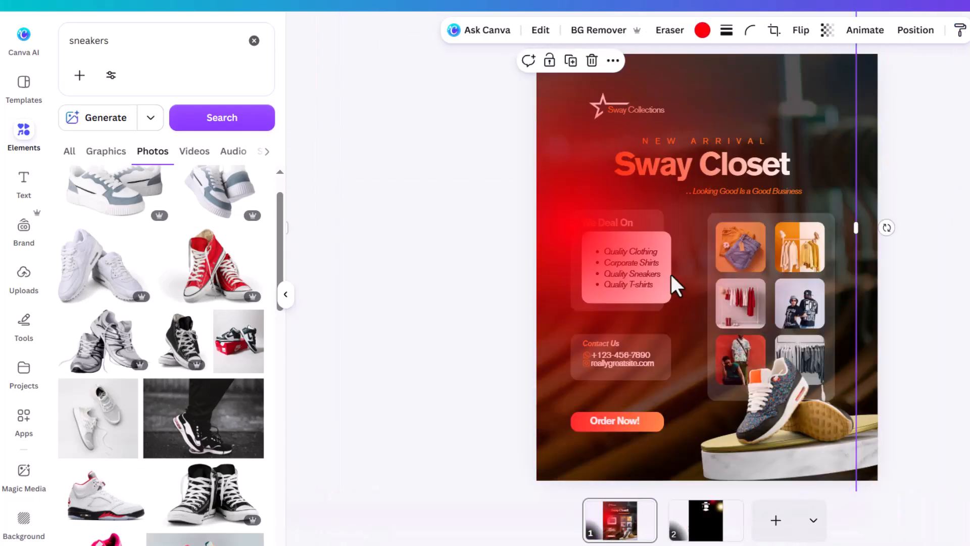
left_click_drag(802, 149, 640, 161)
Step: Bring the yellow glow from page 2 onto the flyer, enlarge it and place it mostly beyond the lower-right corner
left_click(705, 520)
left_click(852, 151)
left_click_drag(847, 143, 633, 505)
left_click_drag(948, 212, 616, 129)
left_click_drag(781, 278, 959, 354)
left_click_drag(823, 303, 935, 348)
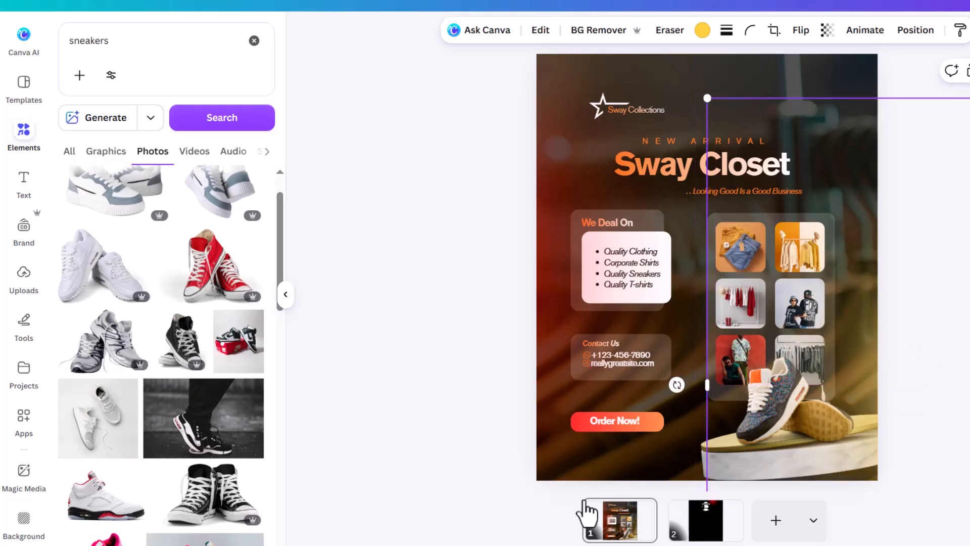
left_click(620, 523)
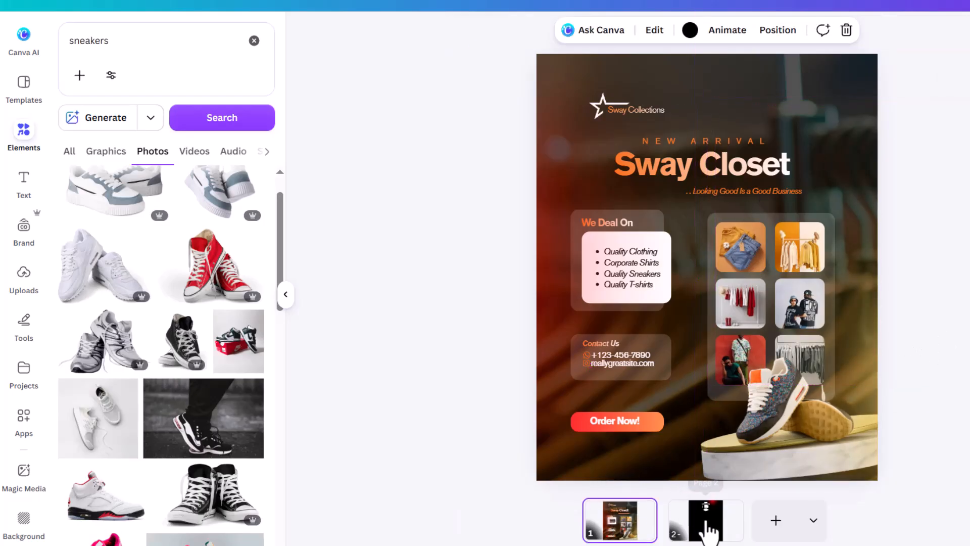
Step: Bring the remaining red glow from page 2 onto the flyer, enlarge it and place it along the upper right edge
left_click(706, 521)
left_click(801, 72)
left_click_drag(803, 252, 622, 524)
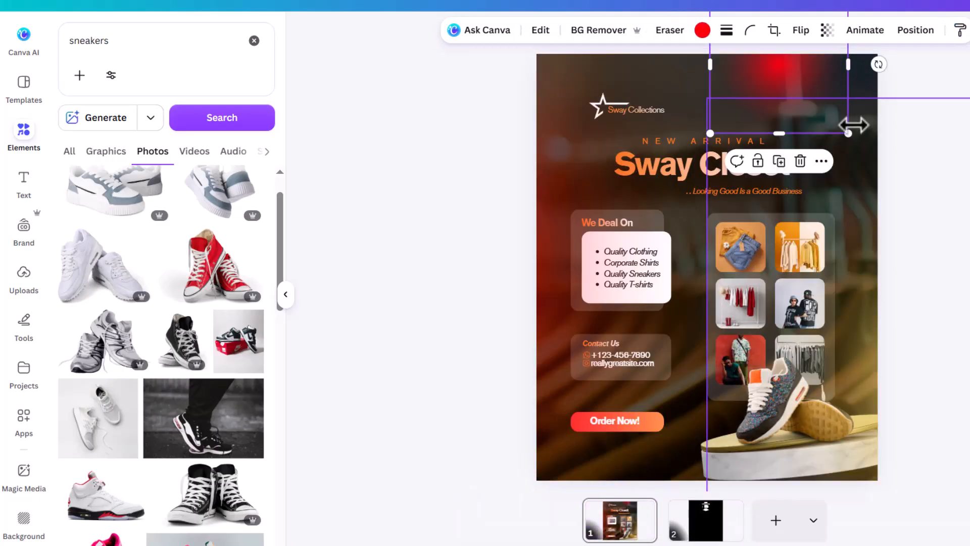
left_click_drag(851, 133, 969, 325)
left_click_drag(710, 83, 900, 86)
left_click(920, 430)
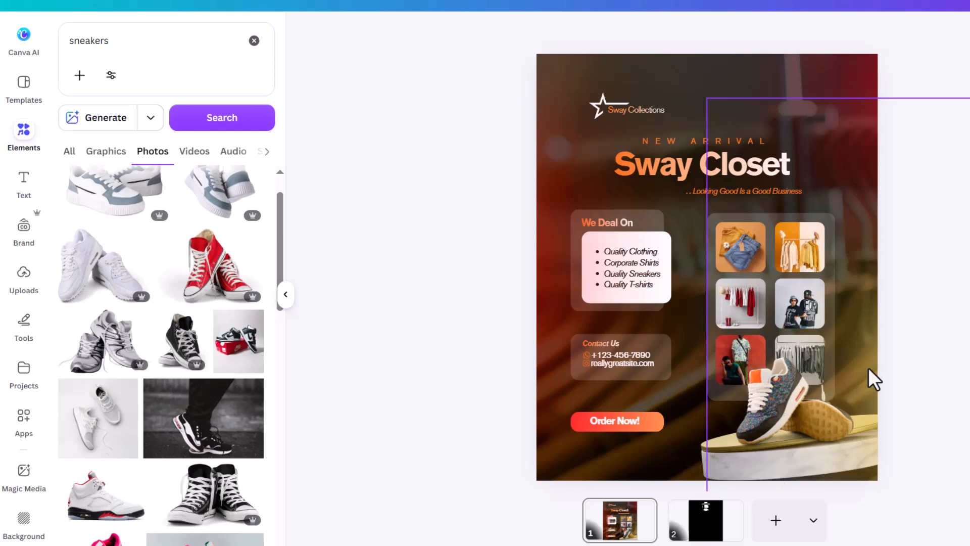
Step: Select the sneakers and the marble pedestal together and enlarge both slightly at the flyer's lower-right corner
left_click(874, 379)
left_click(718, 467)
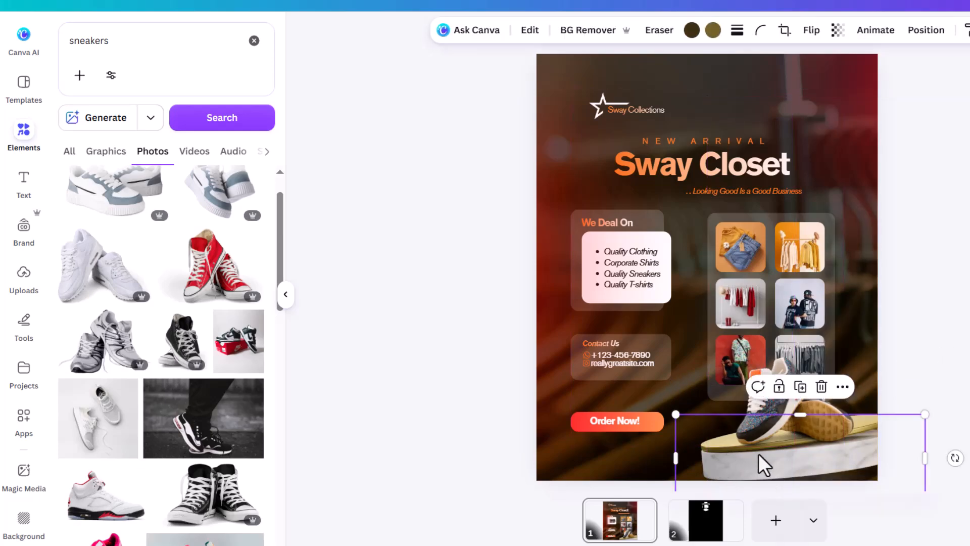
key("ctrl+minus")
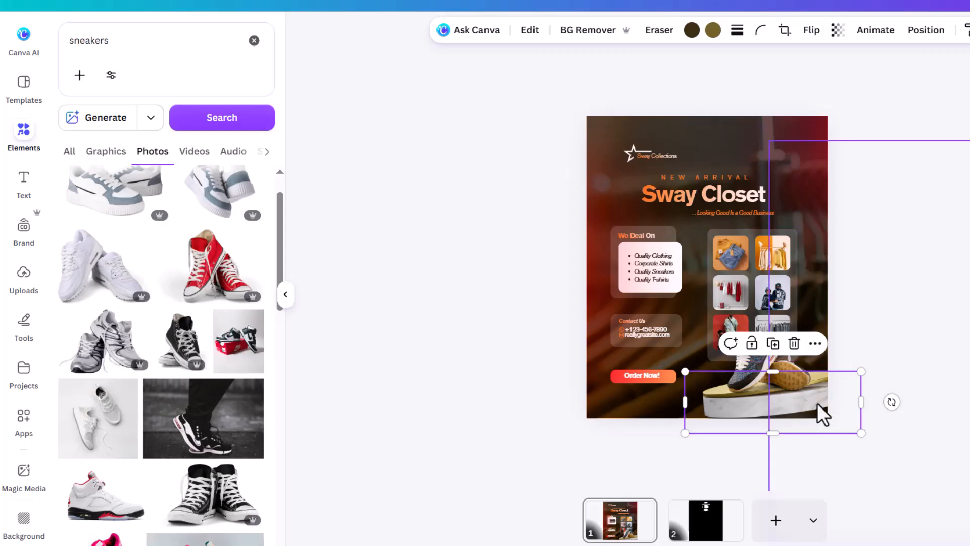
scroll(735, 414, "up", 2)
left_click(793, 429)
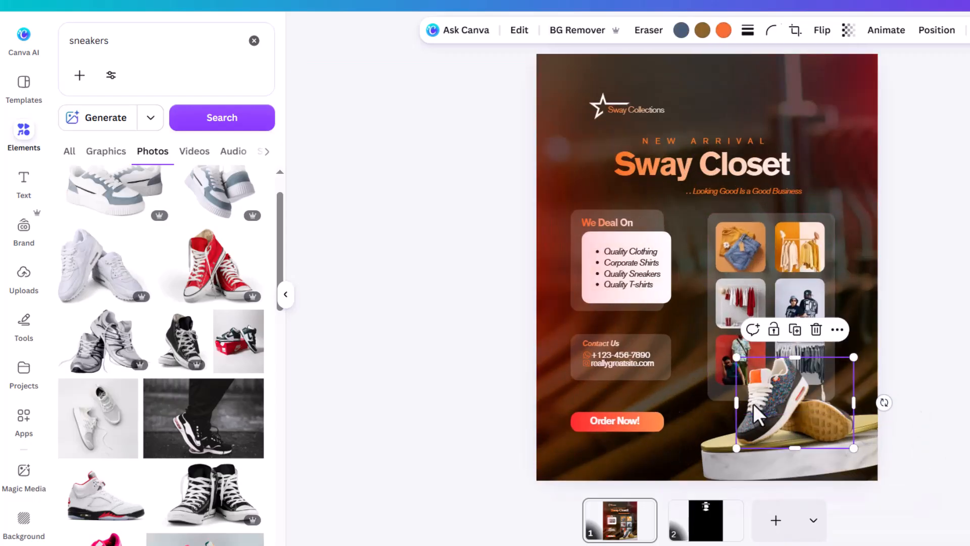
scroll(803, 422, "down", 2)
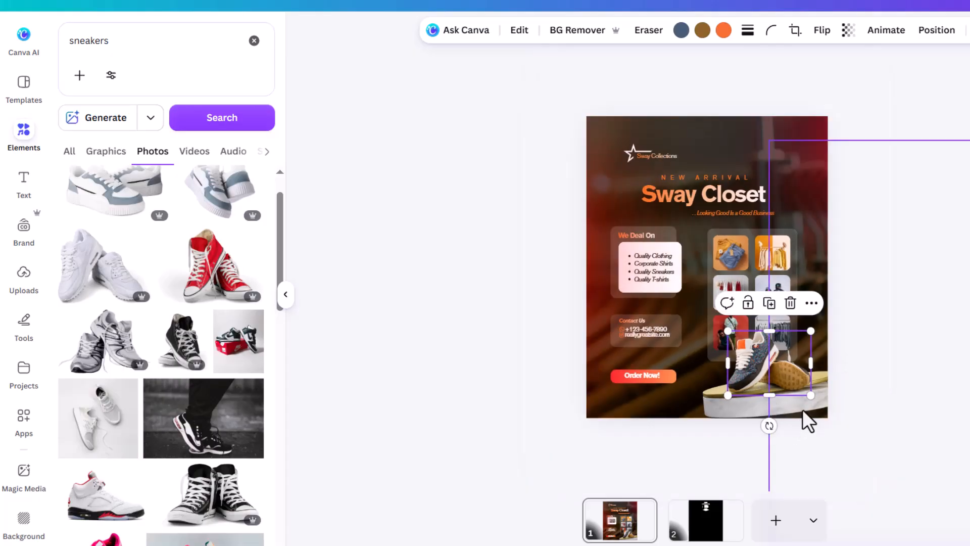
left_click(737, 424, "shift")
left_click_drag(860, 431, 883, 442)
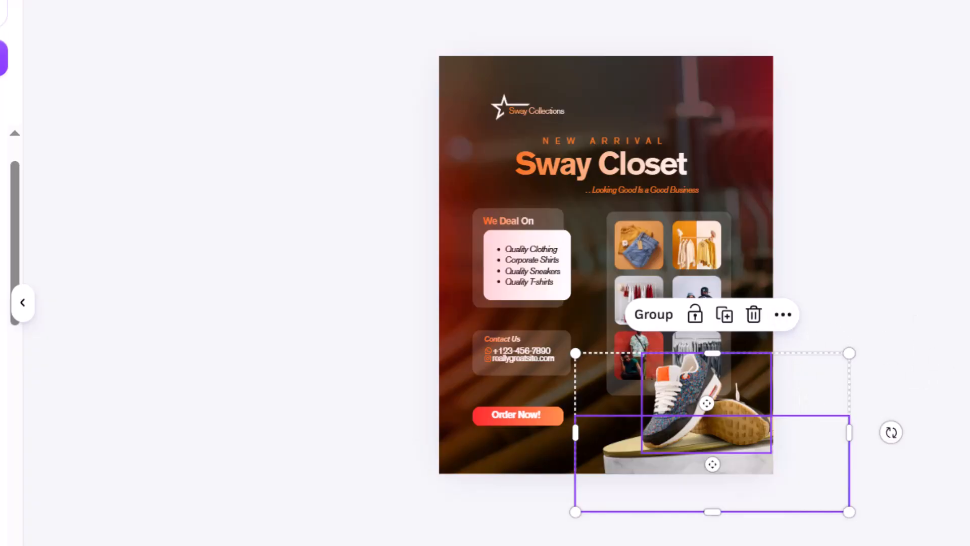
scroll(702, 433, "up", 3)
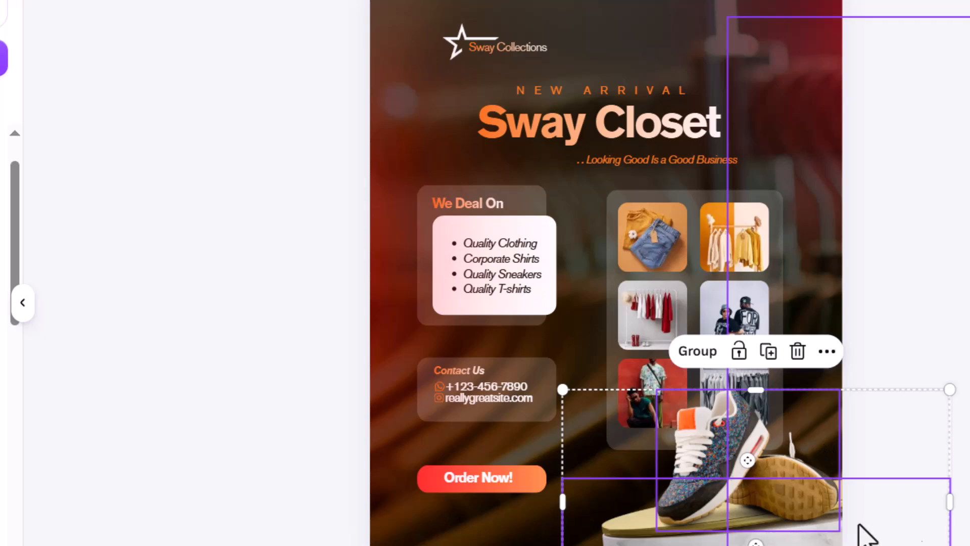
Step: Nudge the sneakers so that they rest on the pedestal's top surface
left_click(916, 443)
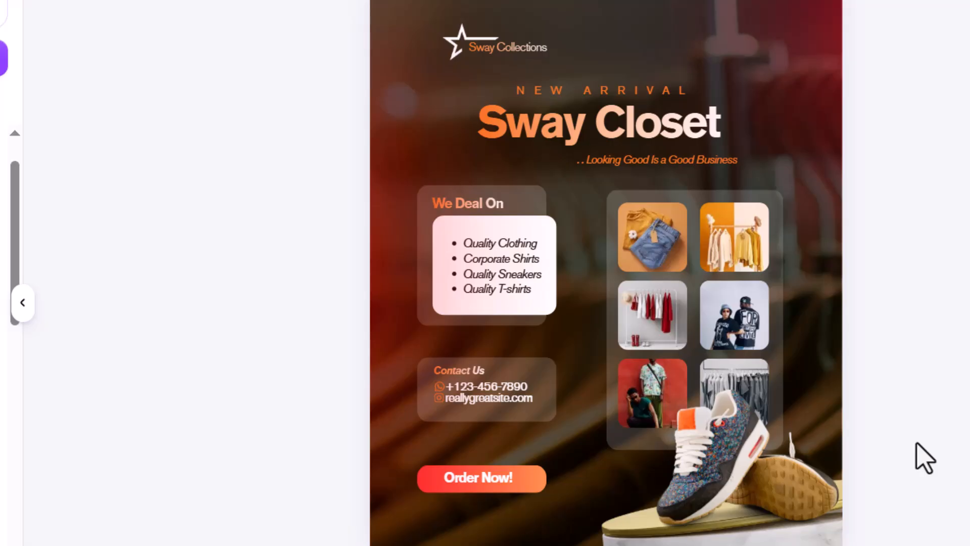
left_click(714, 494)
mouse_move(714, 494)
left_mouse_down()
mouse_move(689, 480)
mouse_move(714, 481)
left_mouse_up()
left_click(943, 487)
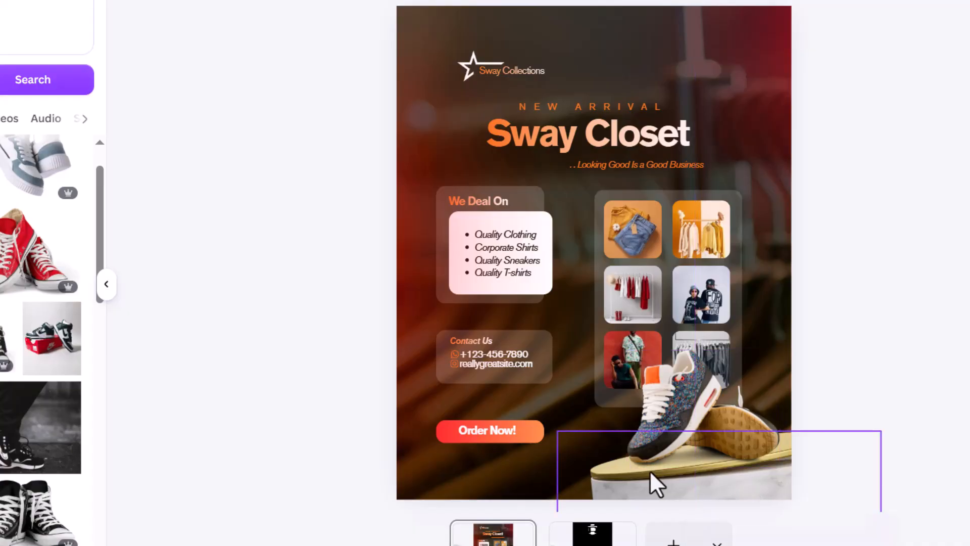
left_click(682, 418)
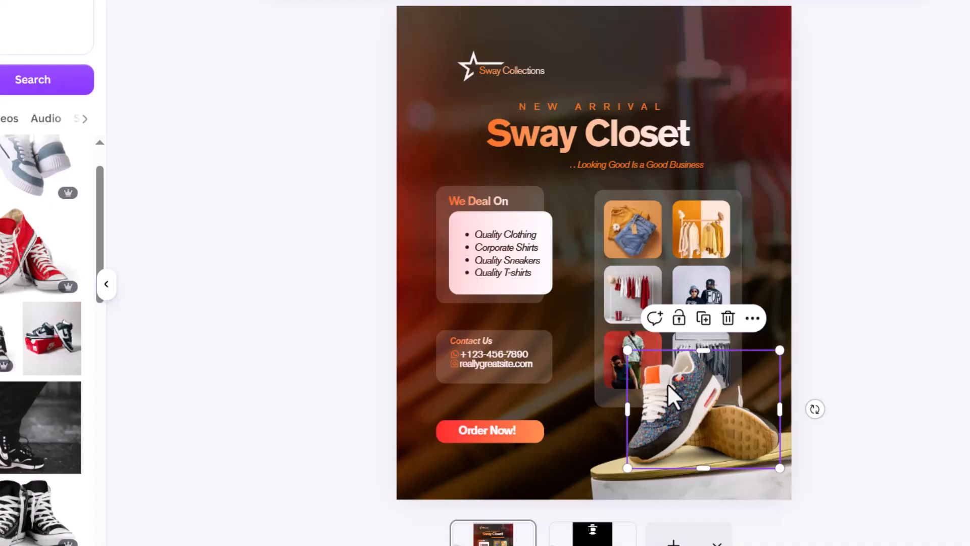
mouse_move(680, 391)
left_mouse_down()
mouse_move(667, 395)
mouse_move(677, 395)
left_mouse_up()
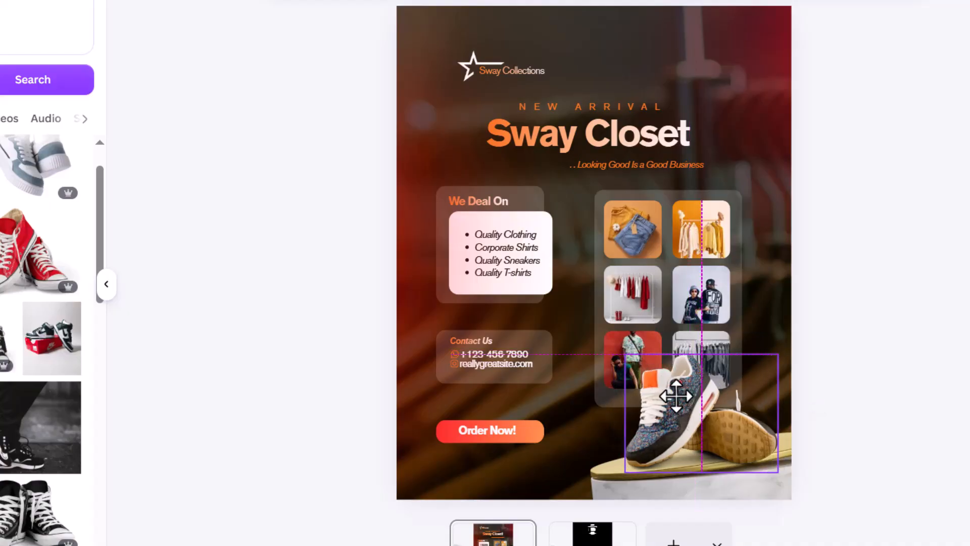
Step: Move the red glow farther beyond the flyer's left edge so it no longer tints the white service list card
scroll(524, 455, "up", 5)
scroll(505, 444, "up", 2)
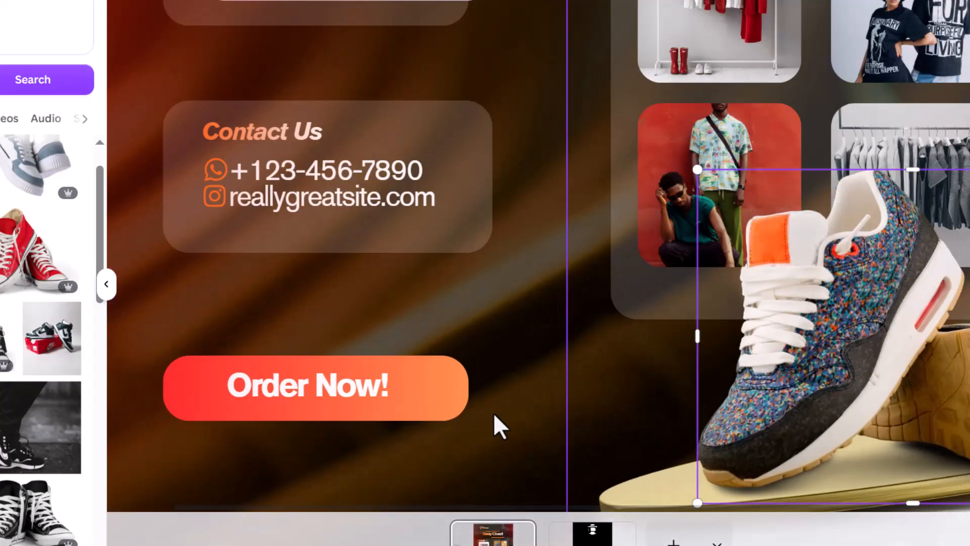
scroll(479, 310, "down", 6)
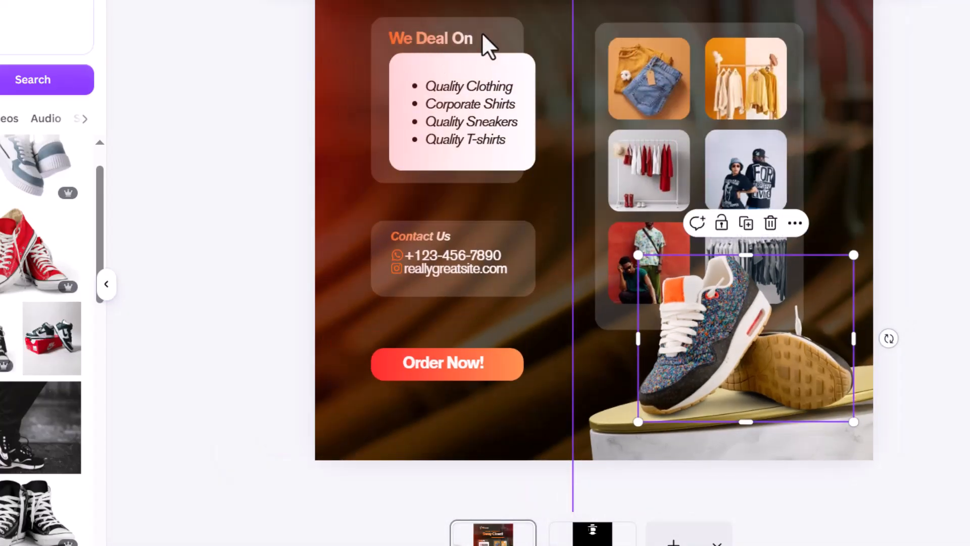
left_click(501, 32)
left_click_drag(347, 165, 223, 151)
left_click(518, 217)
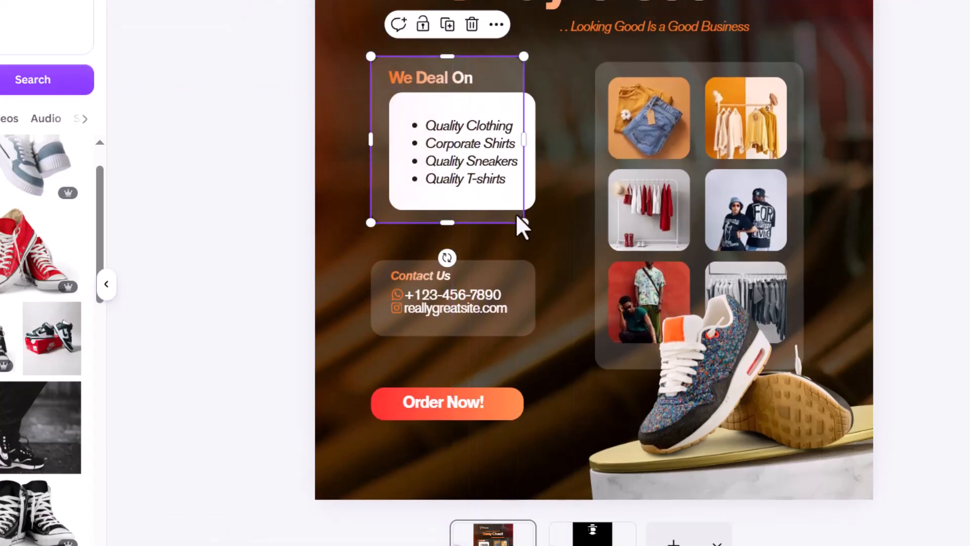
left_click(484, 271)
left_click(419, 280, "shift")
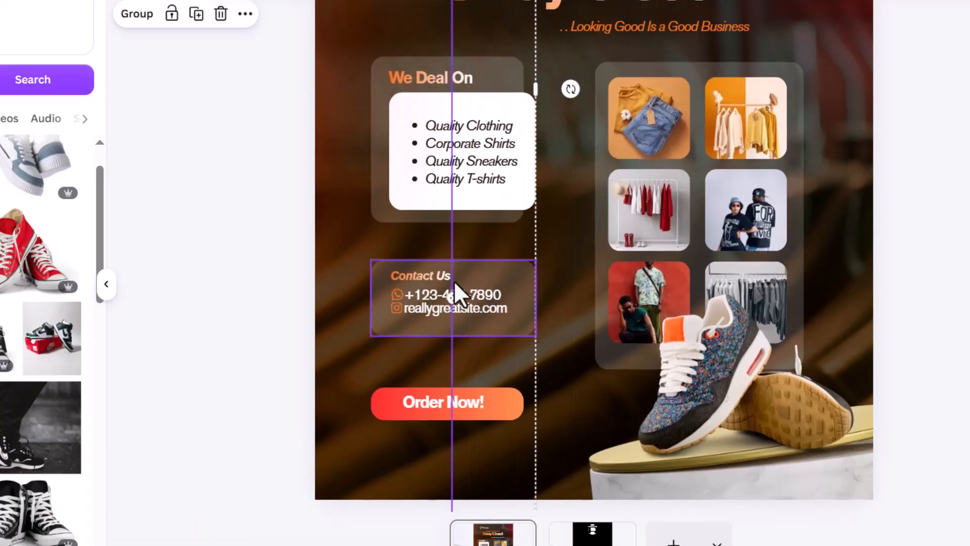
left_click(473, 280)
left_click_drag(374, 235, 278, 220)
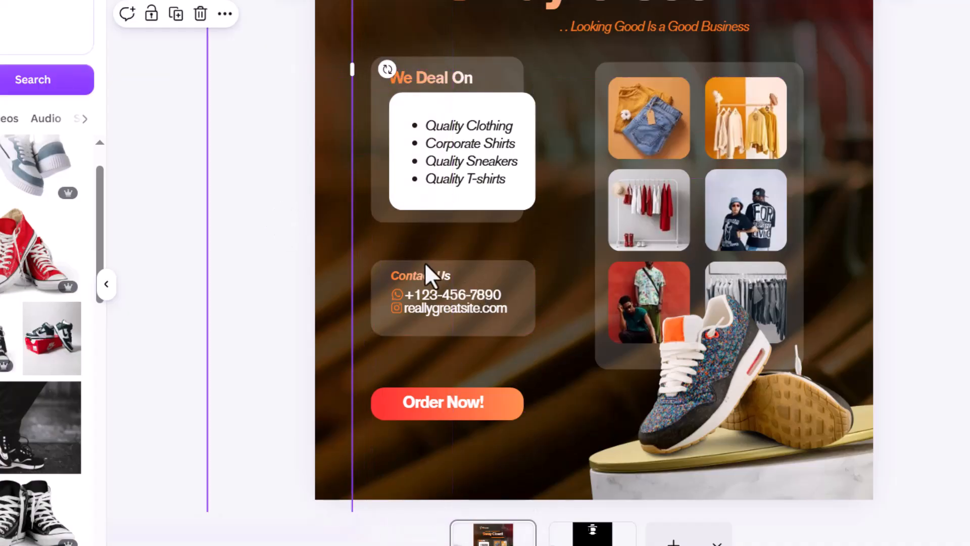
Step: Move the Contact Us panel with its heading, icons and contact text up closer to the We Deal On panel
left_click(422, 276)
left_click(450, 300, "shift")
left_click(518, 292, "shift")
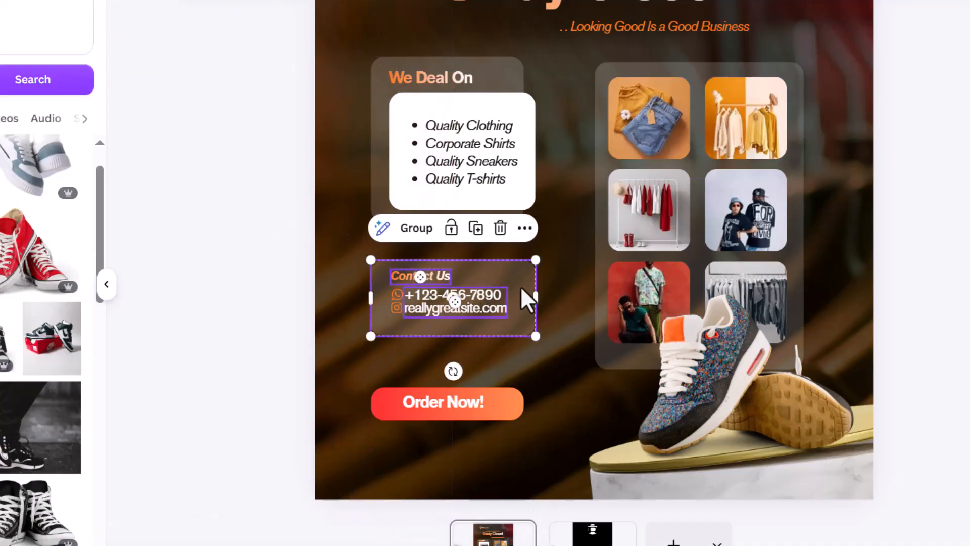
left_click(404, 293, "shift")
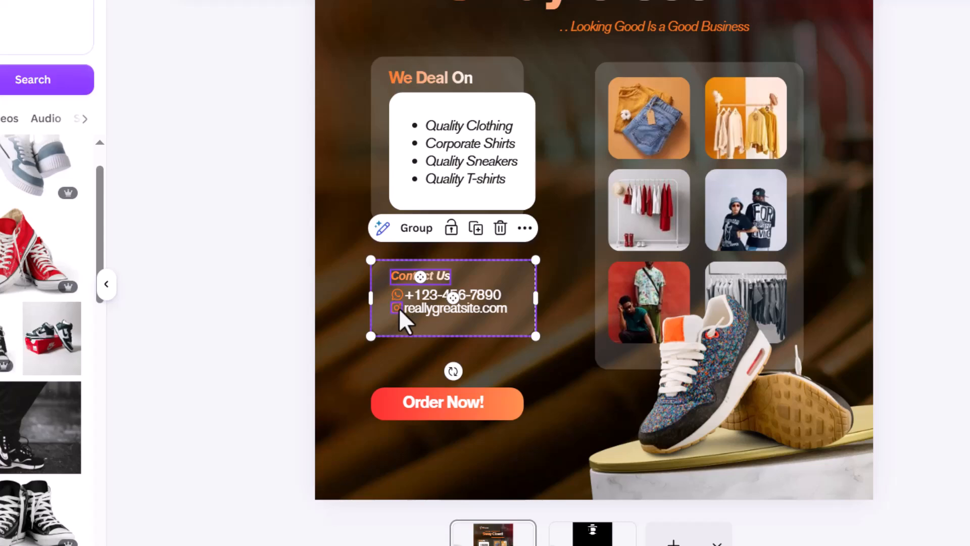
left_click_drag(517, 292, 516, 272)
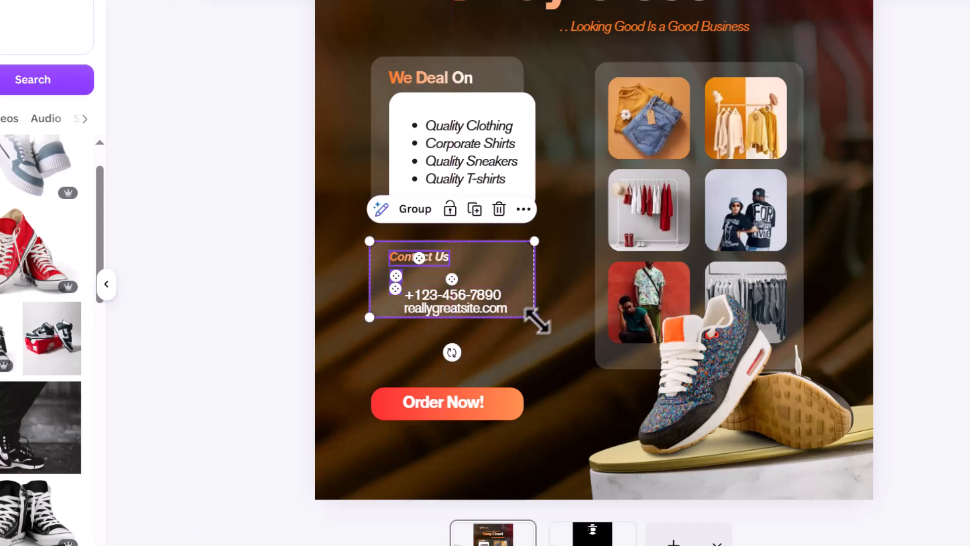
left_click(479, 302)
left_click_drag(480, 302, 481, 282)
Step: Move the Order Now! bar and its text up beneath the contact panel and make the bar taller
left_click(458, 393)
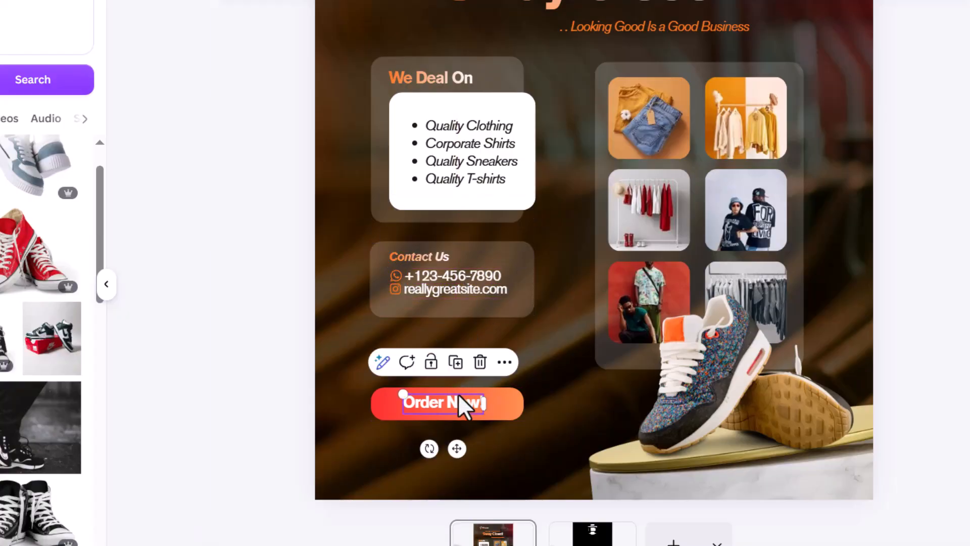
left_click(508, 405)
left_click_drag(508, 405, 505, 369)
left_click(531, 381)
left_click(442, 356)
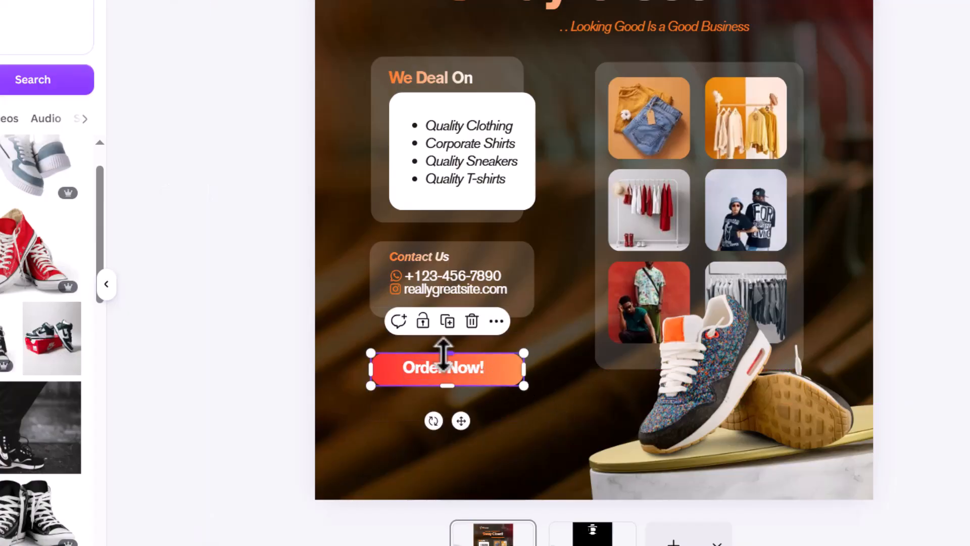
left_click_drag(446, 349, 446, 348)
left_click(461, 369)
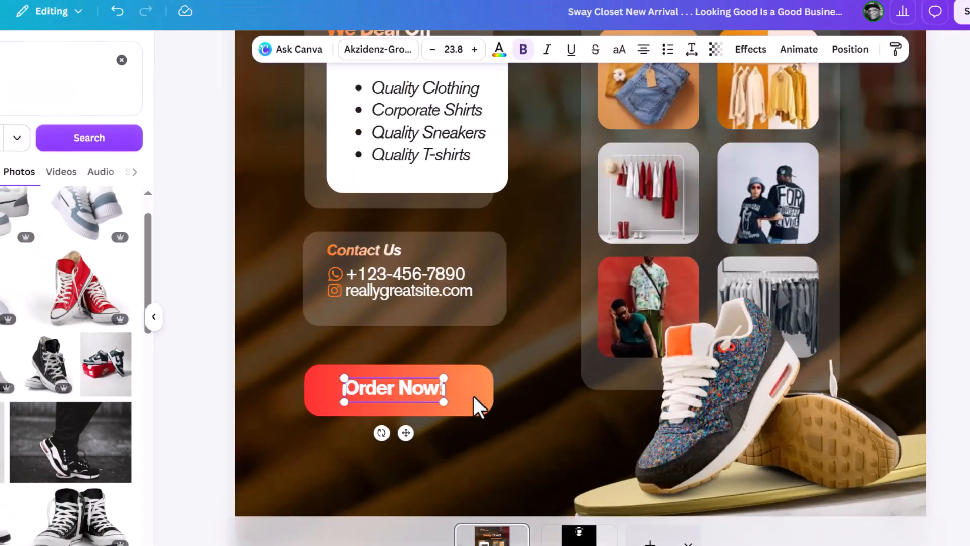
Step: Set the corner rounding of the Order Now! bar to 100
left_click(474, 396)
scroll(474, 395, "up", 2)
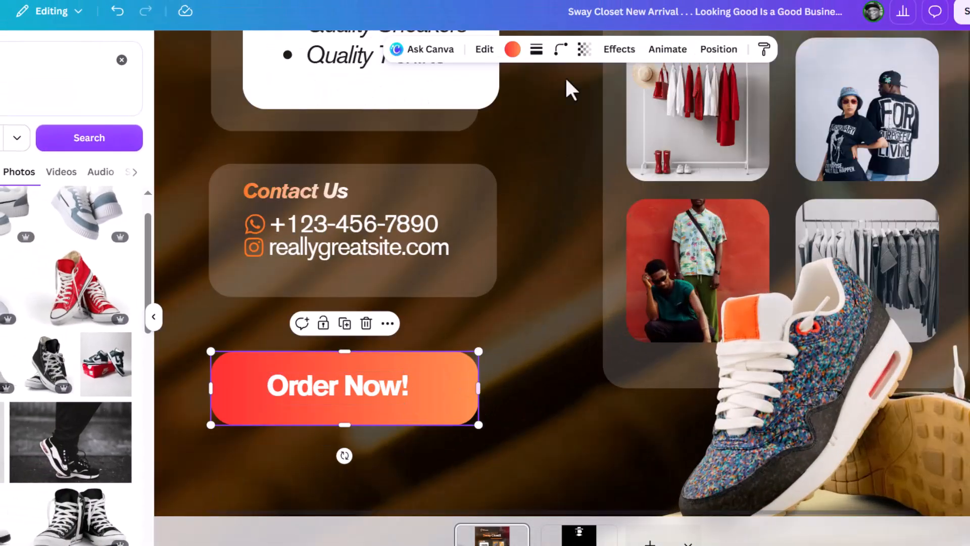
left_click(561, 50)
left_click_drag(517, 105, 736, 113)
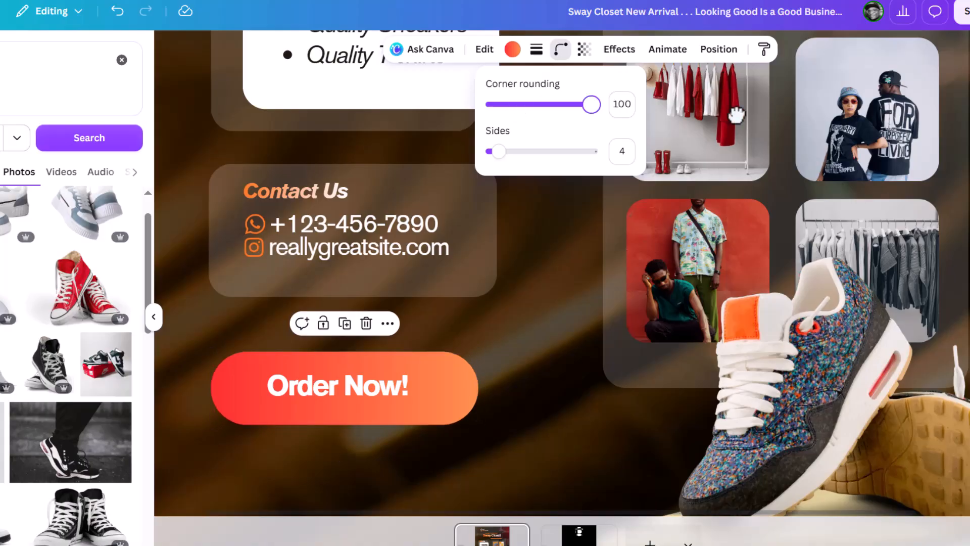
Step: Set the Order Now! bar's corner rounding to 16 and widen the bar to match the contact panel's width
left_click(395, 387)
left_click(449, 387)
left_click(561, 49)
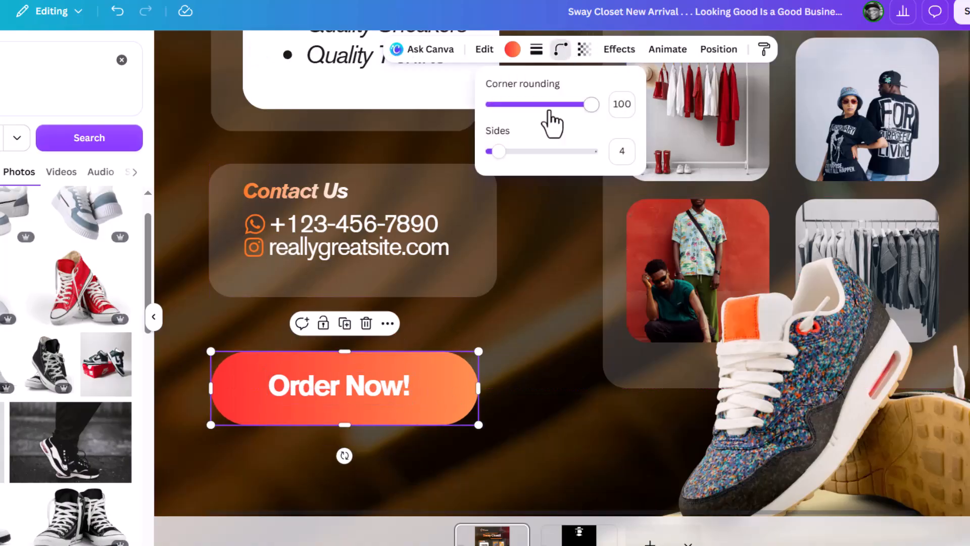
left_click_drag(595, 104, 507, 105)
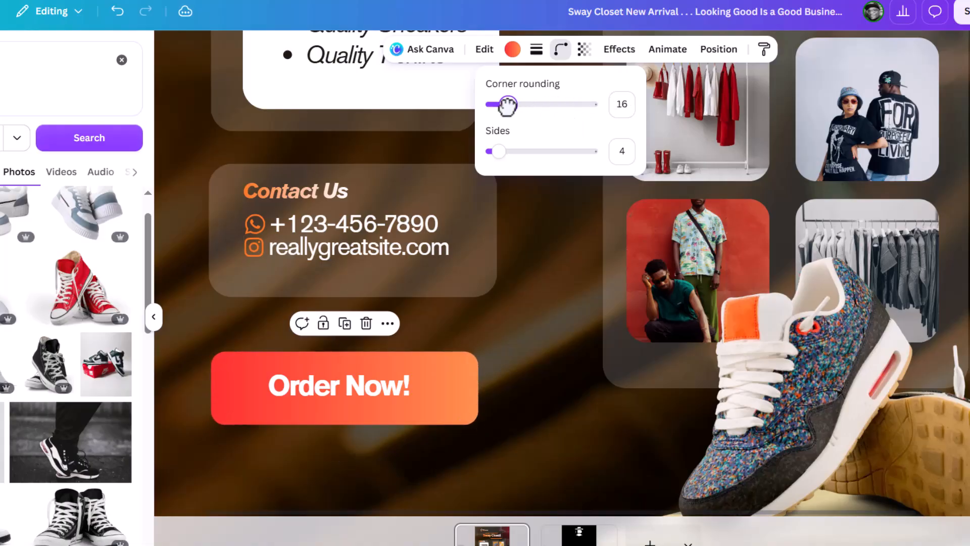
left_click_drag(480, 391, 498, 391)
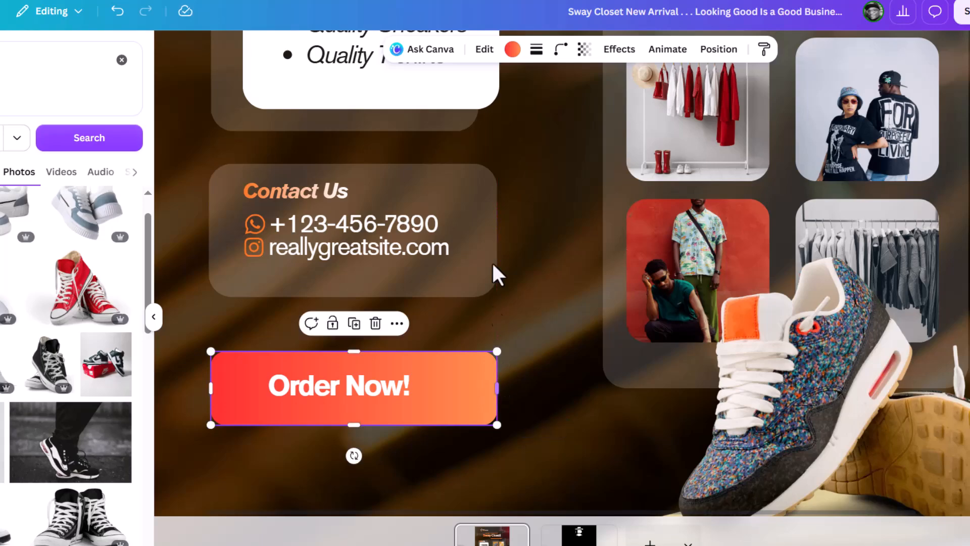
Step: Enlarge the phone and website text together with its icons inside the Contact Us panel to font size 22.7
left_click(390, 222)
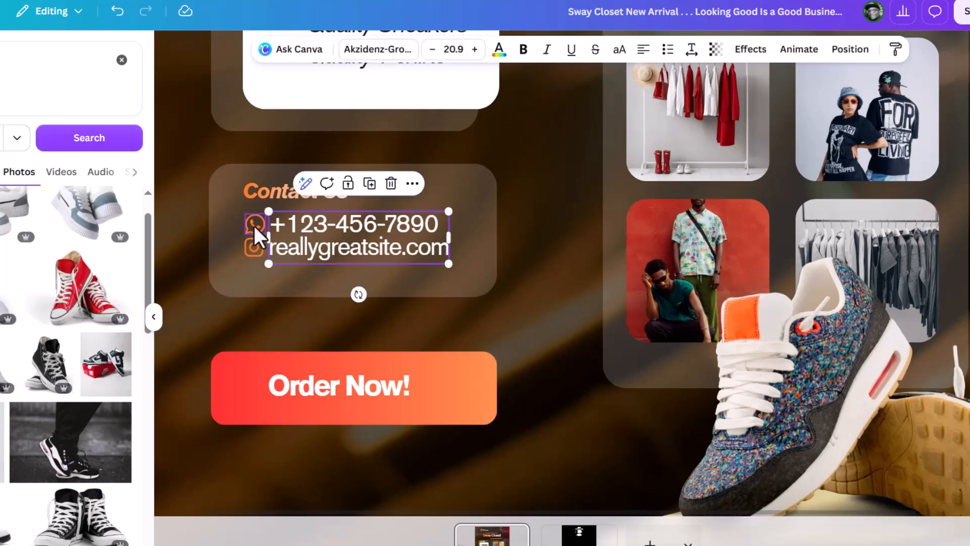
left_click(253, 226, "shift")
left_click_drag(449, 263, 466, 268)
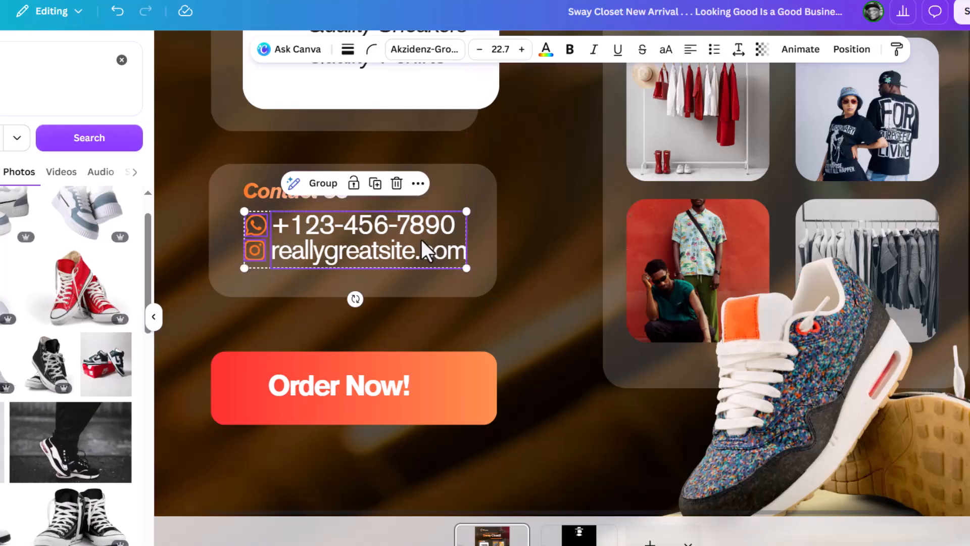
Step: Show the rulers and place a vertical guide at 143, along the left edge of the white service list card
scroll(437, 225, "down", 4)
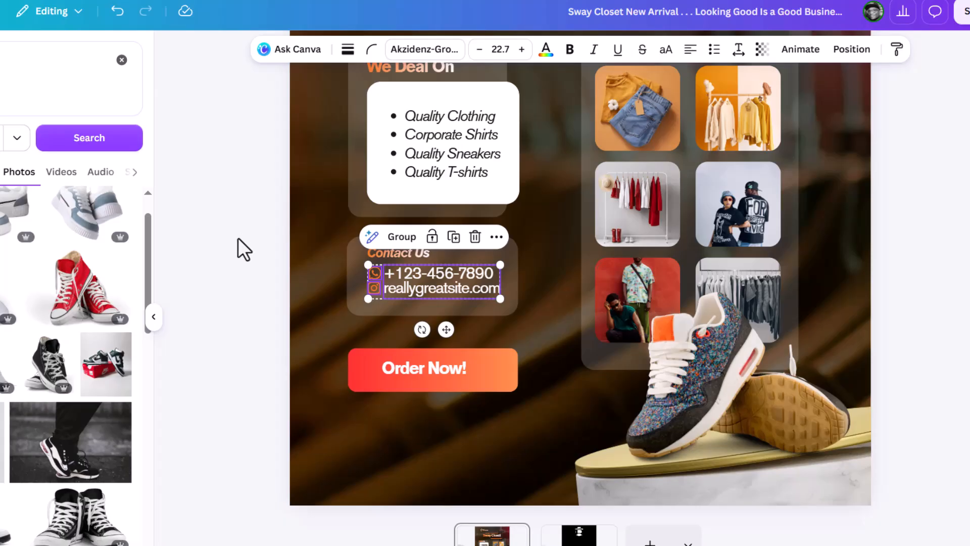
key("shift+r")
left_click_drag(169, 241, 373, 251)
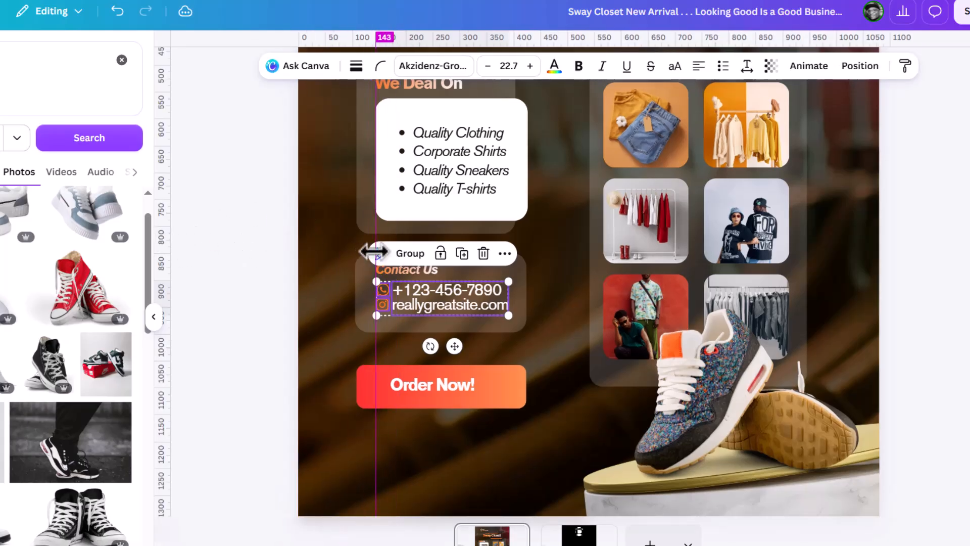
Step: Move the Sway Collections logo up to the vertical guide and shrink it slightly
scroll(373, 177, "up", 6)
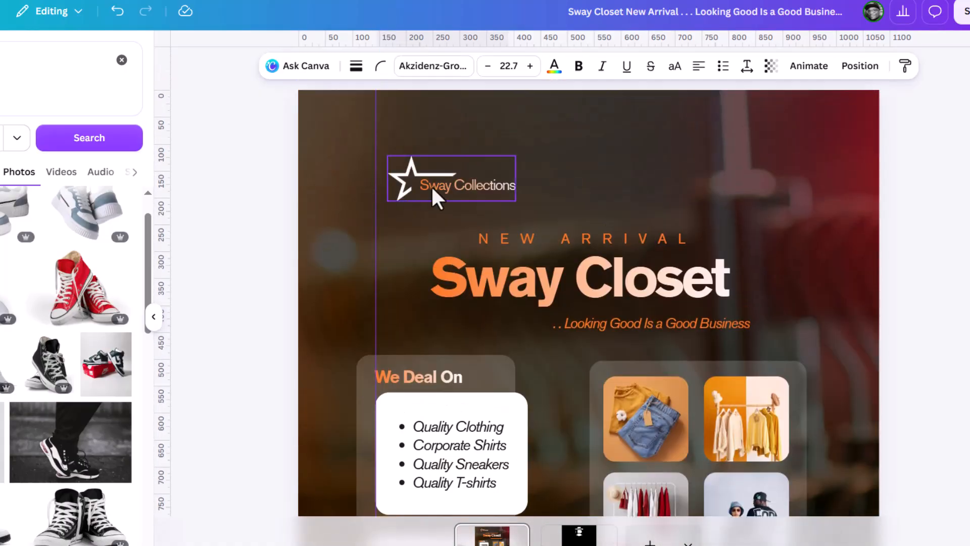
left_click_drag(431, 185, 422, 154)
left_click_drag(505, 124, 488, 130)
Step: Enlarge the Sway Closet heading to size 82.8, then raise the NEW ARRIVAL line slightly and reduce it to 19.1
left_click(571, 276)
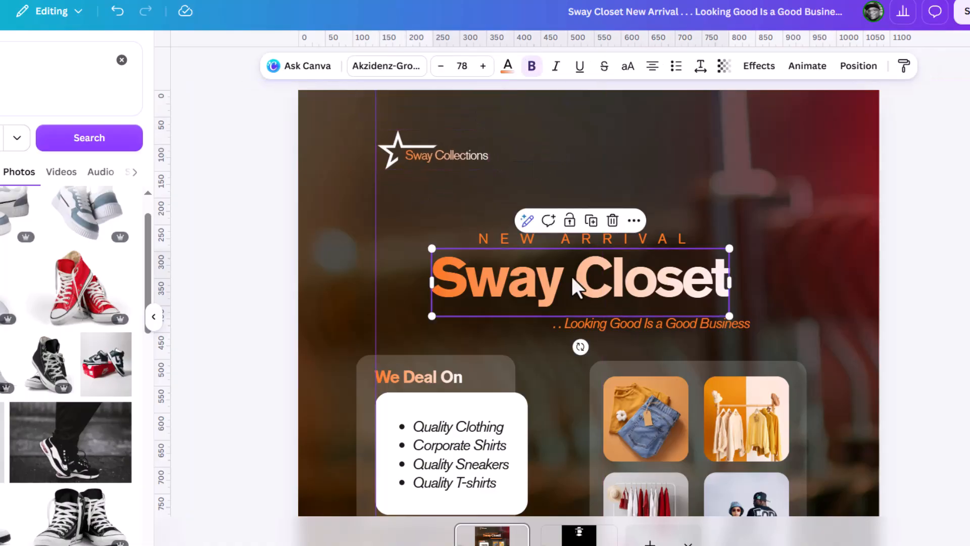
left_click_drag(731, 316, 742, 316)
left_click(544, 230)
left_click(539, 237)
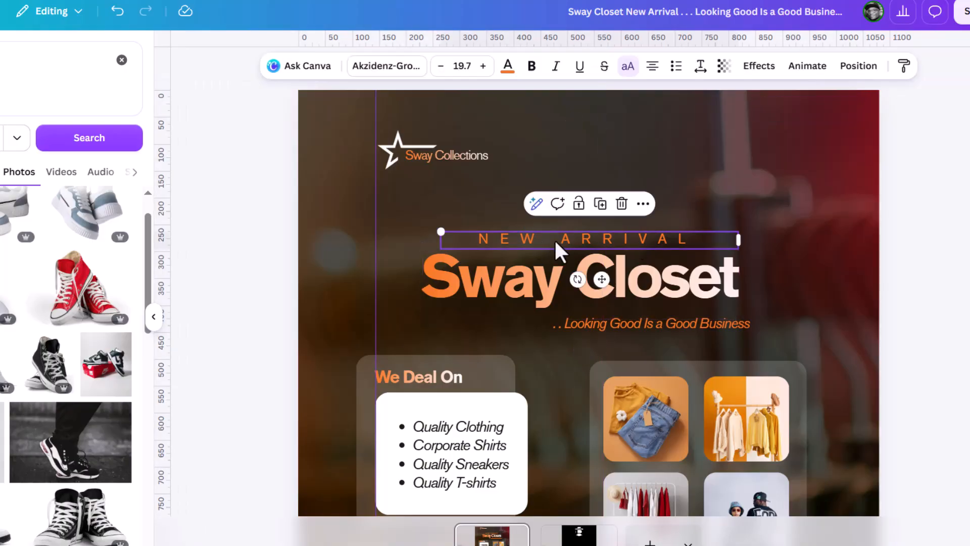
left_click_drag(558, 242, 558, 234)
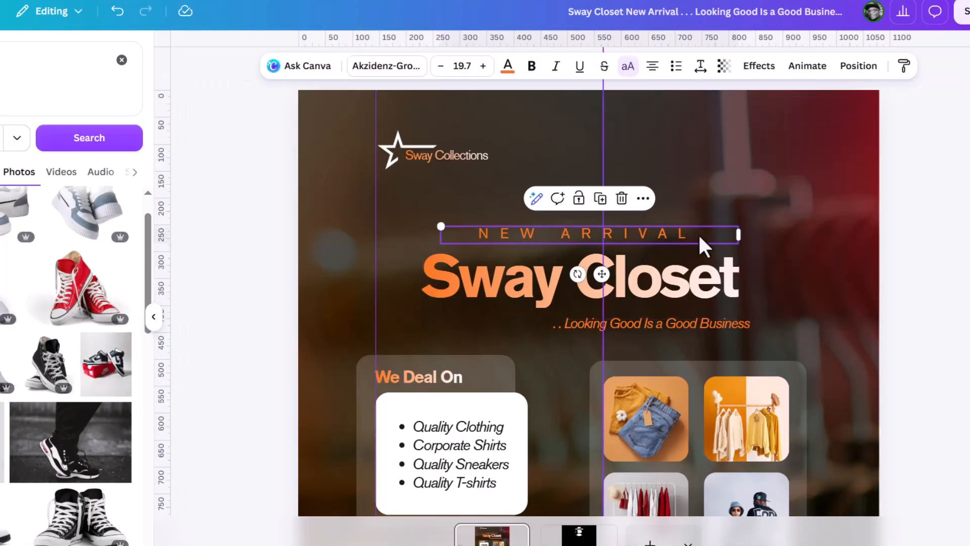
left_click_drag(732, 244, 734, 243)
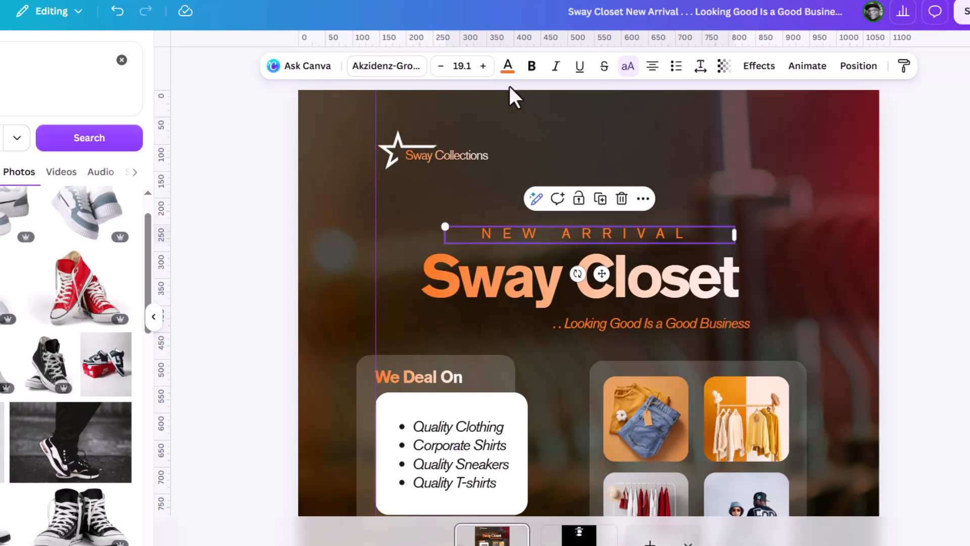
Step: Apply the orange-to-white gradient to the NEW ARRIVAL line and the Looking Good Is a Good Business tagline
left_click(507, 65)
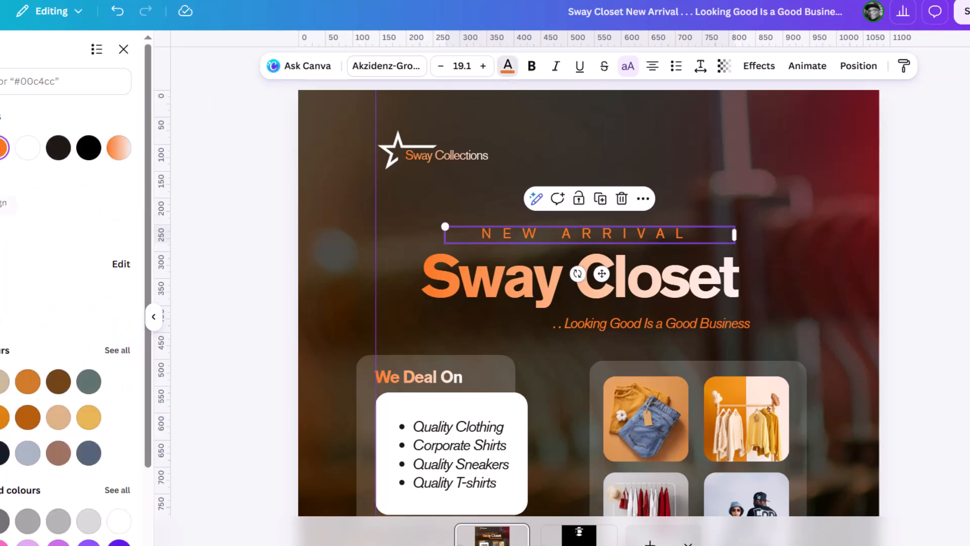
left_click(560, 323)
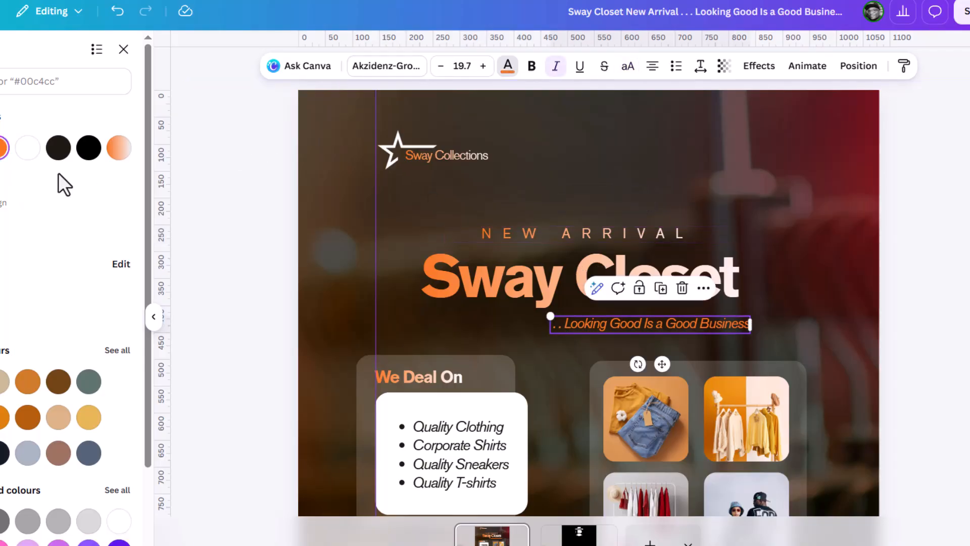
left_click(1, 177)
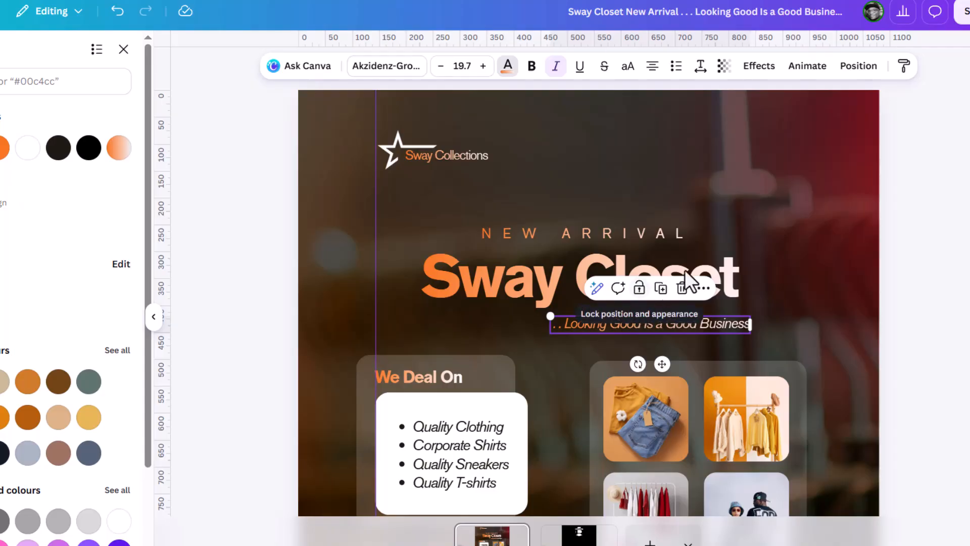
left_click(521, 275)
scroll(854, 302, "down", 3)
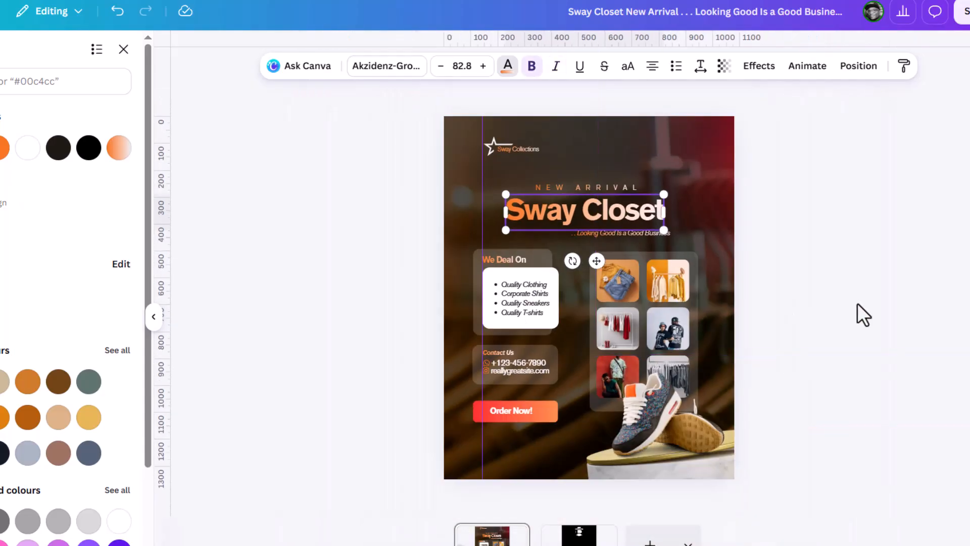
left_click(858, 303)
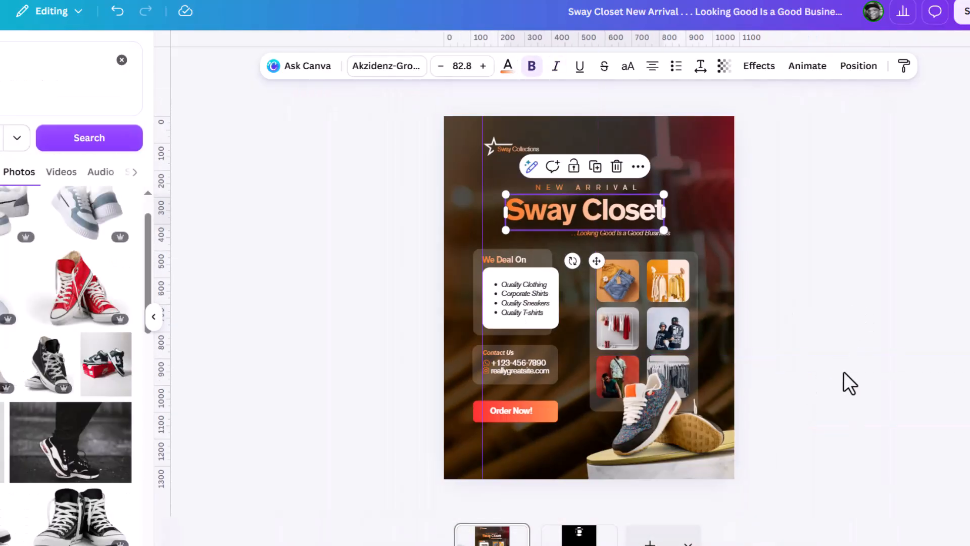